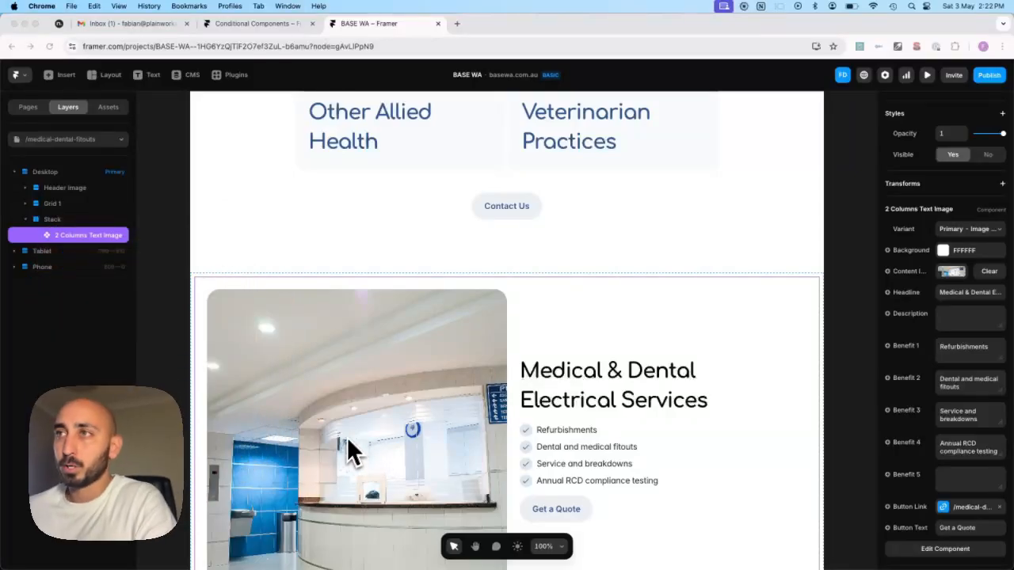
- Review the image-and-text sections on the medical-dental-fitouts, commercial-electrical, data-communications and security-fire-systems pages
scroll(652, 349, down, 3)
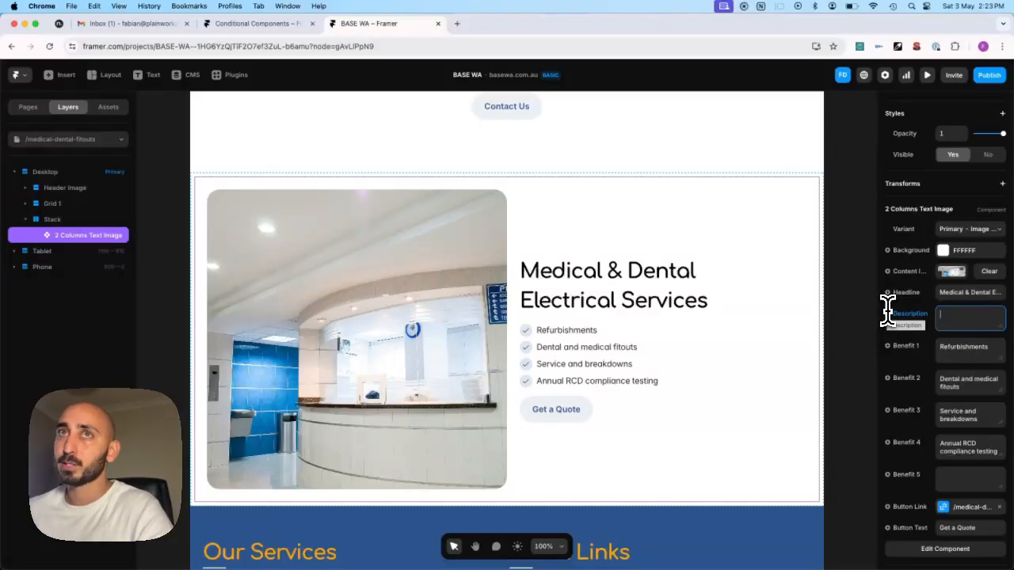
click(28, 107)
click(59, 238)
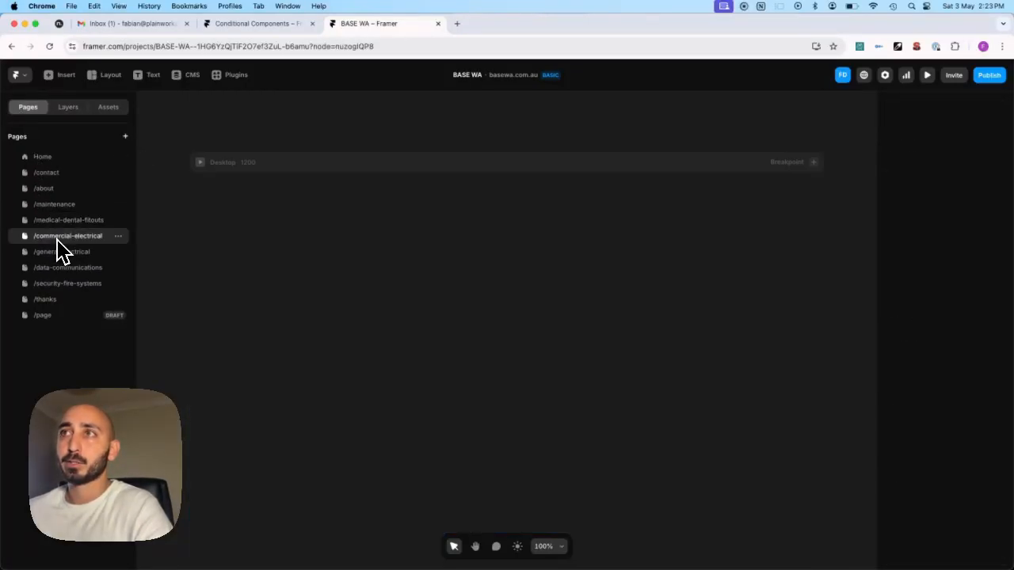
scroll(568, 346, down, 10)
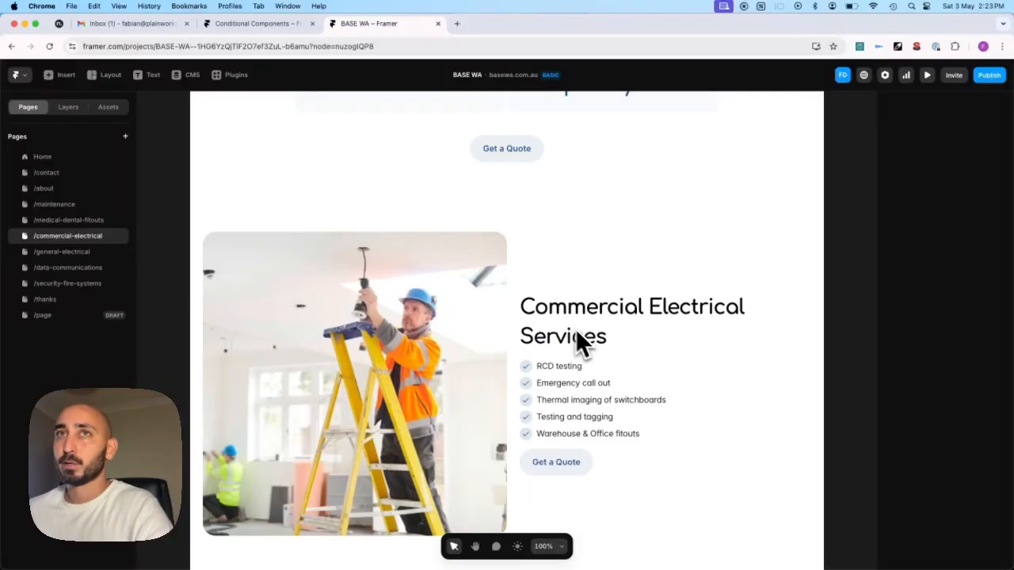
click(79, 268)
scroll(722, 337, down, 5)
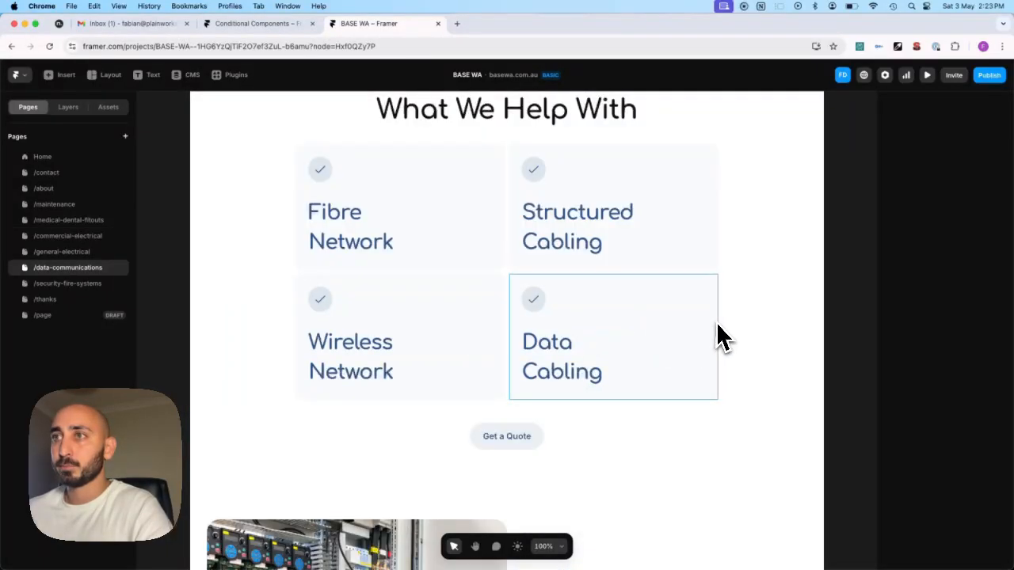
scroll(716, 321, down, 5)
click(83, 285)
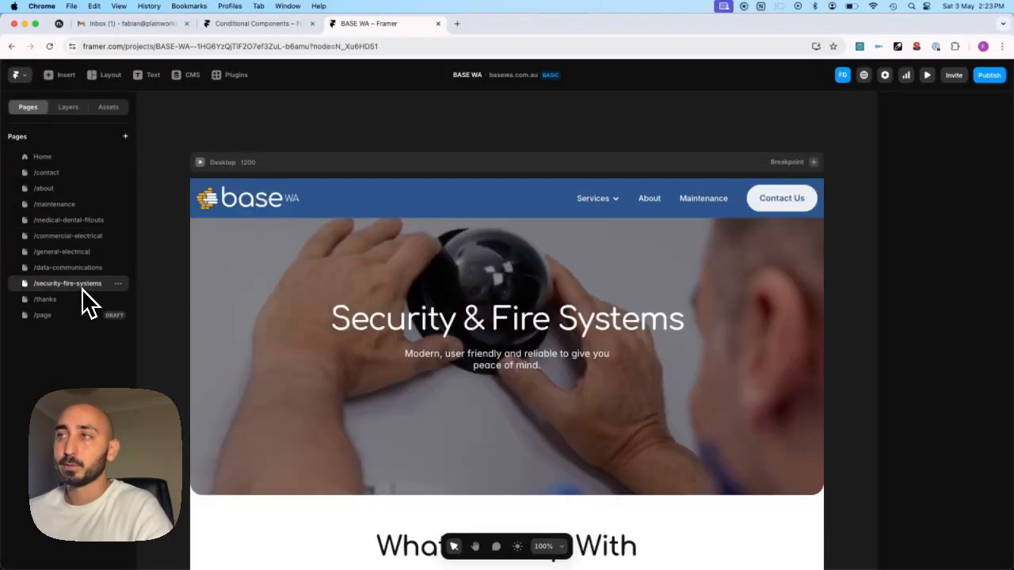
scroll(600, 394, down, 10)
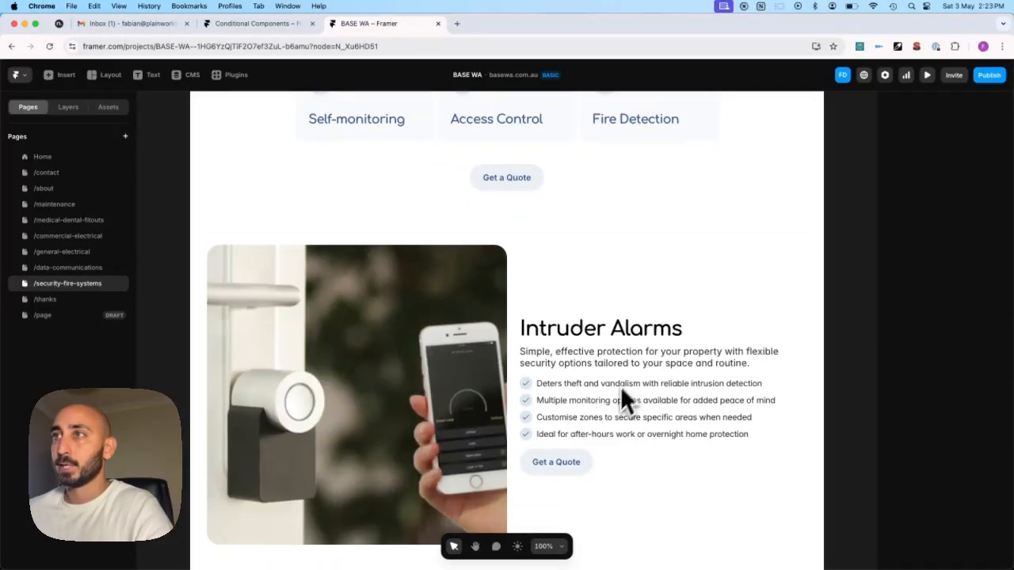
- Select the Intruder Alarms section and examine its component properties, from variant and headline down to the benefits and button text
click(622, 390)
scroll(689, 364, down, 1)
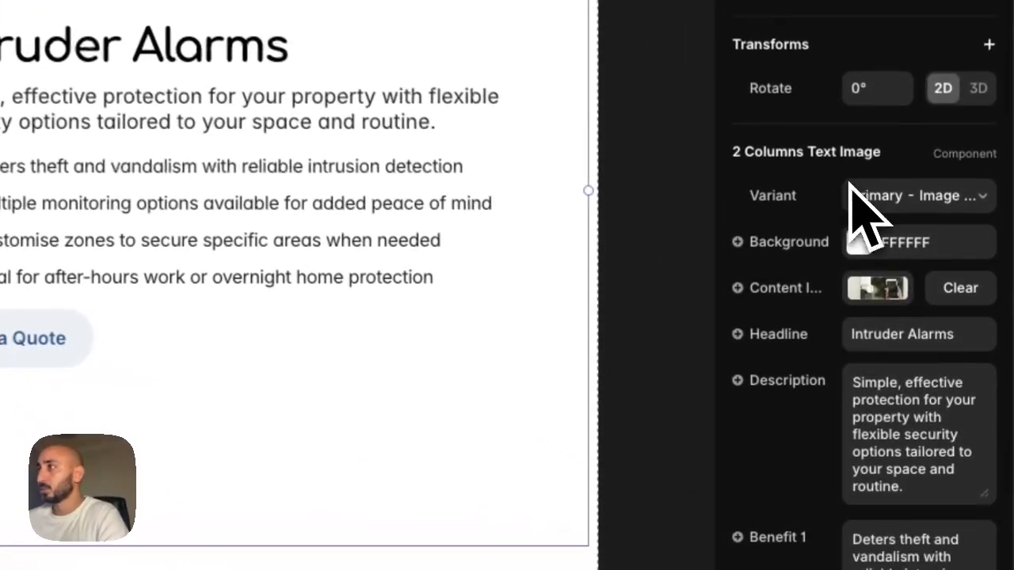
scroll(895, 420, down, 5)
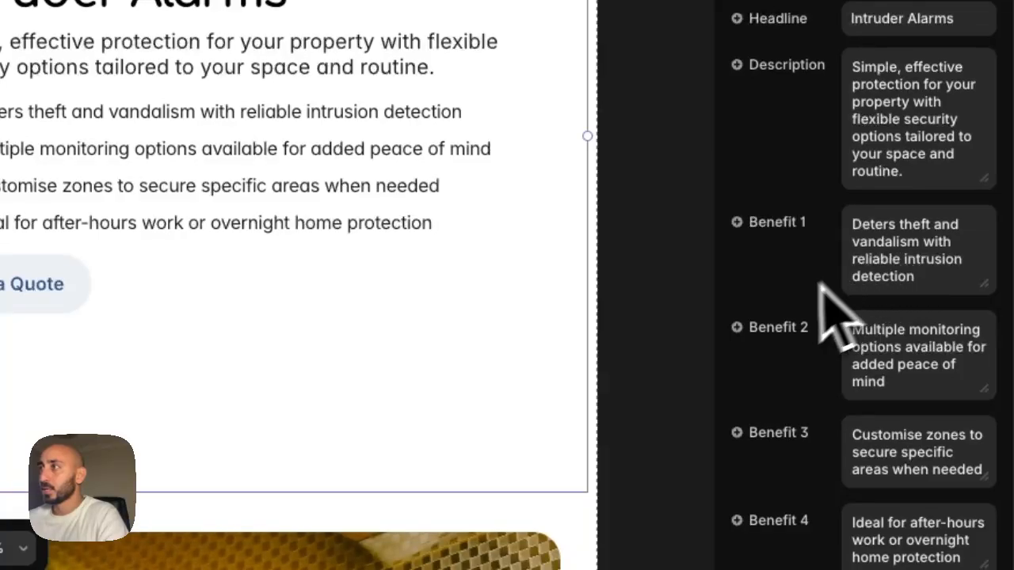
scroll(832, 309, down, 5)
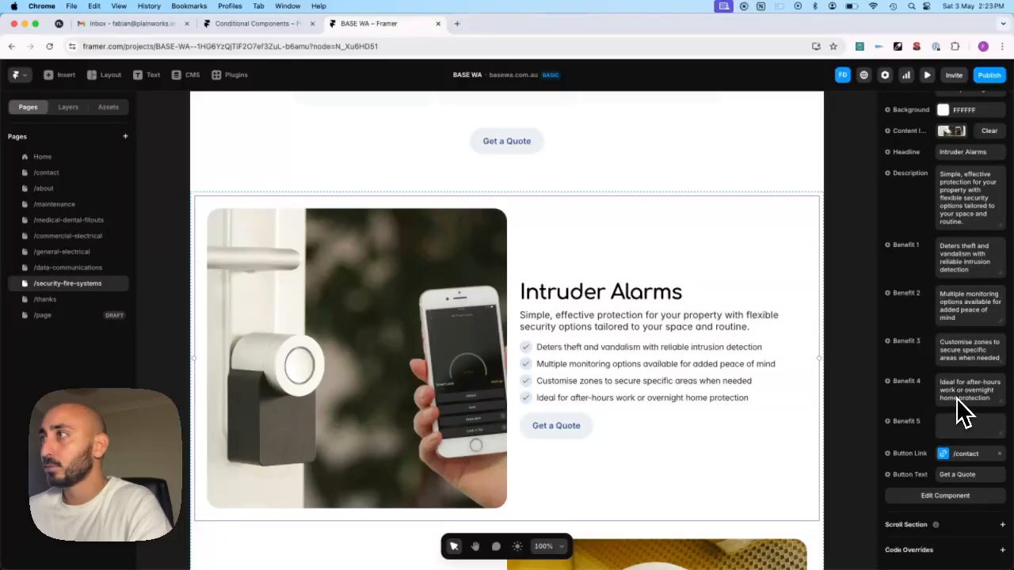
scroll(967, 408, up, 1)
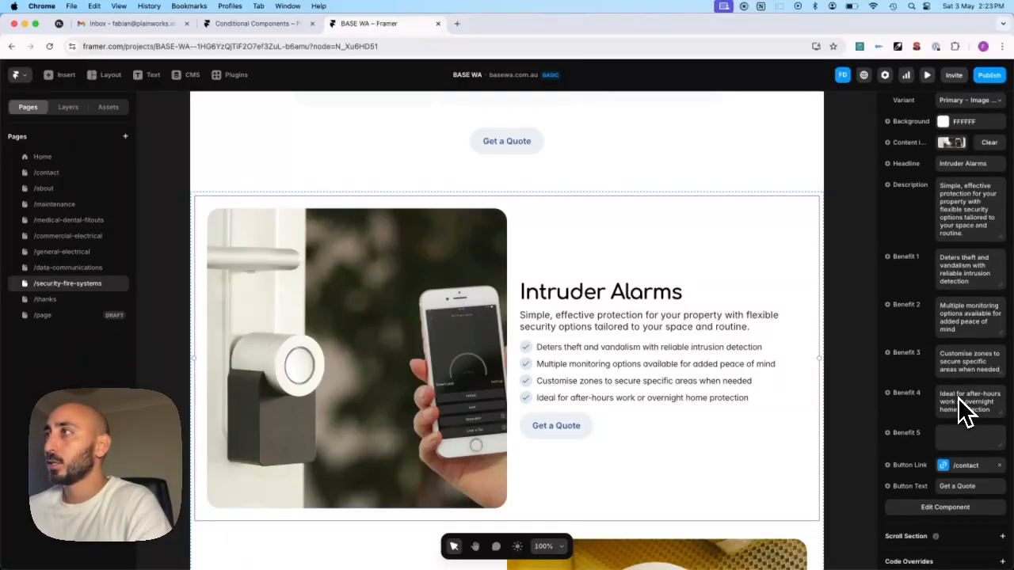
- Copy the Intruder Alarms section's description text and clear the Description property
click(963, 210)
key(super+c)
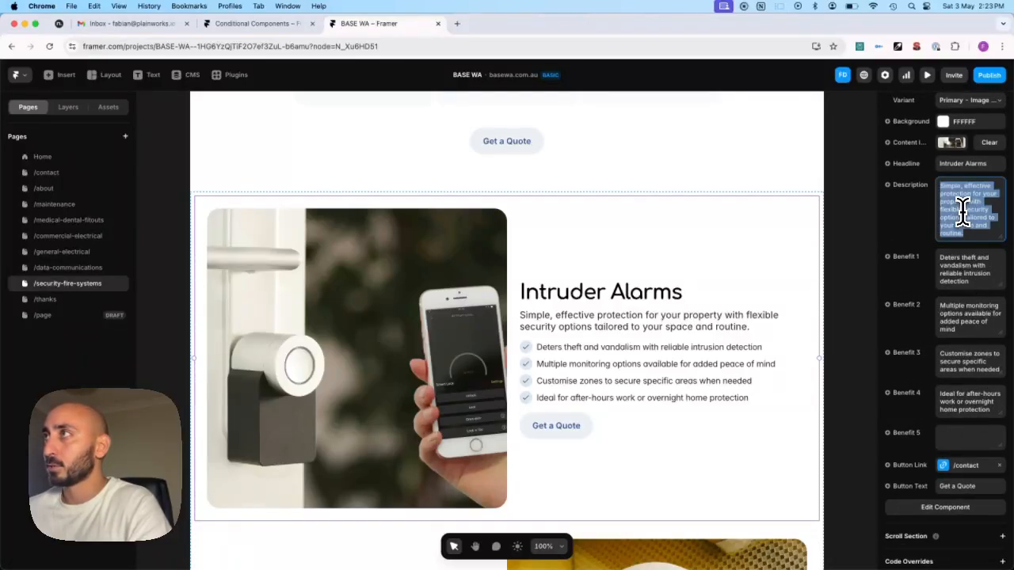
key(BackSpace)
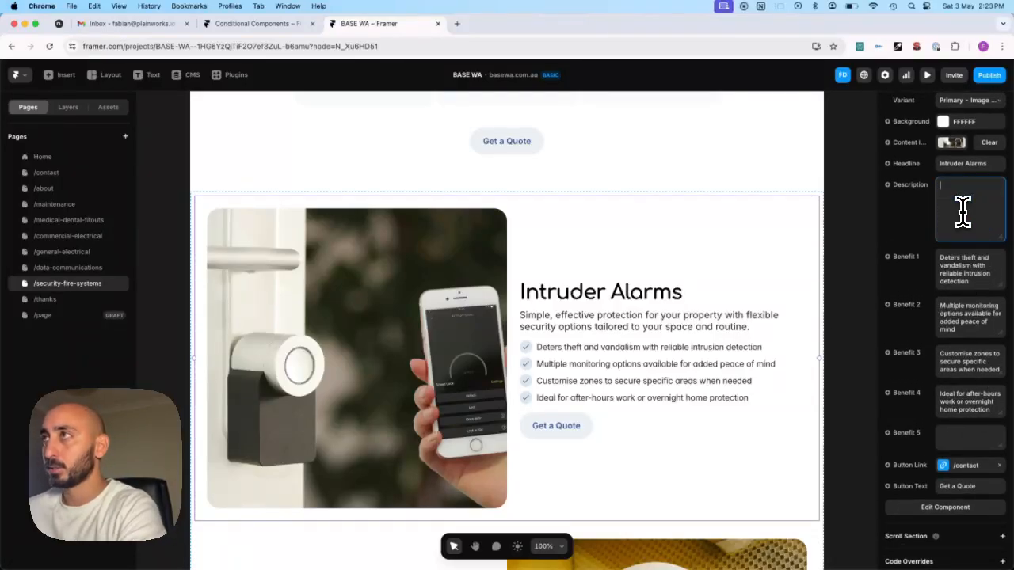
click(913, 231)
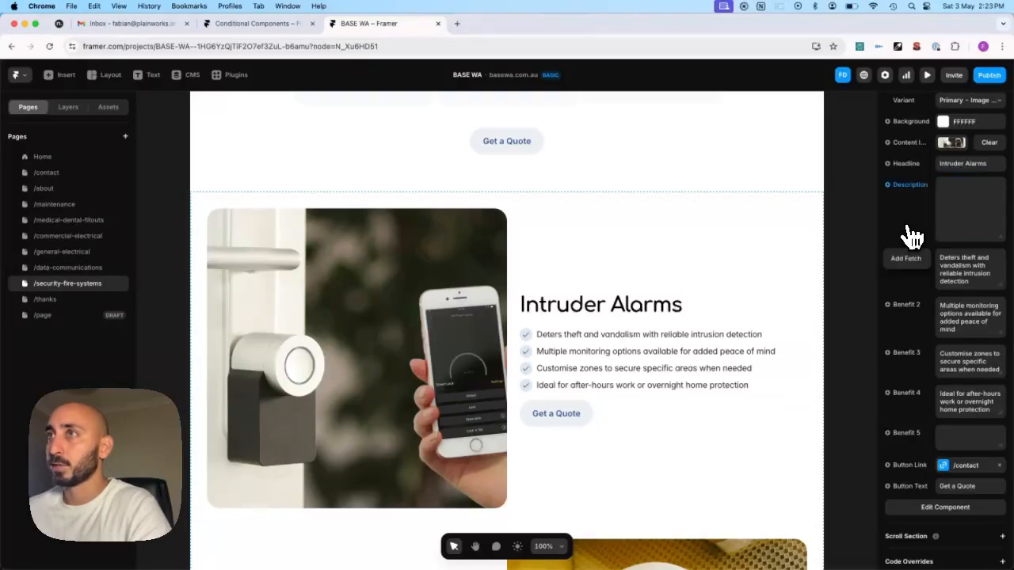
- Paste the copied text back into the Intruder Alarms section's Description property
click(663, 363)
click(967, 231)
key(super+v)
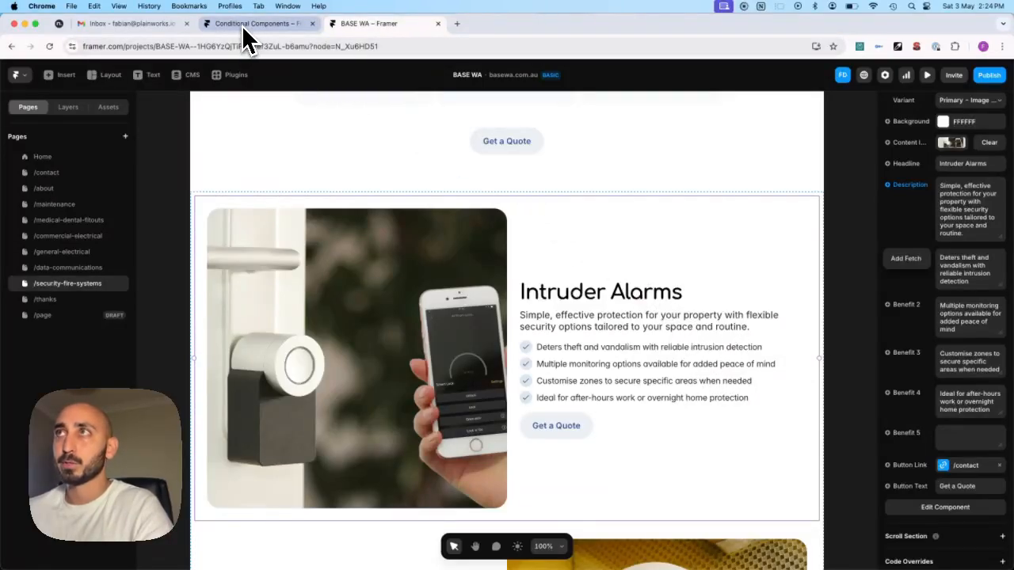
- In the Conditional Components project, draw a stack at the top of the Desktop page and nest two stacks of about 92 × 62 in it
mouse_move(286, 197)
mouse_down()
mouse_move(689, 385)
mouse_move(697, 398)
mouse_up()
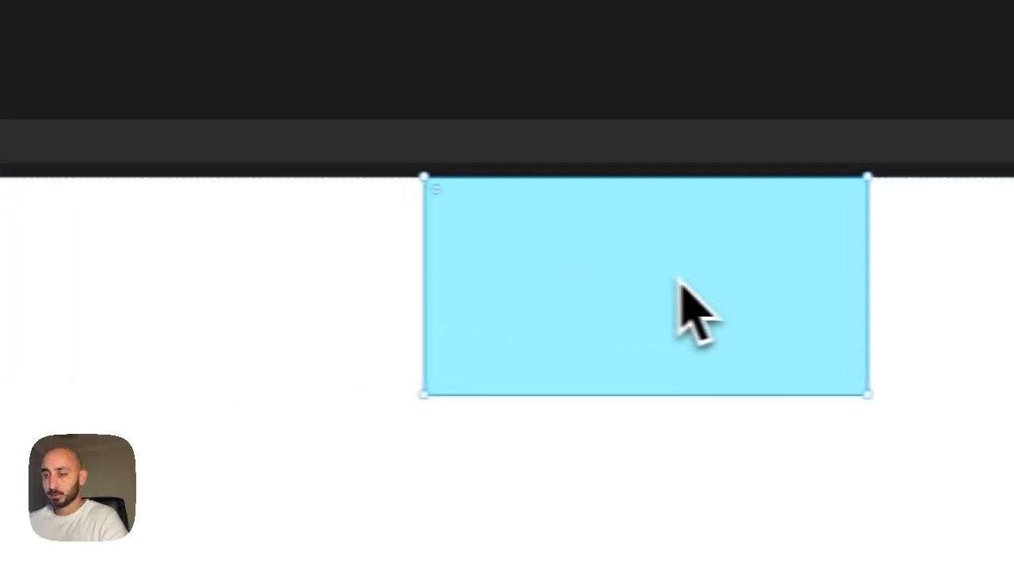
key(f)
drag(530, 233, 702, 321)
key(ctrl+d)
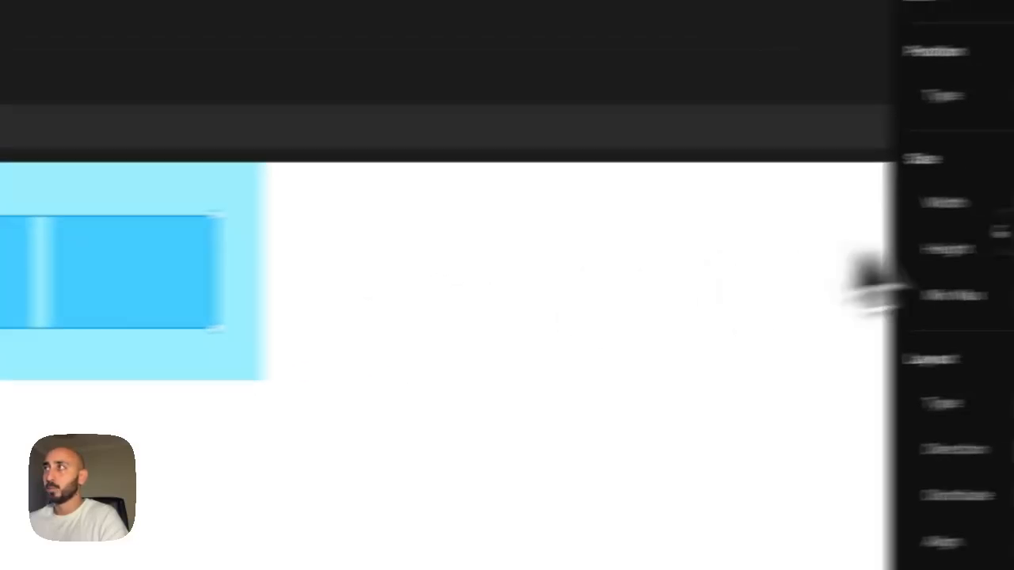
- Set the nested stacks' width to Fill and enlarge the outer stack to about 436 × 296
click(960, 148)
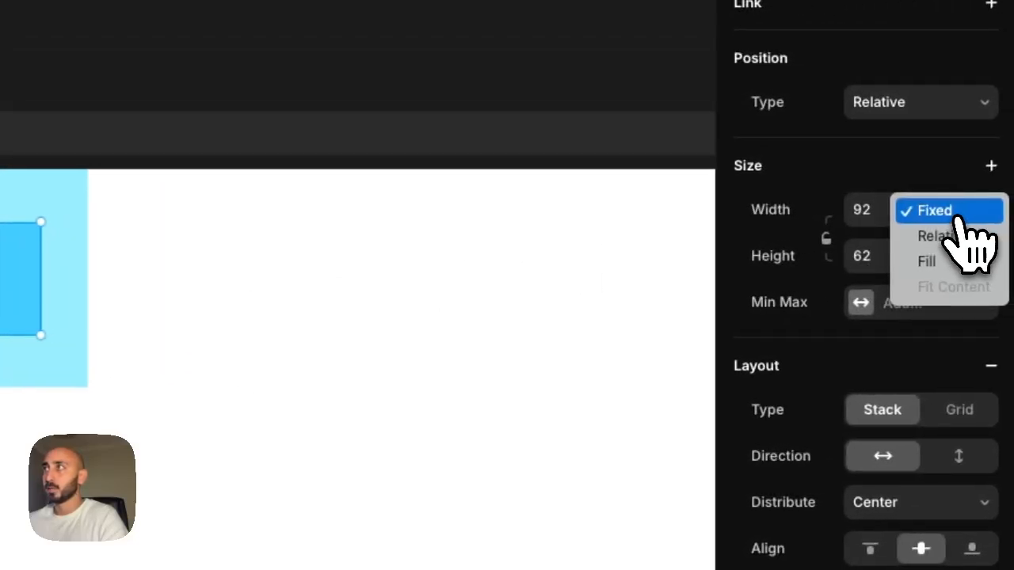
click(958, 261)
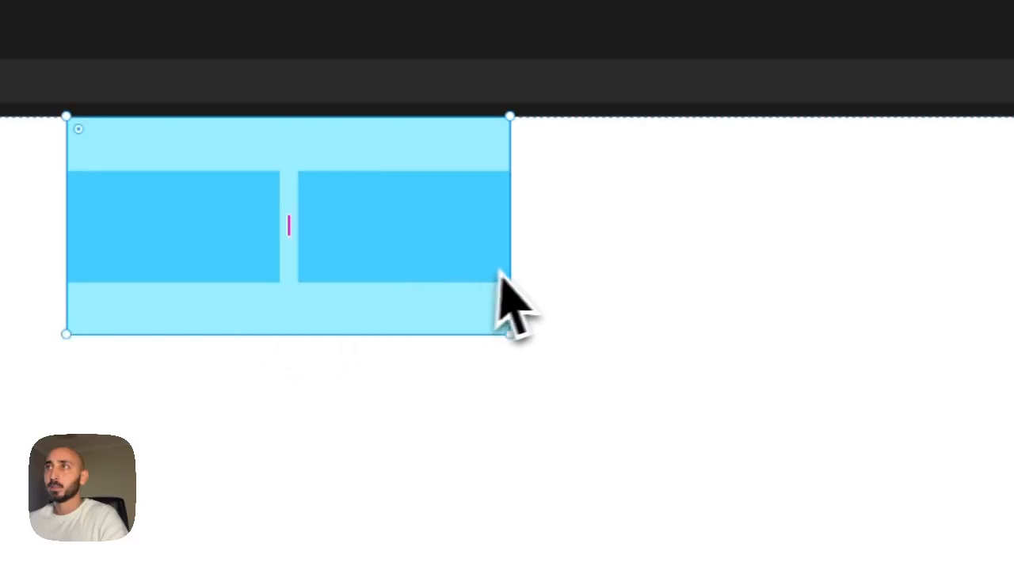
drag(511, 290, 672, 110)
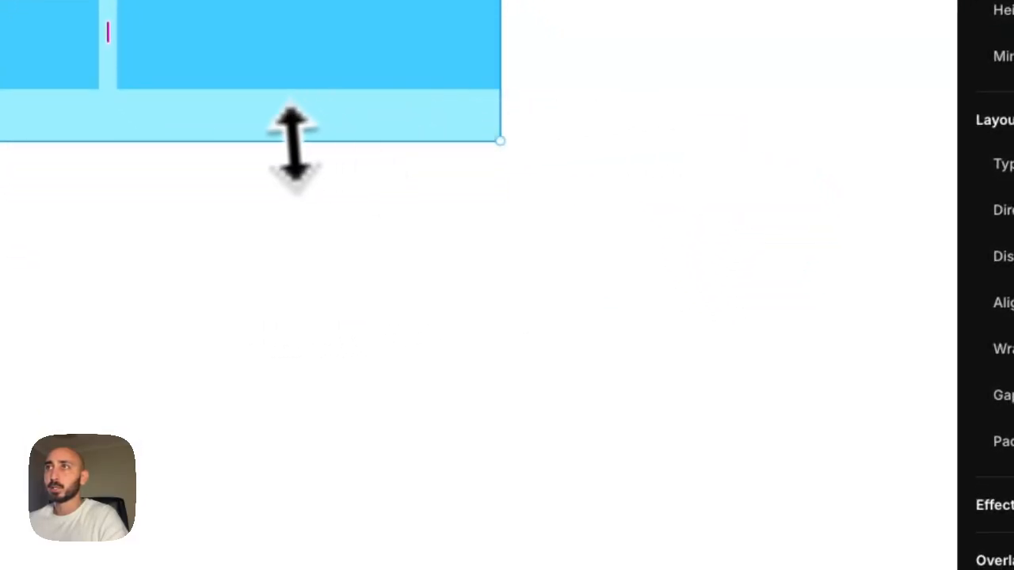
drag(293, 142, 290, 461)
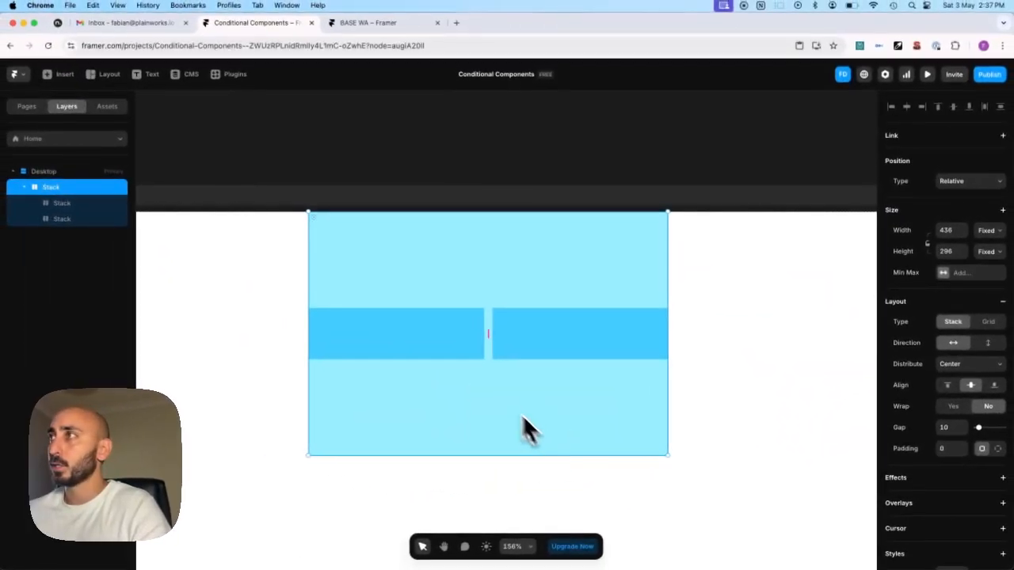
- Rename the first nested stack as IMAGE
click(422, 340)
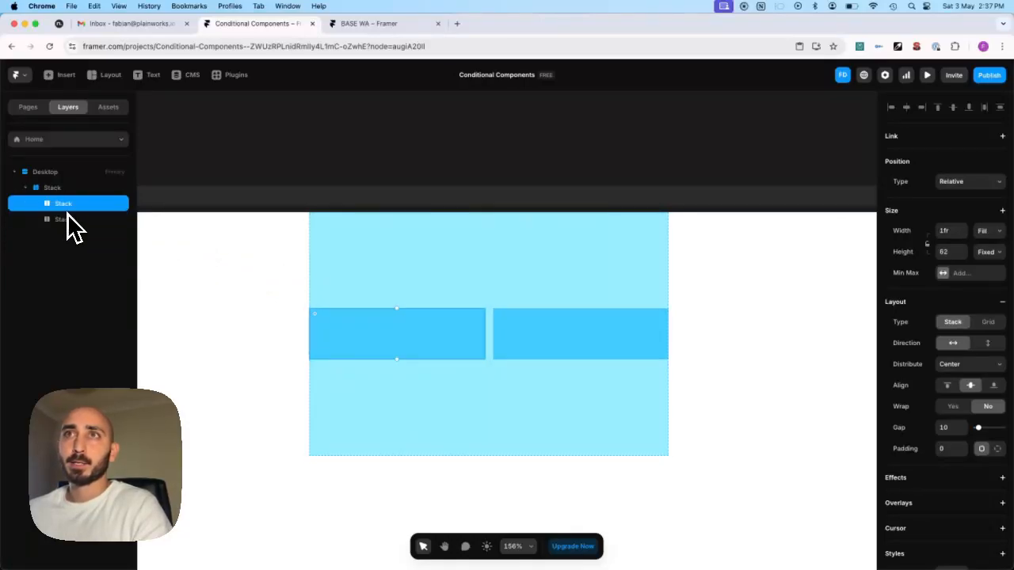
double_click(72, 210)
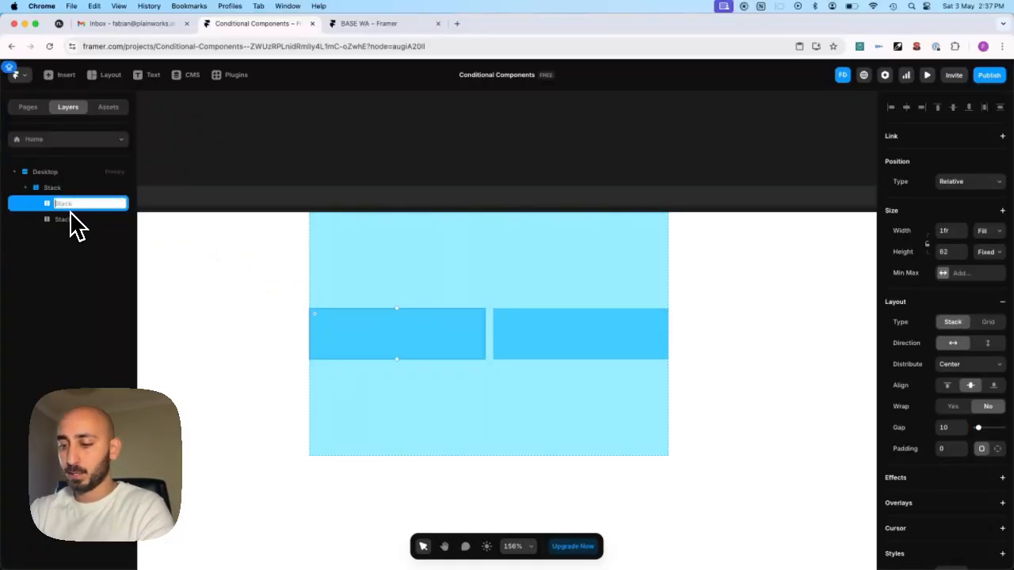
key(BackSpace)
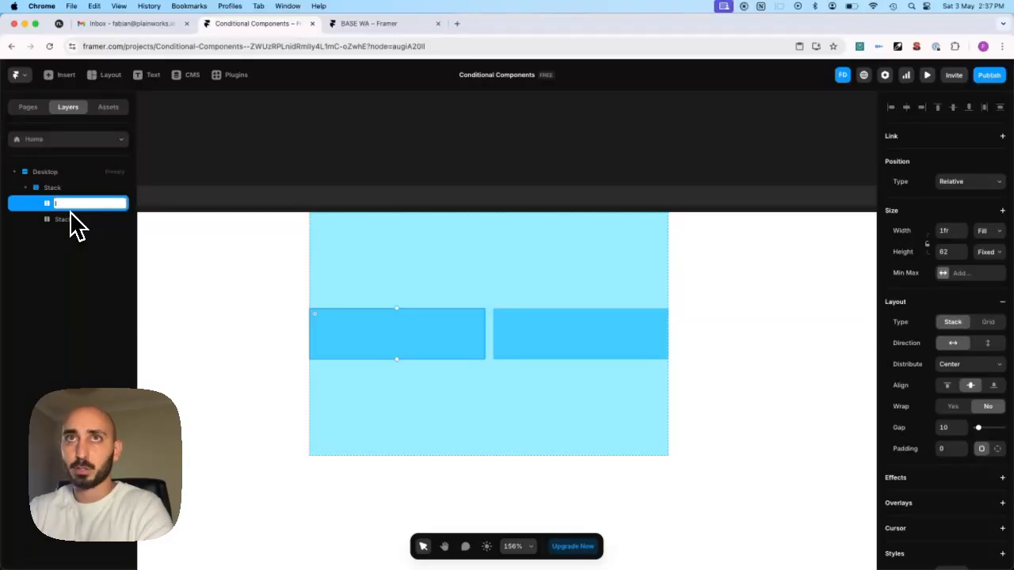
text(IMAGE)
key(Return)
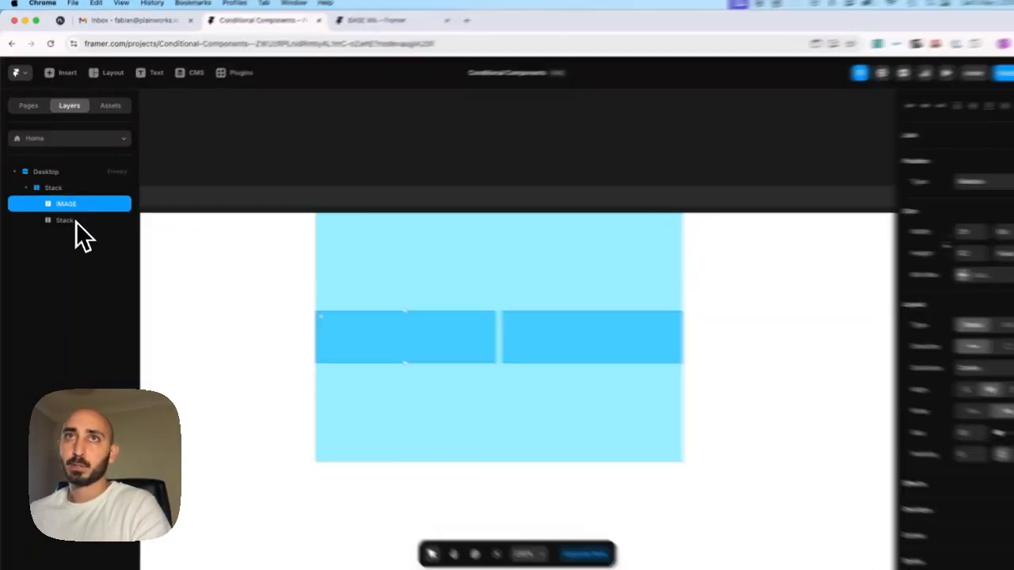
- Rename the second nested stack as Content Stack
click(74, 221)
double_click(83, 219)
text(Con)
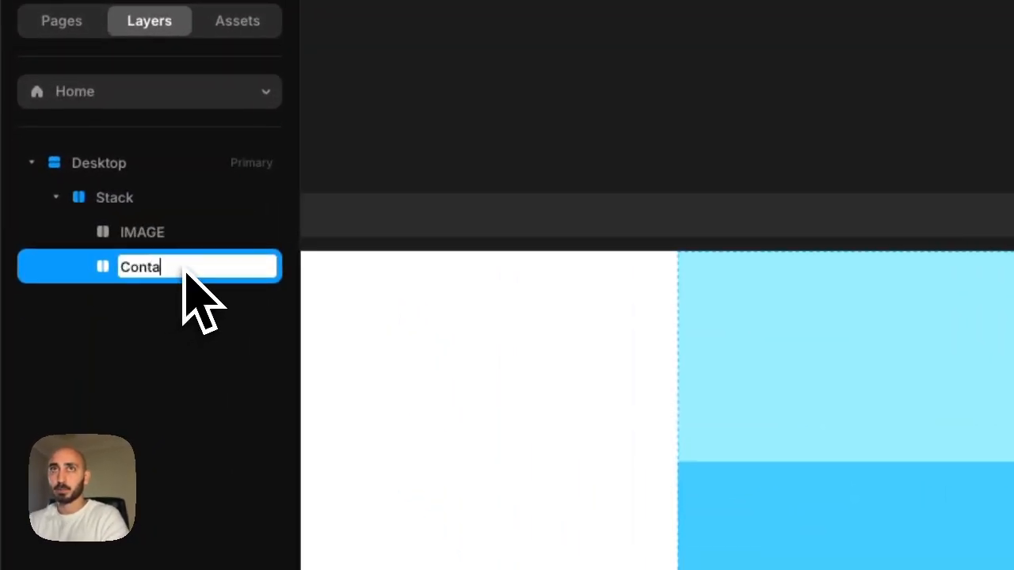
text(tent Stack)
key(Return)
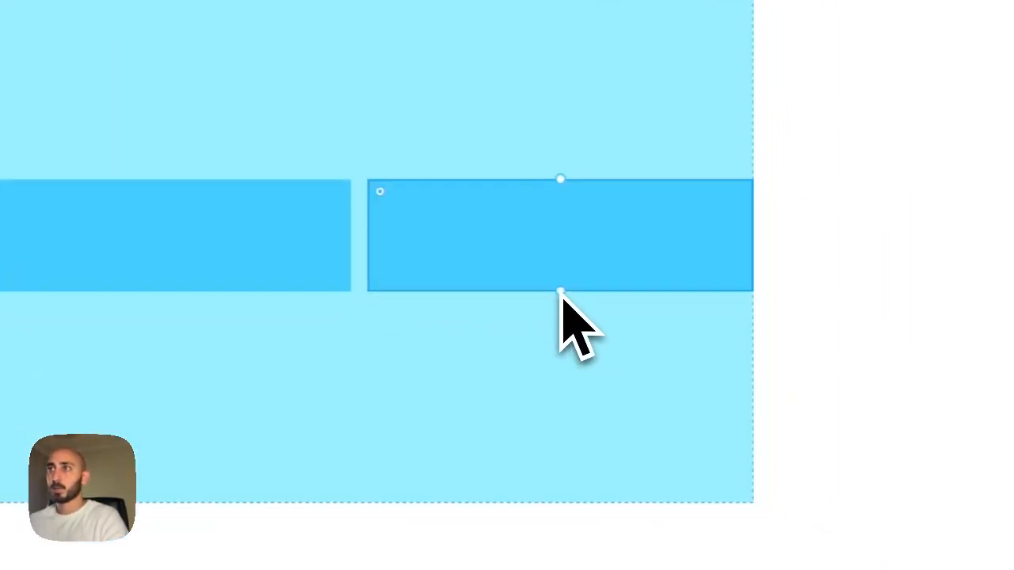
- Increase the Content Stack's height to about 108 and add a text layer reading "Headline" inside it
drag(559, 290, 557, 333)
key(t)
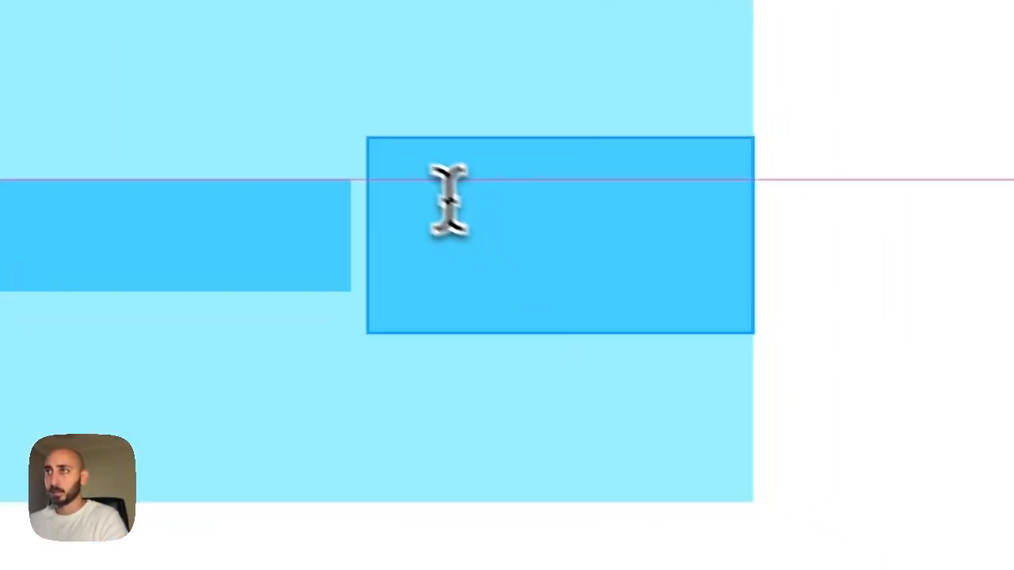
click(512, 198)
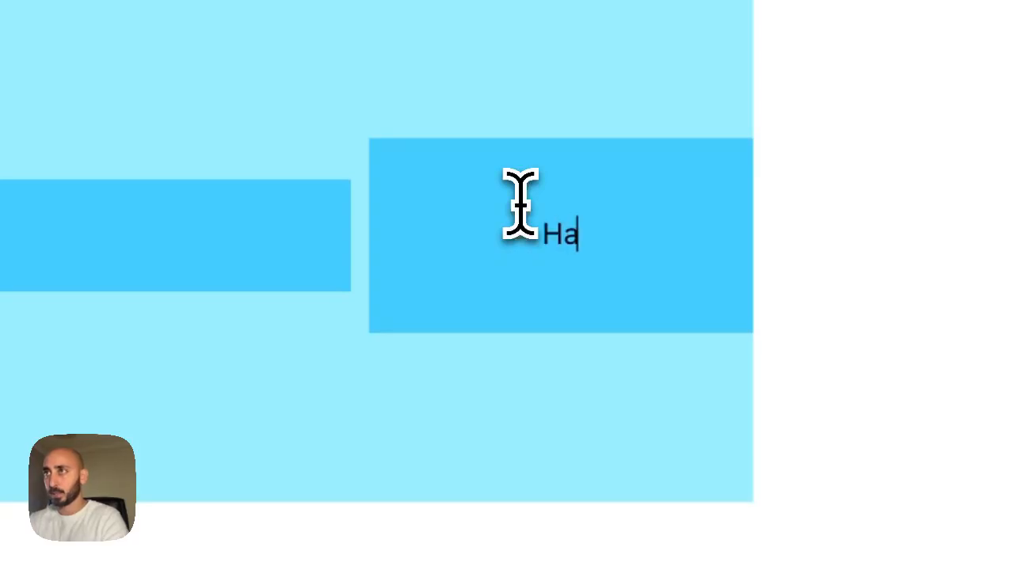
text(Head;ine)
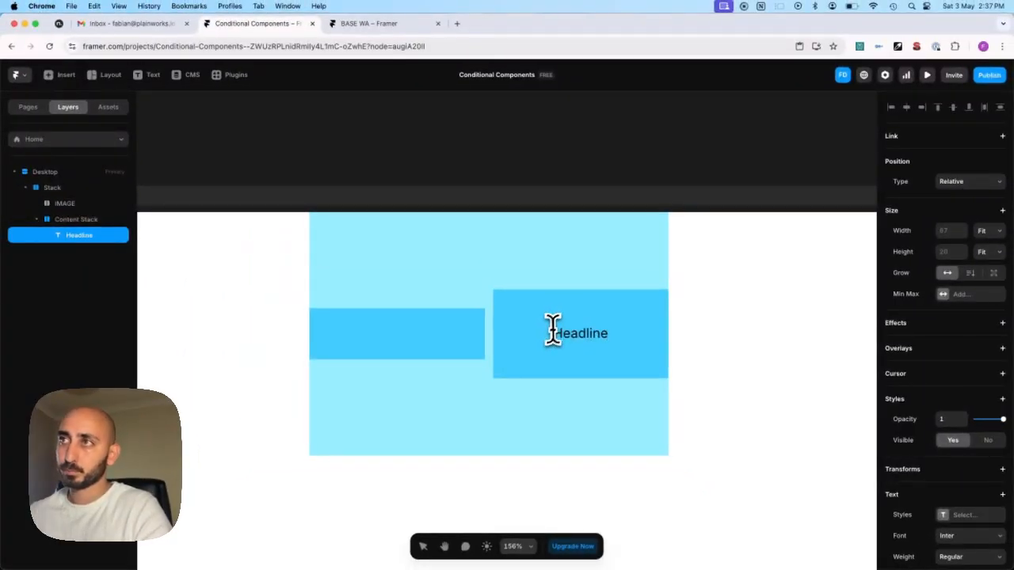
key(Escape)
- Duplicate the Headline text and change the copy's wording to "Sub-headline"
key(super+d)
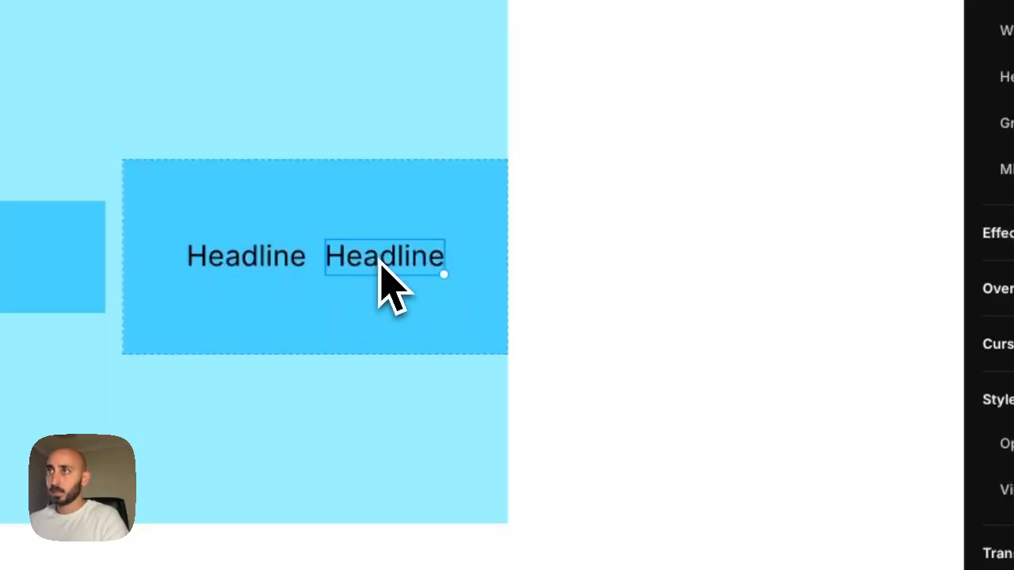
double_click(380, 258)
text(Sub)
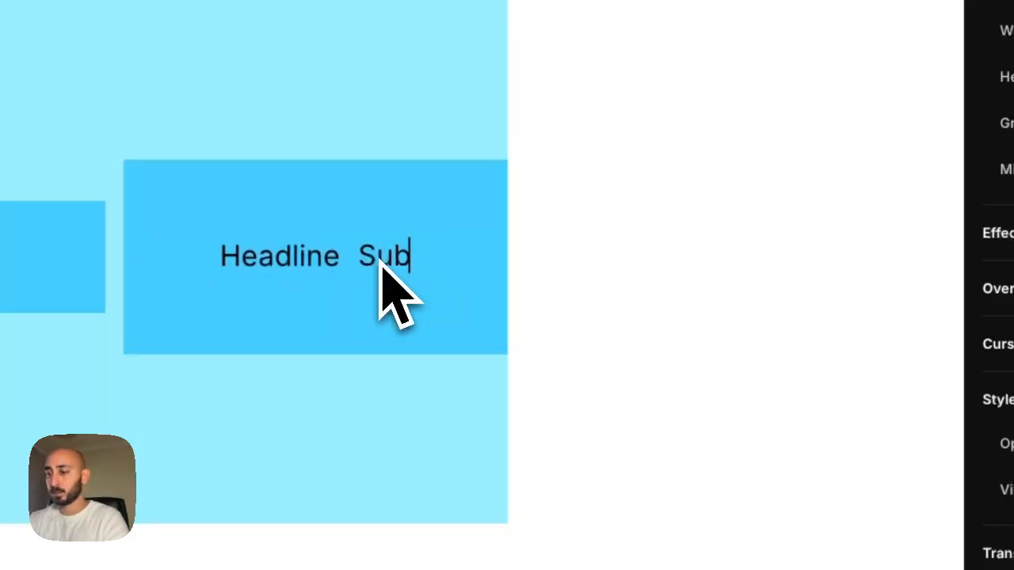
text(-headline)
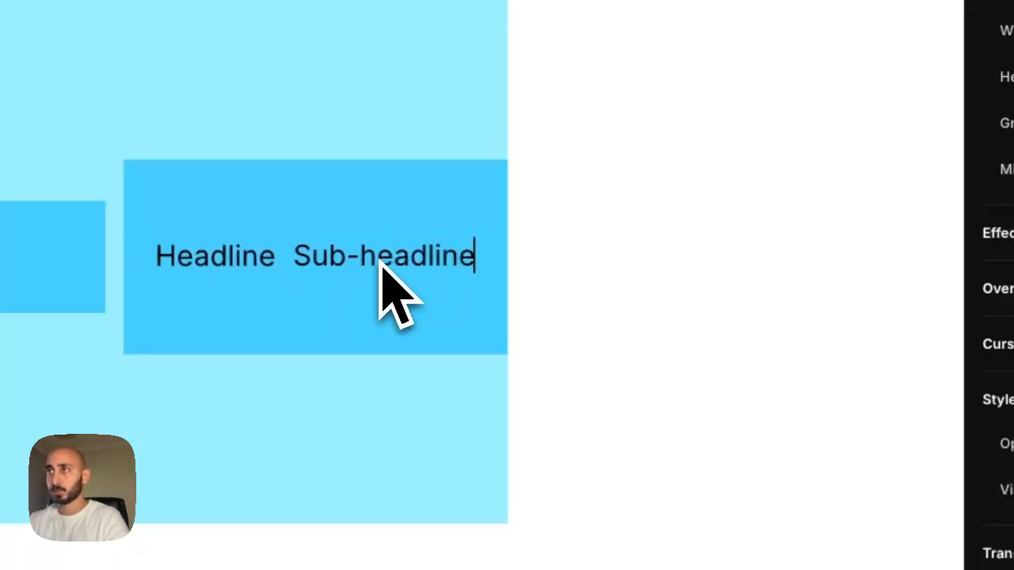
key(Escape)
- Set the Content Stack's layout direction to vertical and align its text layers to the left
key(Escape)
key(shift+a)
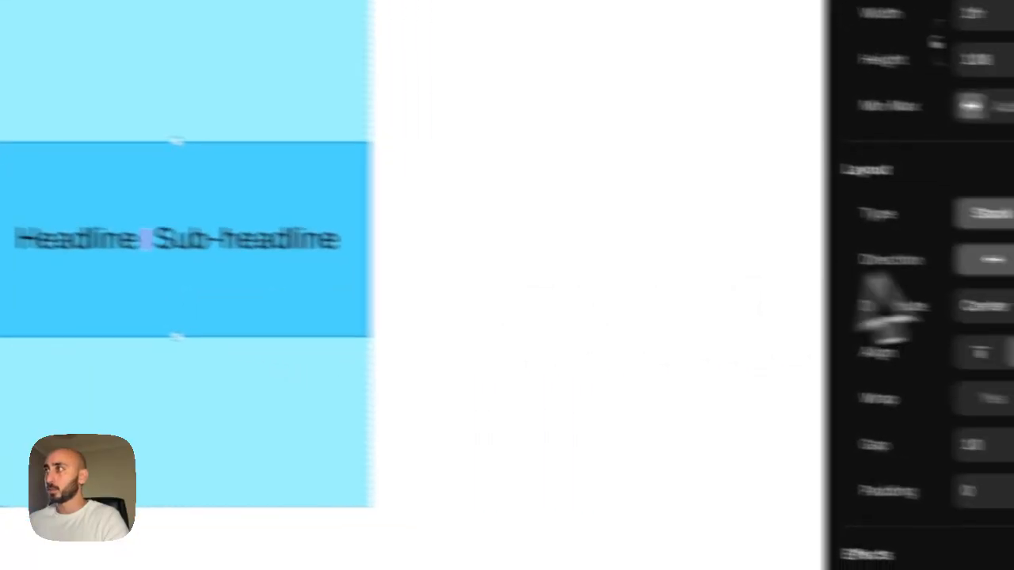
click(959, 181)
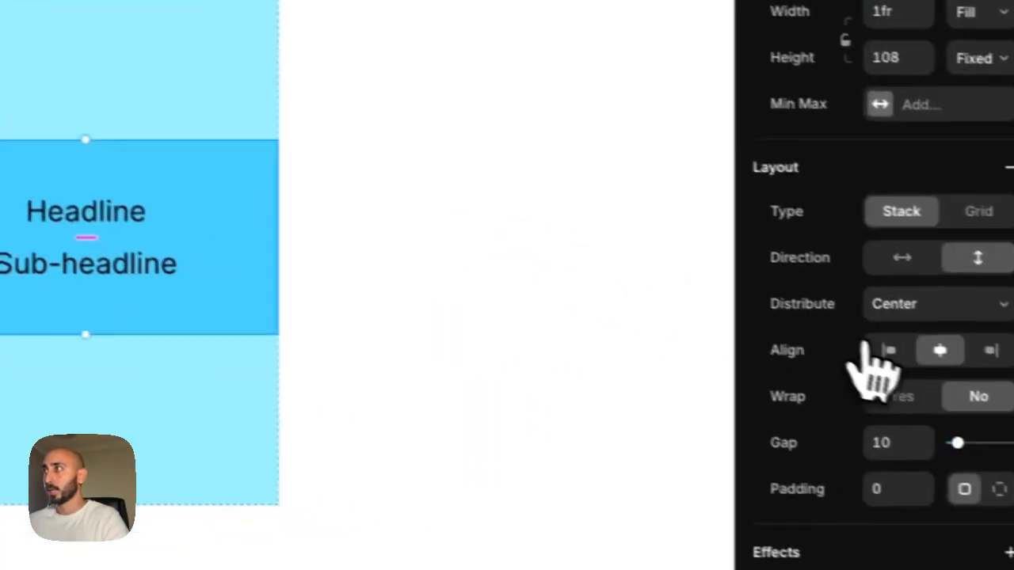
click(872, 342)
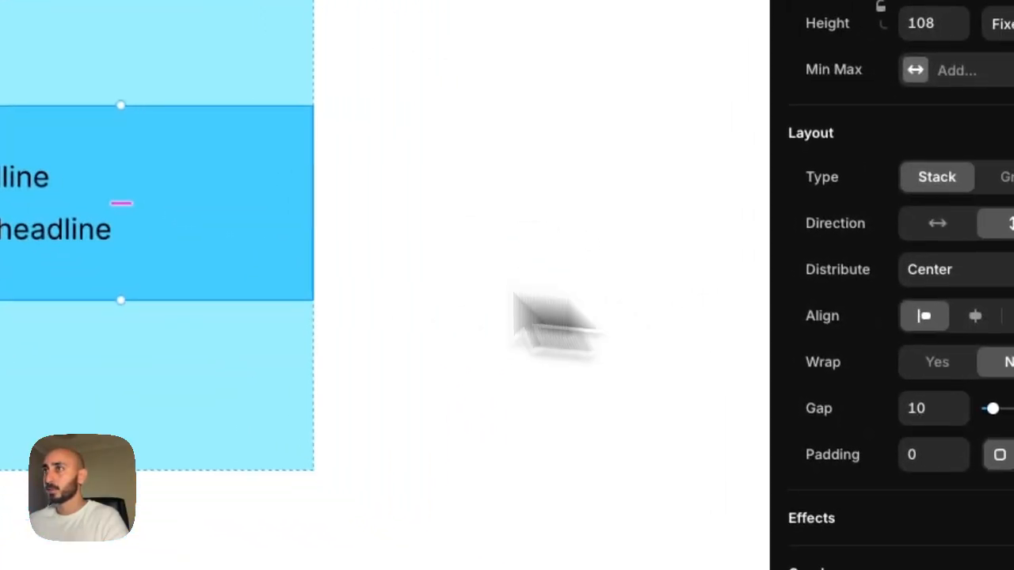
- Wrap the Headline and Sub-headline text layers of the Content Stack together in a new nested stack
click(121, 293)
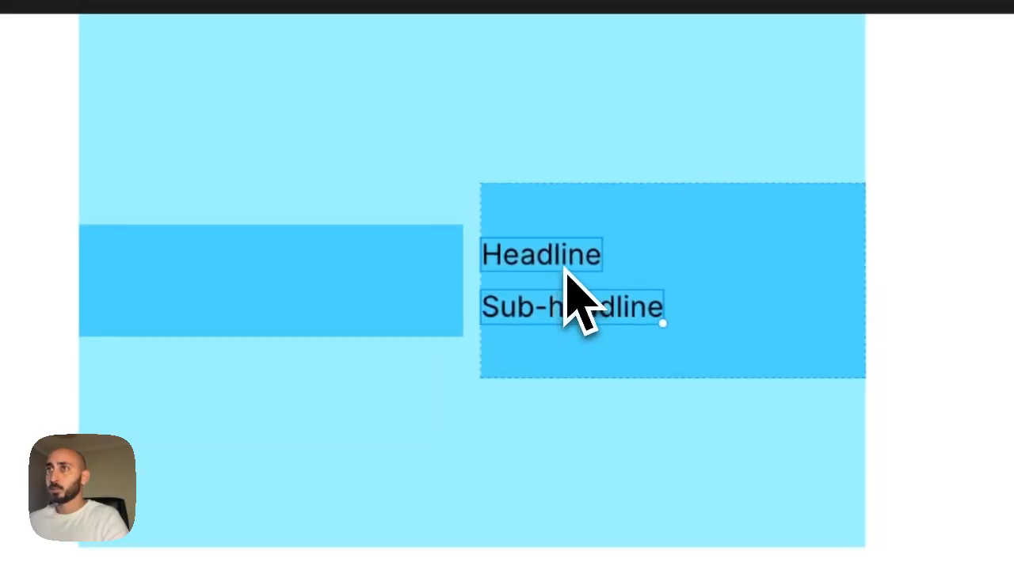
shift+click(541, 263)
key(alt+super+Return)
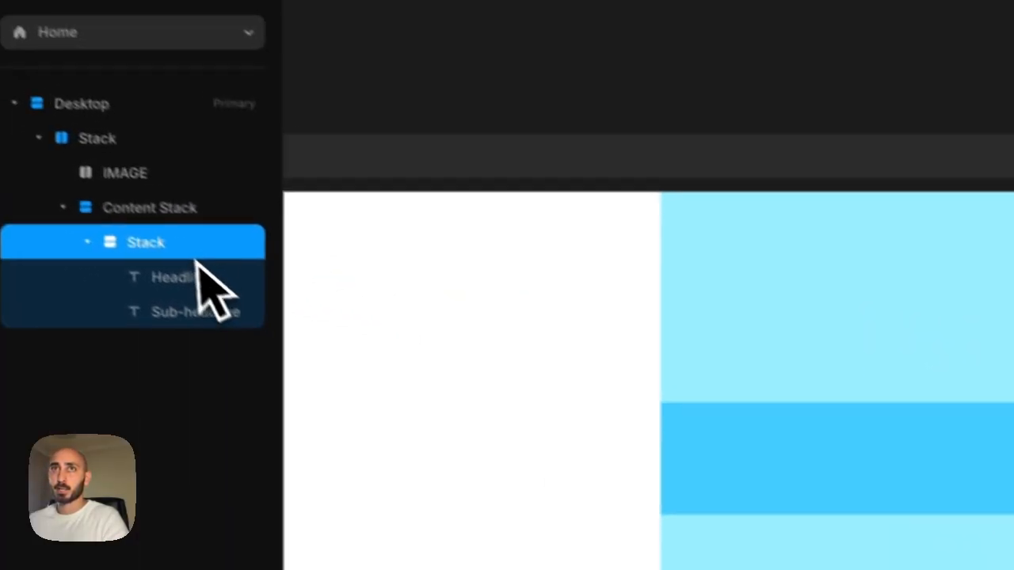
- Rename the new stack around the two text layers as Headline Stack
double_click(115, 292)
click(95, 260)
double_click(102, 261)
text(He)
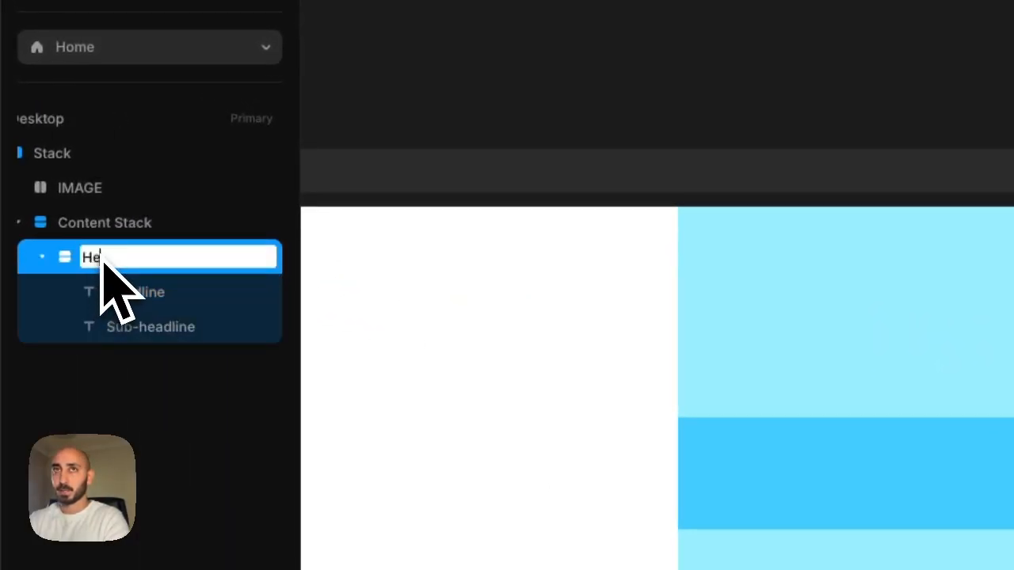
text(adline D)
key(BackSpace)
text(Stack)
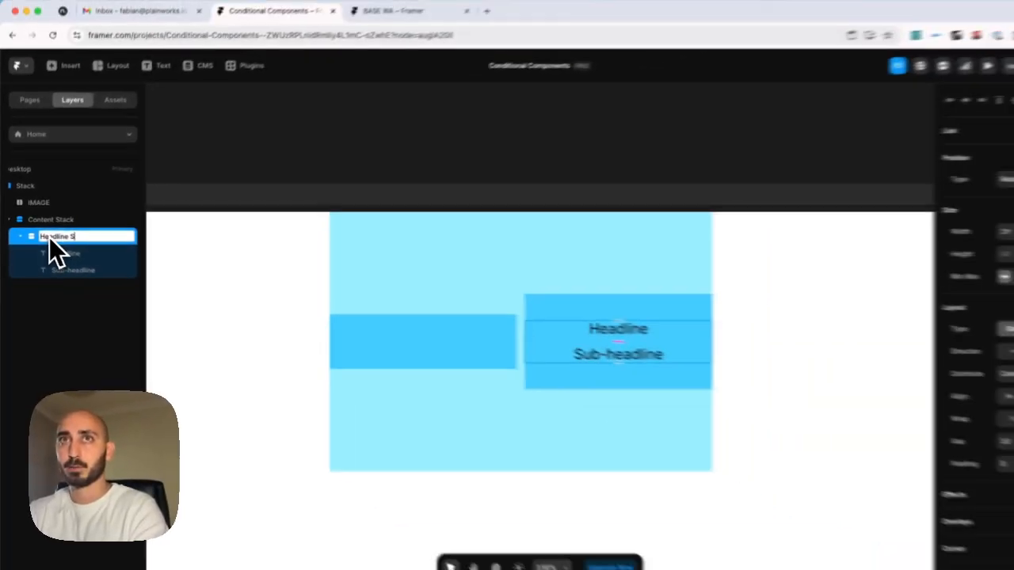
key(Return)
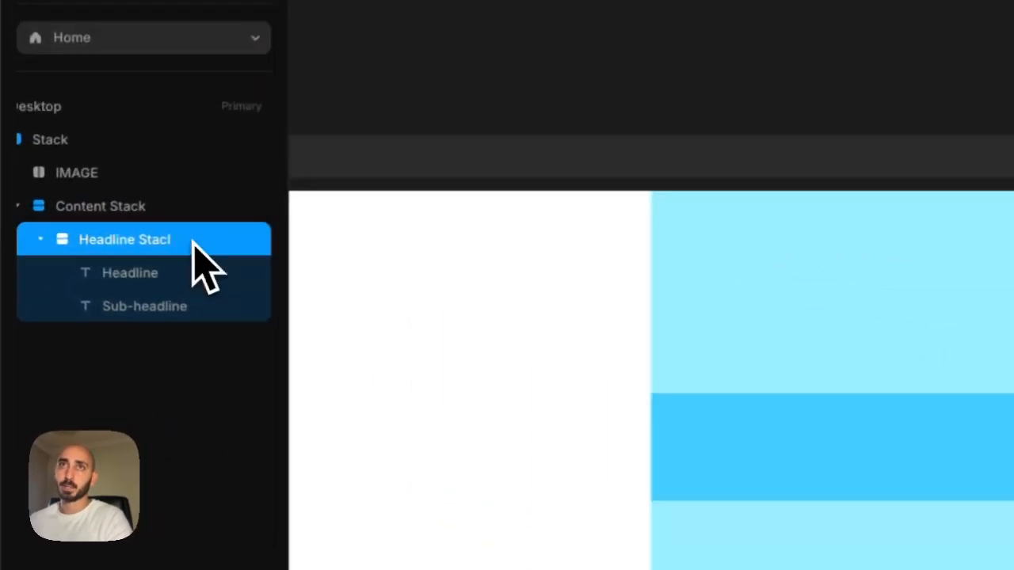
double_click(89, 238)
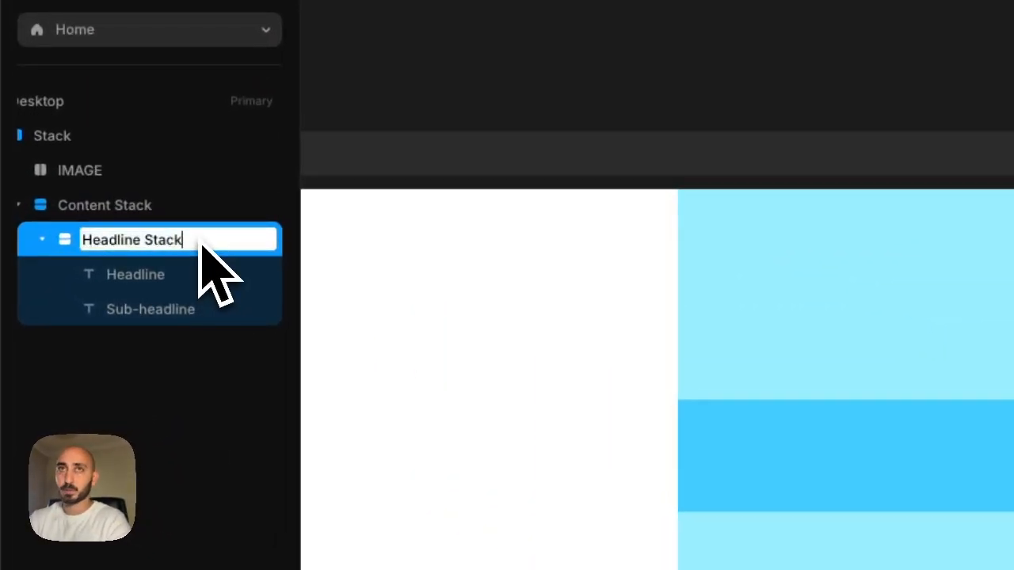
key(Return)
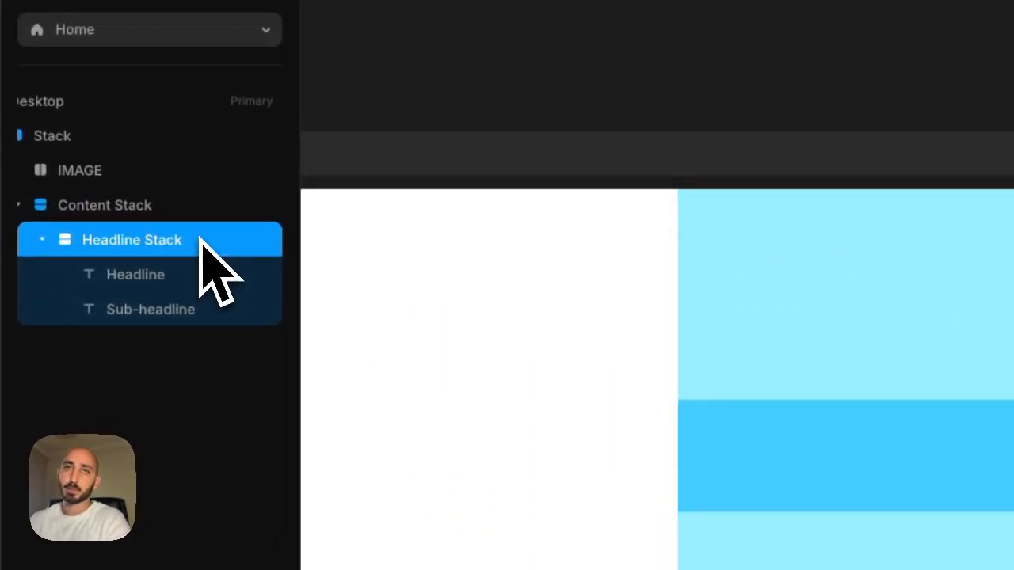
- Duplicate the Headline Stack and rename the copy as Benefit 1 Stack
click(42, 240)
key(ctrl+d)
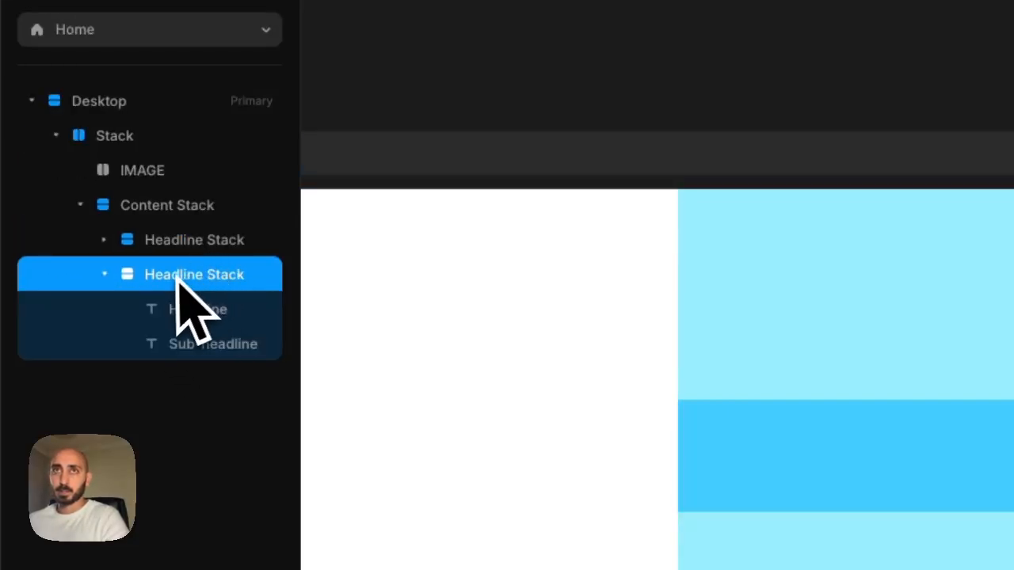
double_click(175, 275)
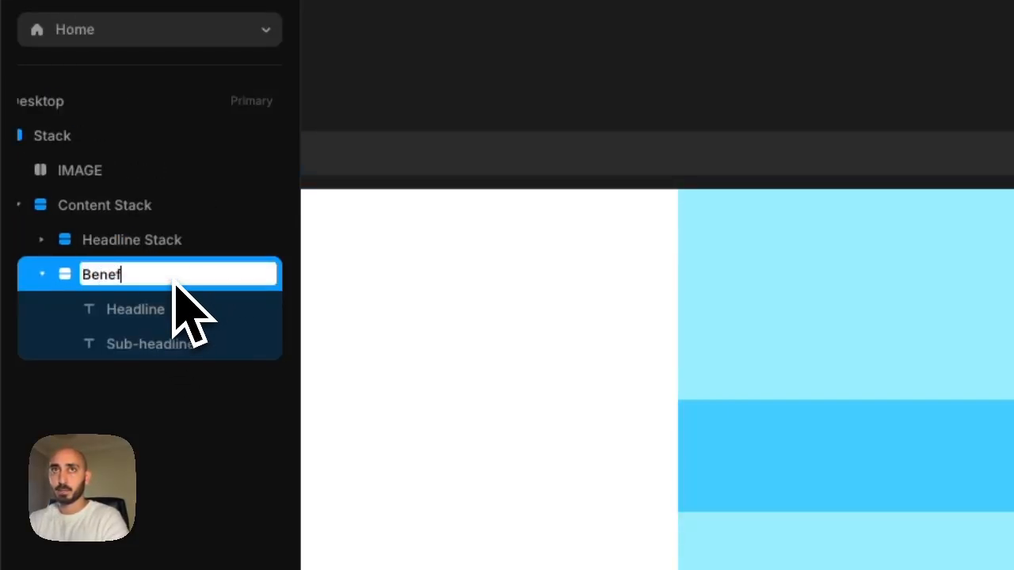
text(Benefit 1 Stack)
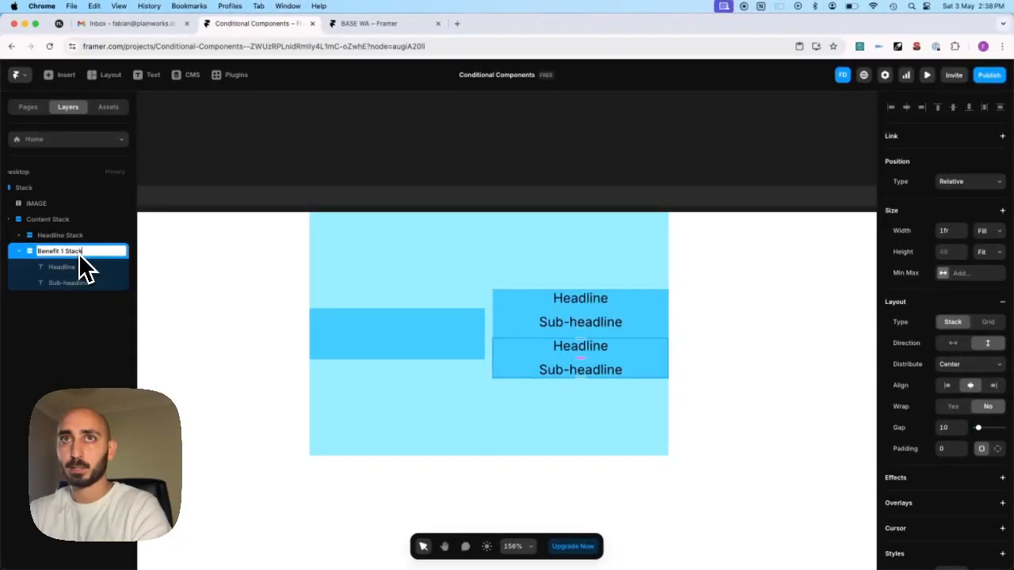
key(Return)
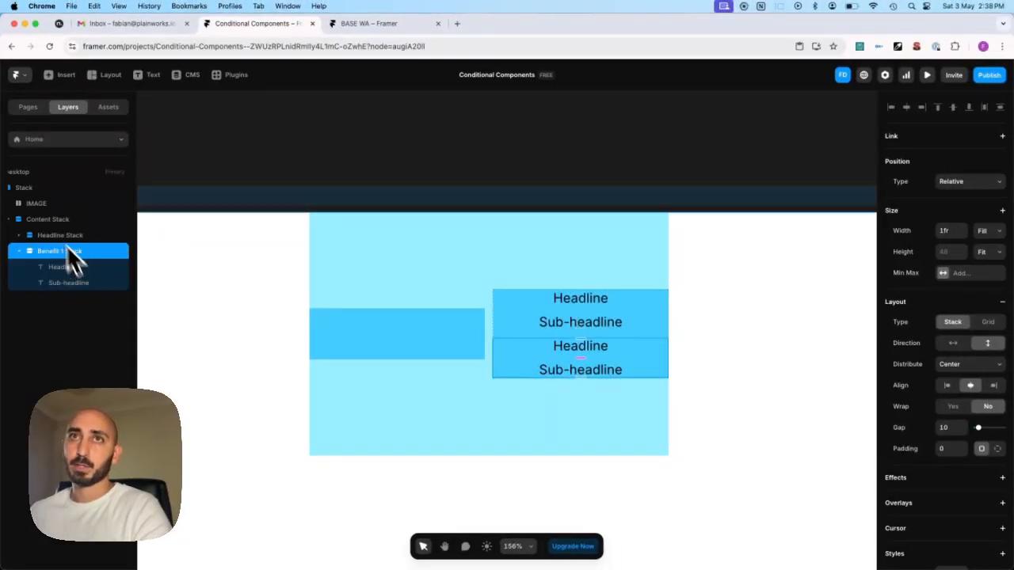
- Duplicate the Benefit 1 Stack twice and rename the copies as Benefit 2 Stack and Benefit 3 Stack
key(ctrl+d)
key(ctrl+d)
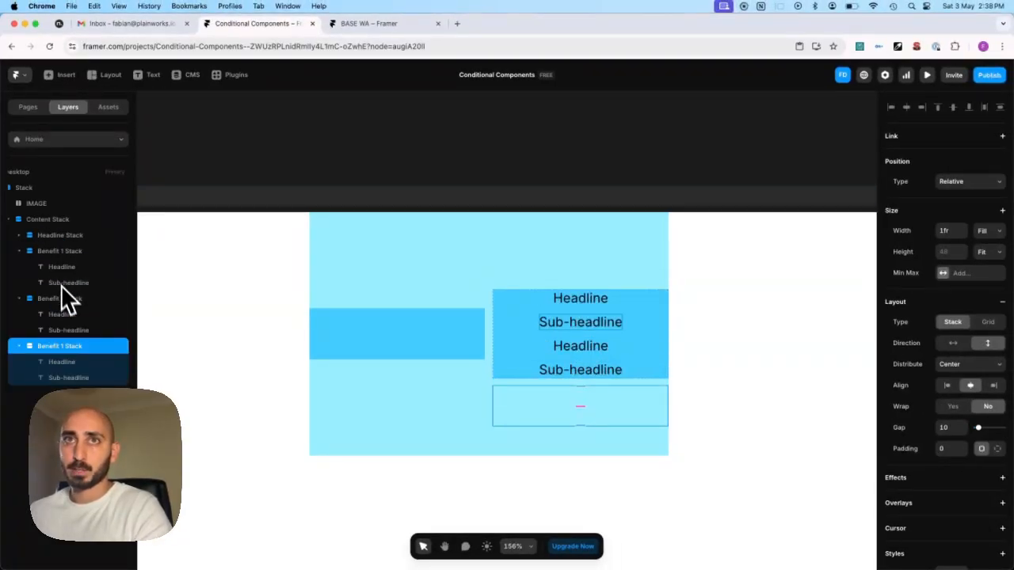
click(62, 298)
double_click(62, 298)
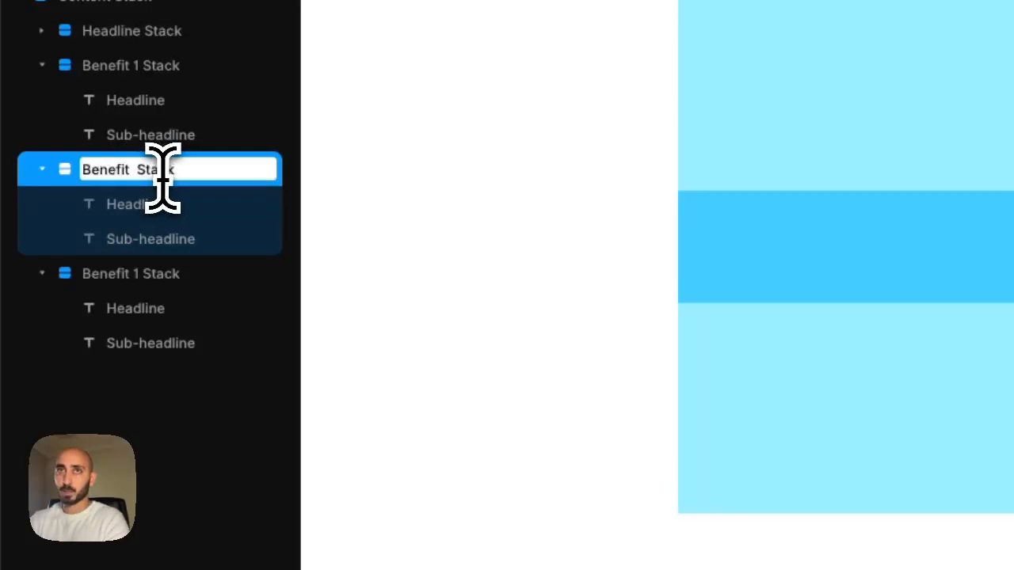
double_click(149, 273)
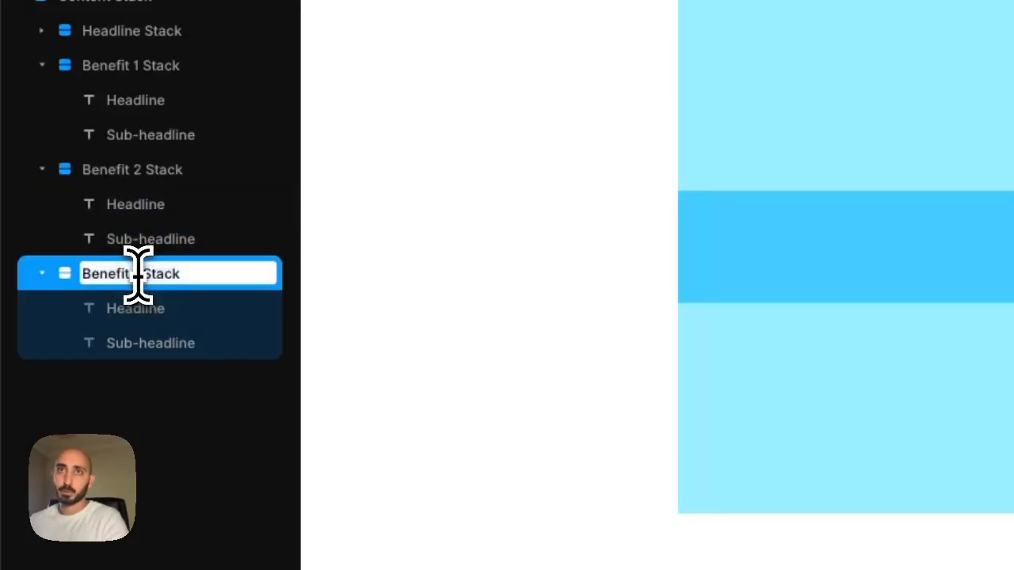
key(Return)
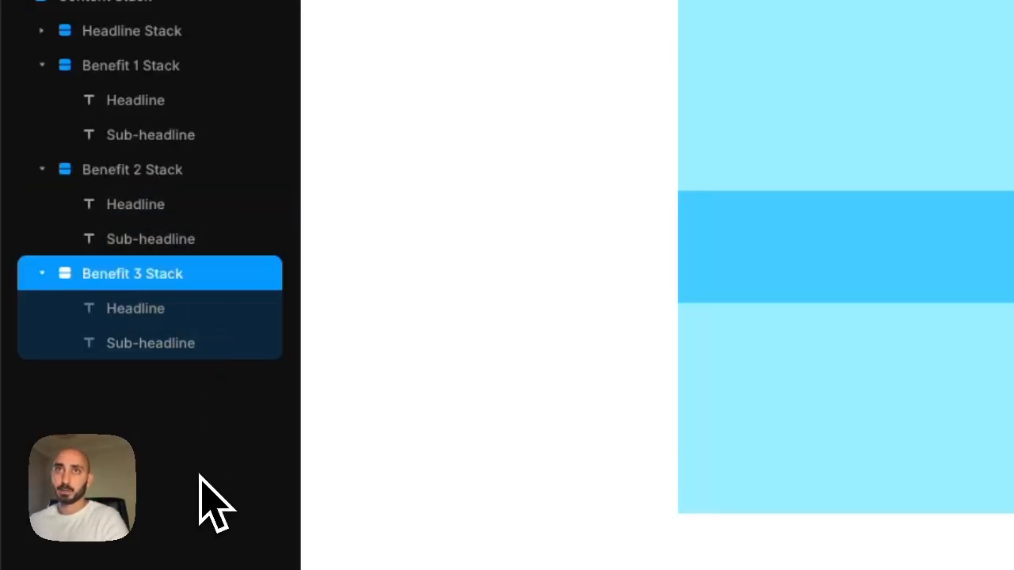
- Set the layout direction of the three Benefit stacks to horizontal
shift+click(141, 169)
shift+click(143, 65)
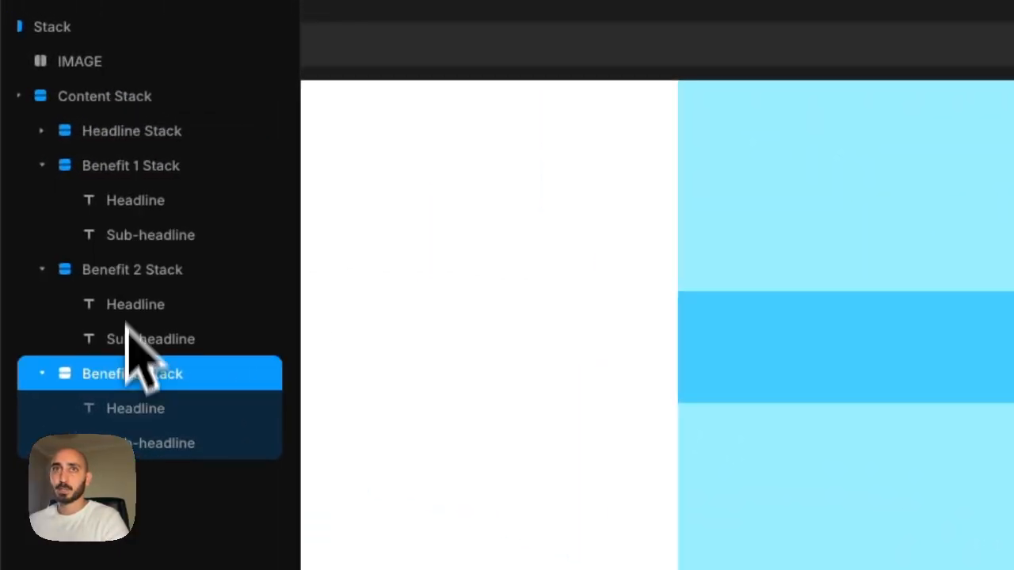
shift+click(80, 234)
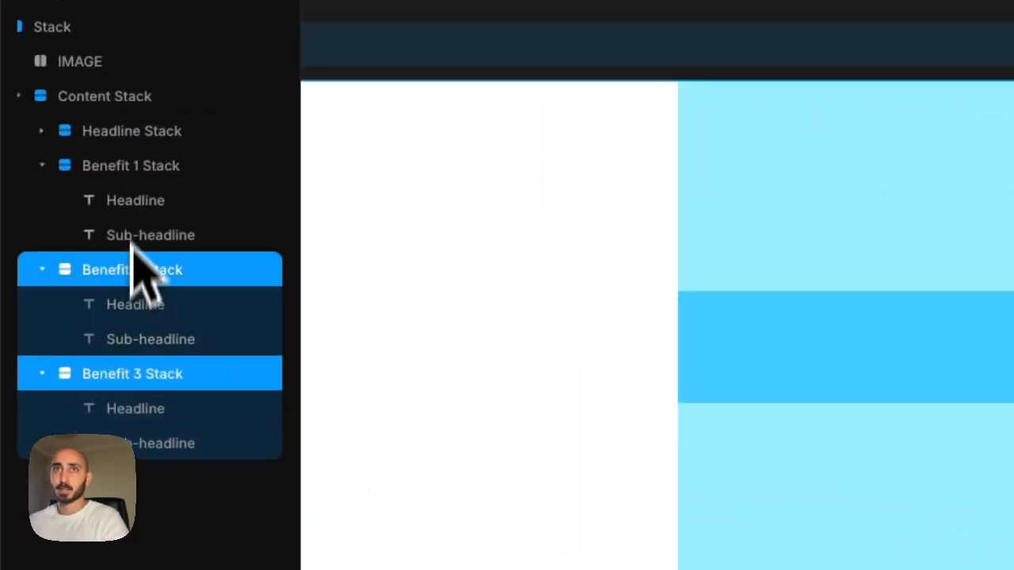
shift+click(80, 141)
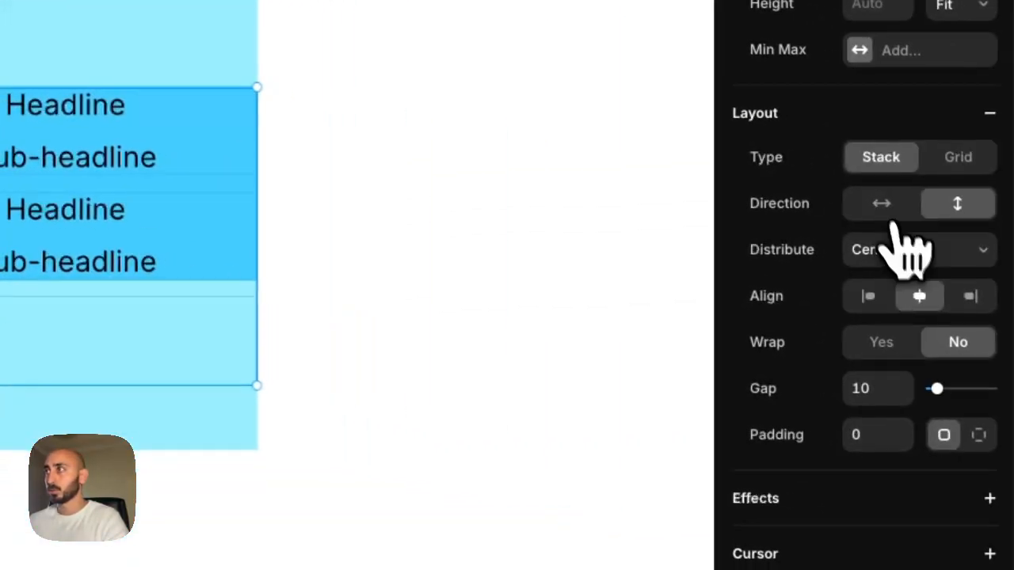
click(882, 203)
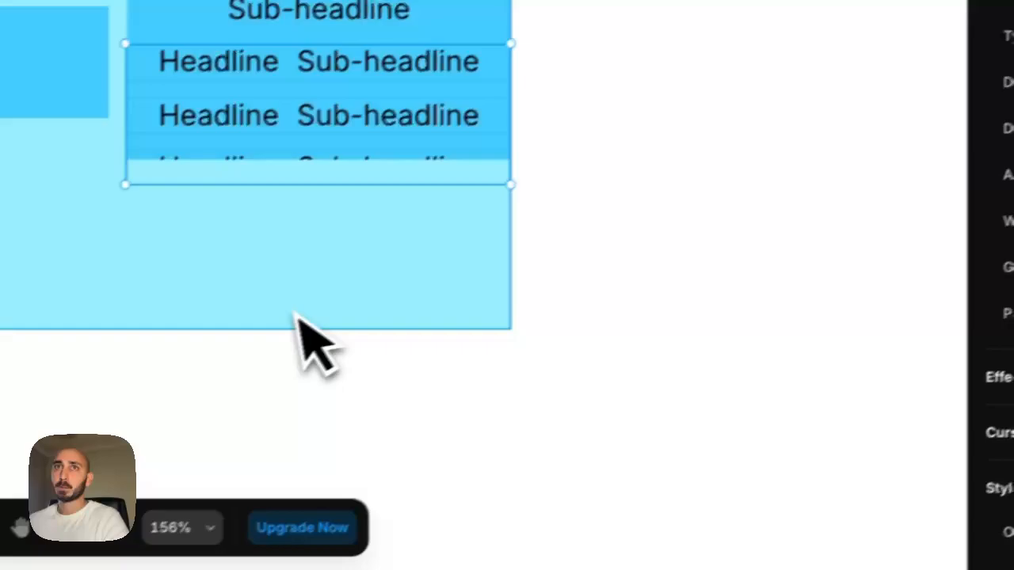
- Set the Content Stack's height to fit its content and its distribution to Start
click(43, 432)
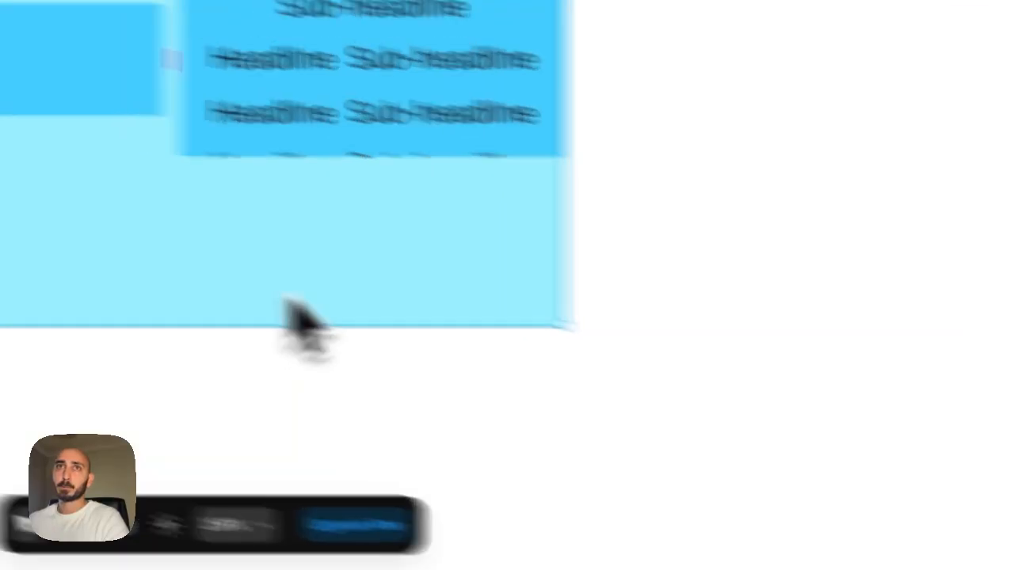
click(127, 158)
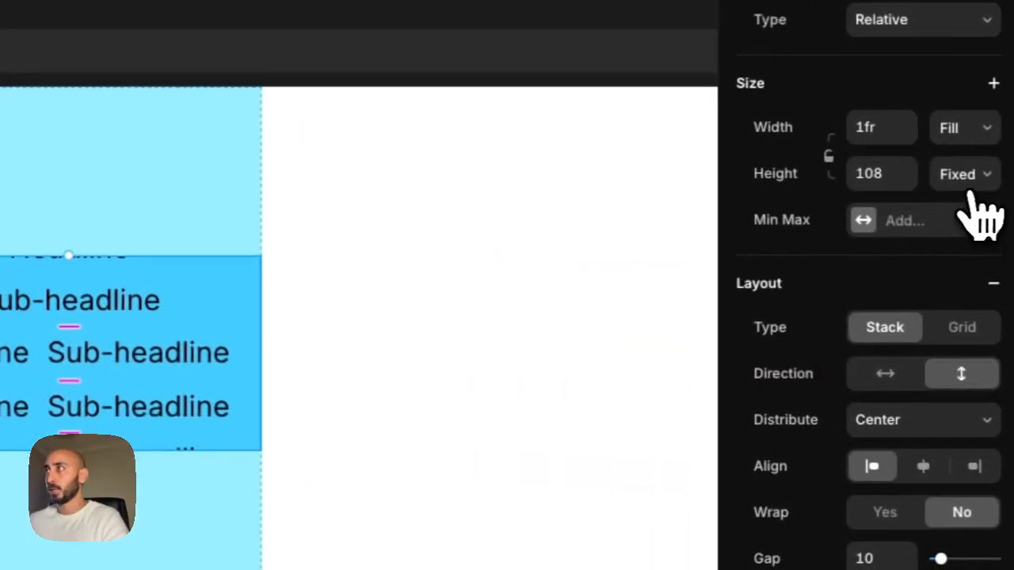
click(963, 174)
click(955, 252)
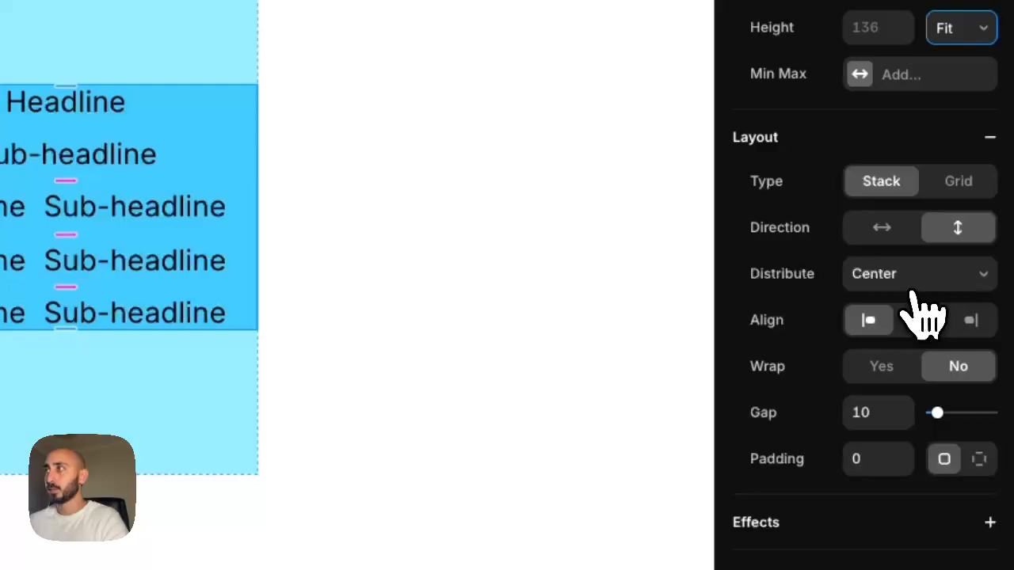
click(991, 247)
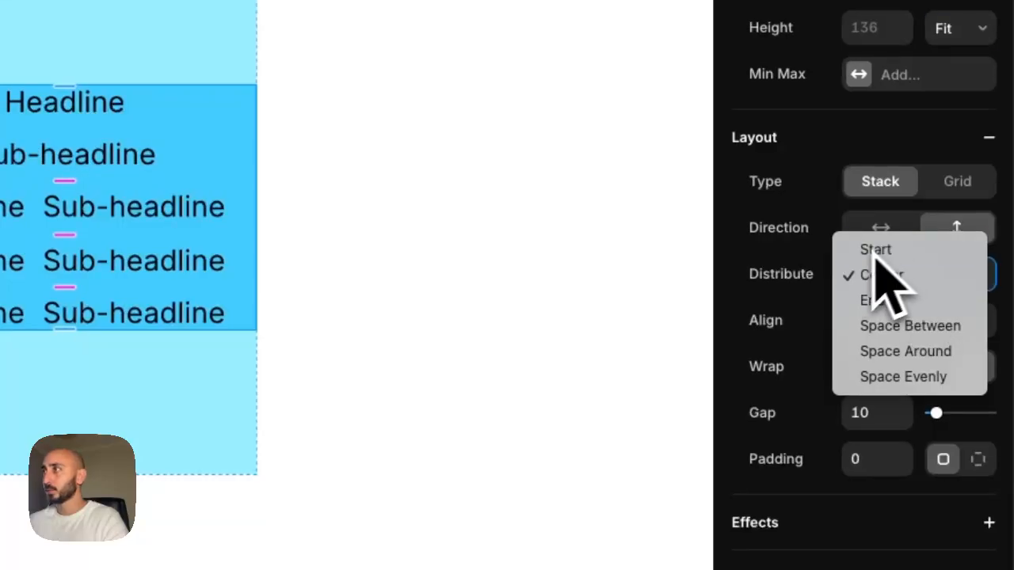
click(979, 226)
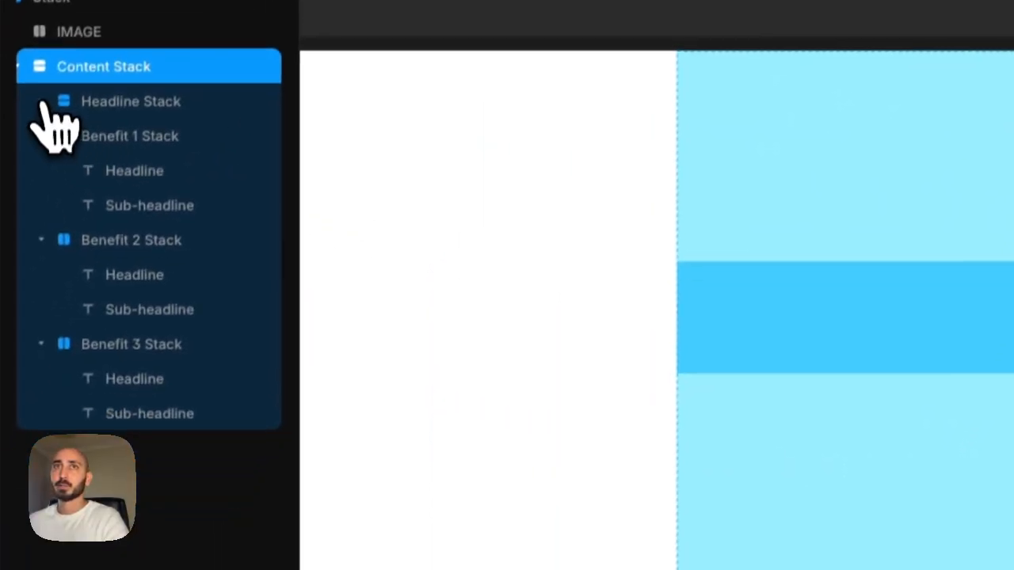
- Set the width of all Headline and Sub-headline text layers in the Headline and Benefit stacks to Fill
click(42, 101)
click(85, 123)
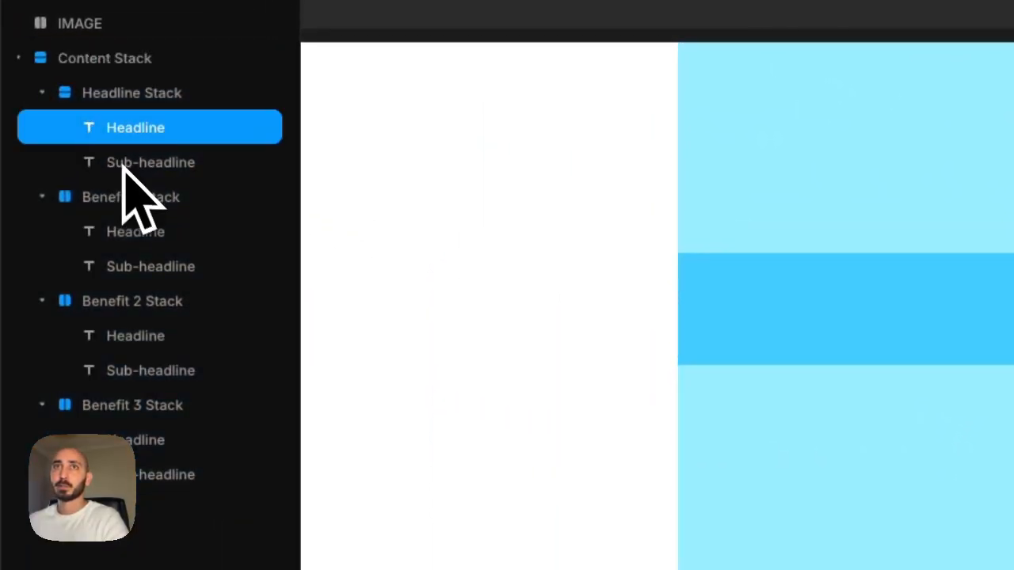
shift+click(127, 164)
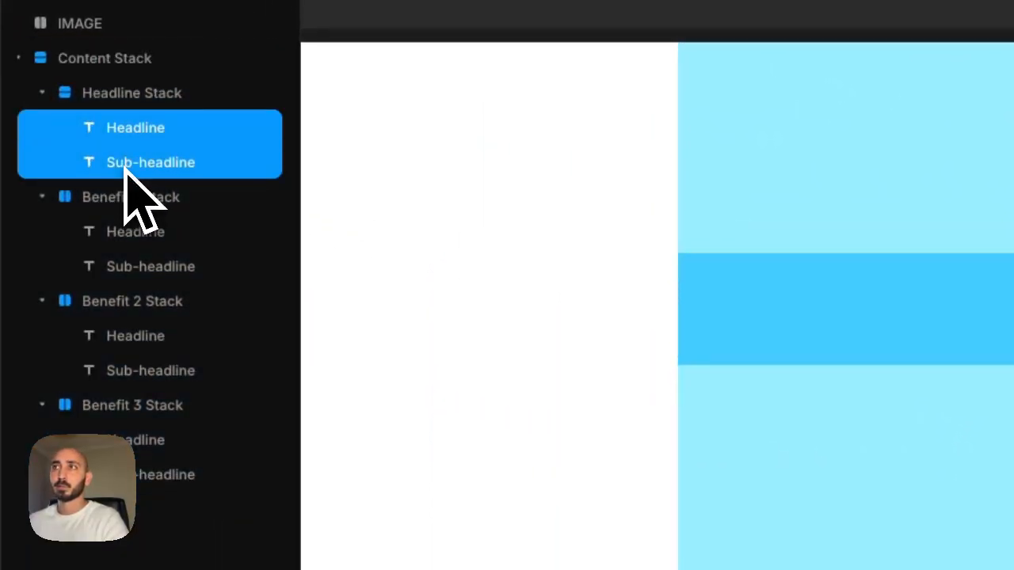
shift+click(132, 266)
super+click(142, 339)
shift+click(145, 370)
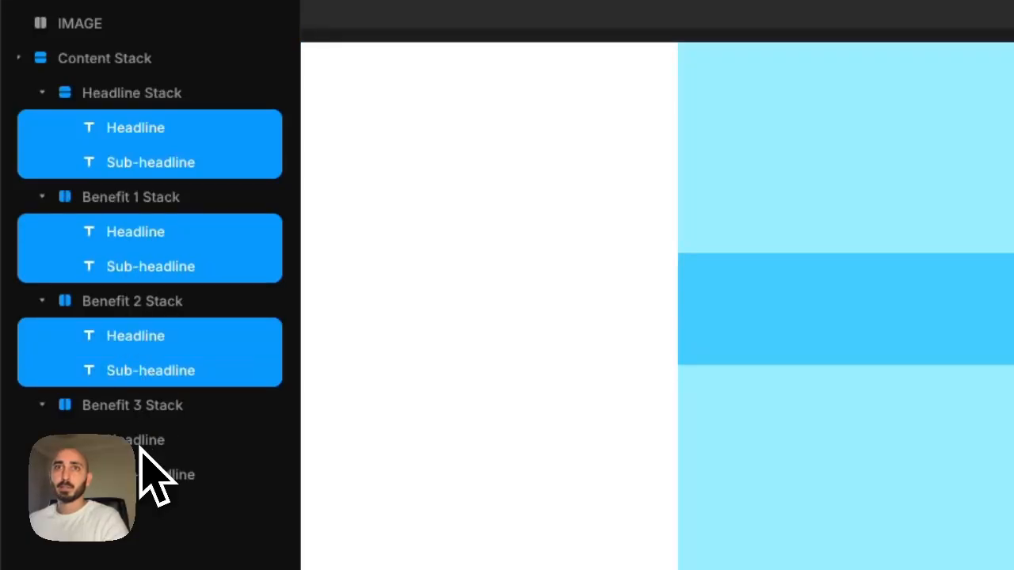
super+click(140, 441)
shift+click(142, 476)
click(975, 106)
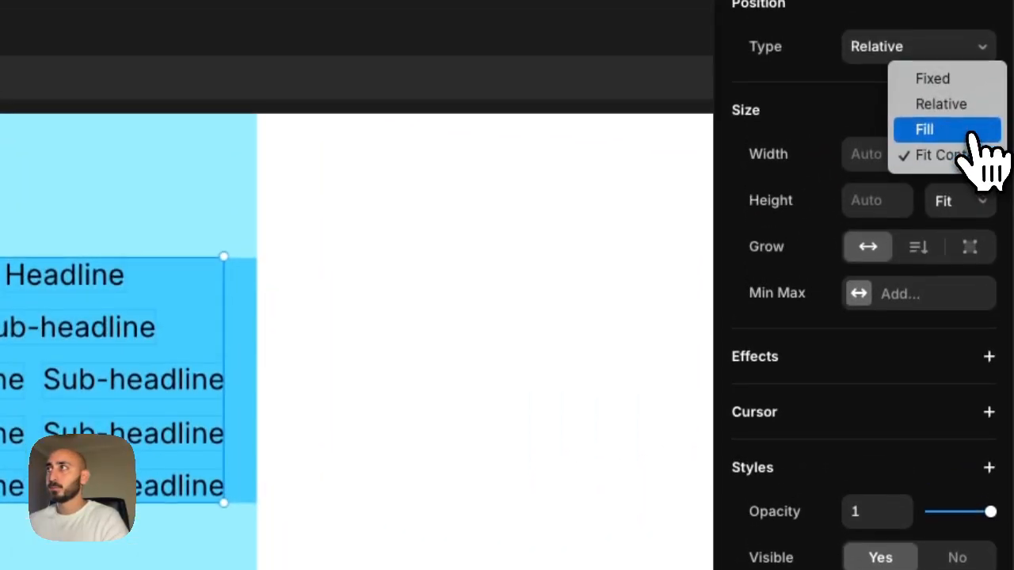
click(972, 133)
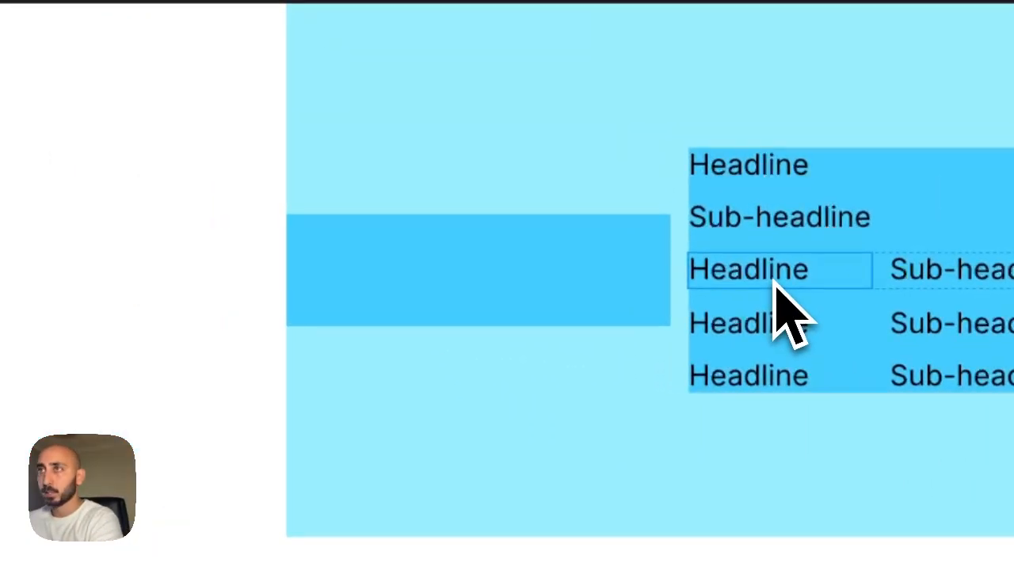
- Delete the Headline text layer from each of the three Benefit stacks
super+click(773, 282)
key(Delete)
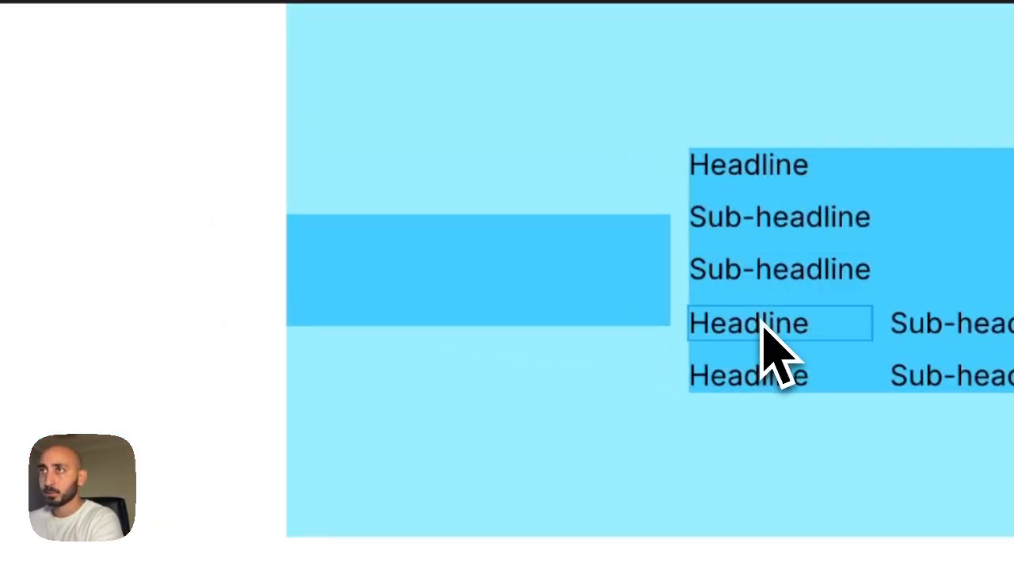
super+click(764, 325)
key(Delete)
super+click(741, 376)
key(Delete)
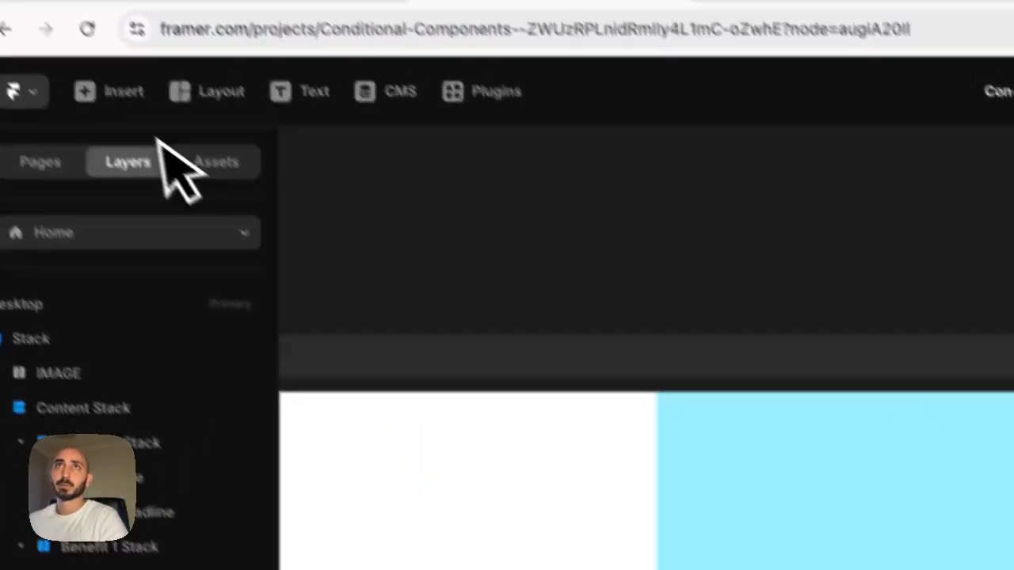
- Insert a Feather icon before the text in the Benefit 3 Stack and set its width and height to 20
click(136, 111)
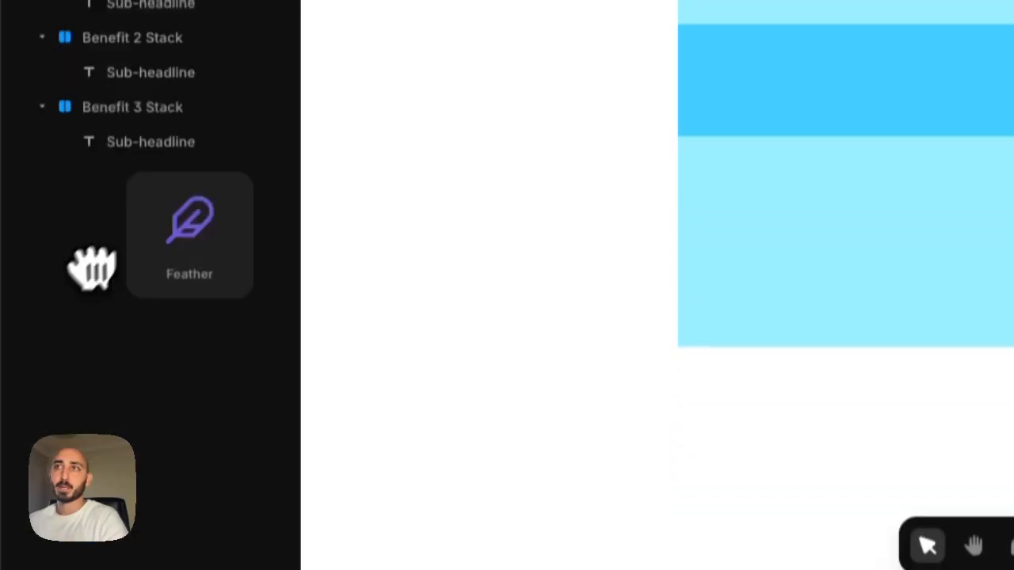
drag(92, 267, 643, 252)
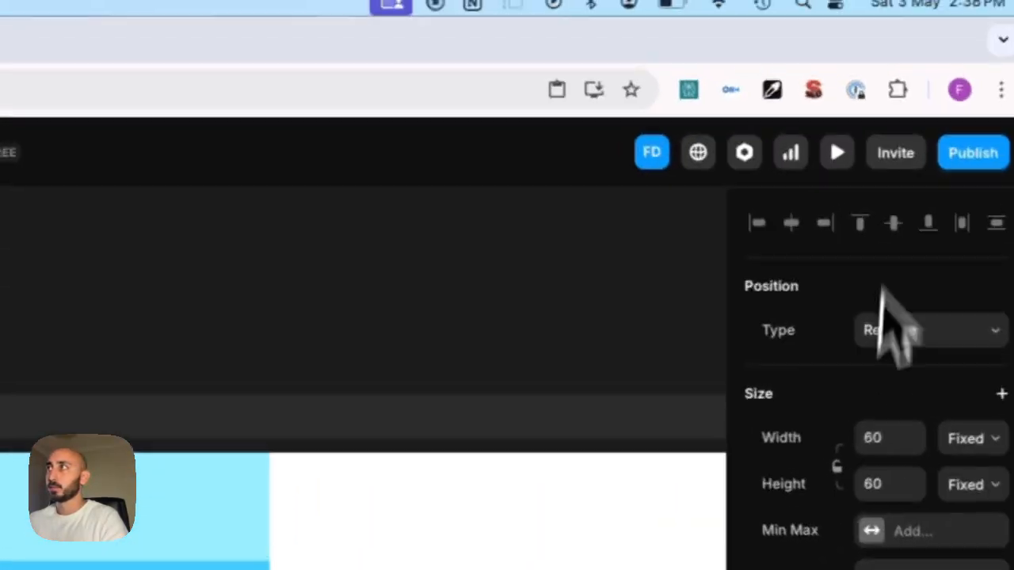
click(877, 333)
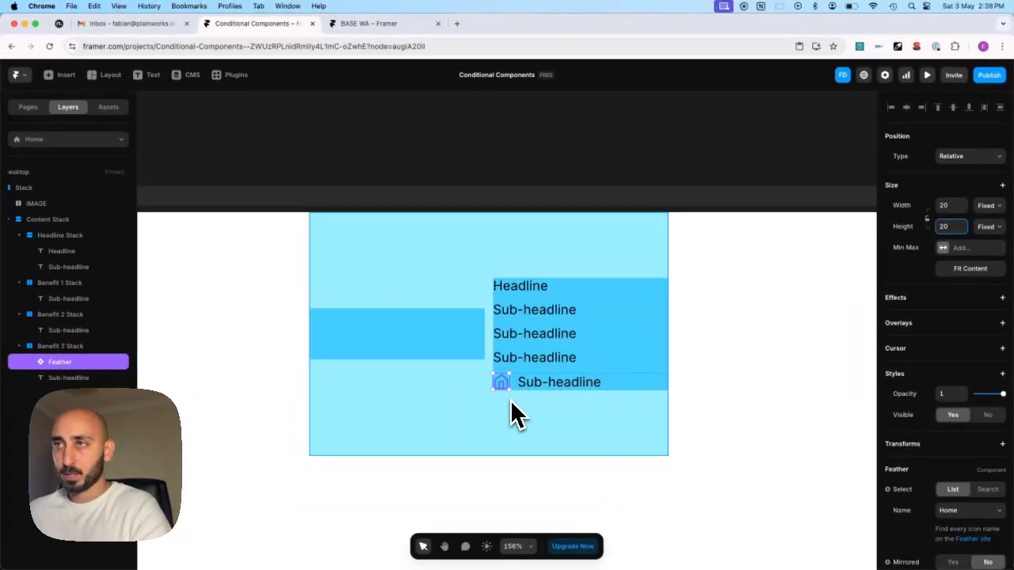
scroll(989, 473, down, 2)
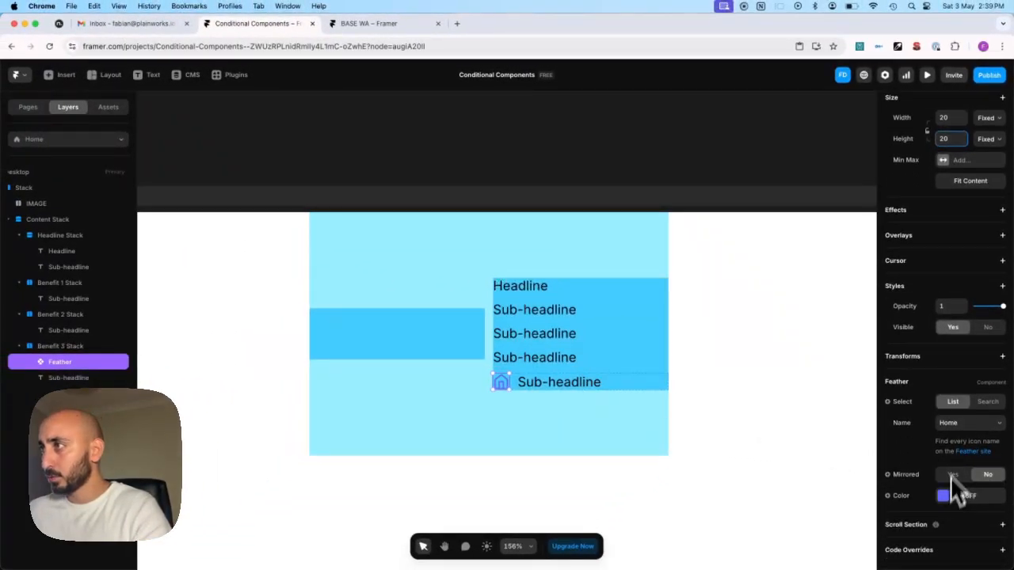
- Change the Feather icon in the Benefit 3 Stack from the icon list to Check
click(961, 423)
scroll(959, 429, up, 5)
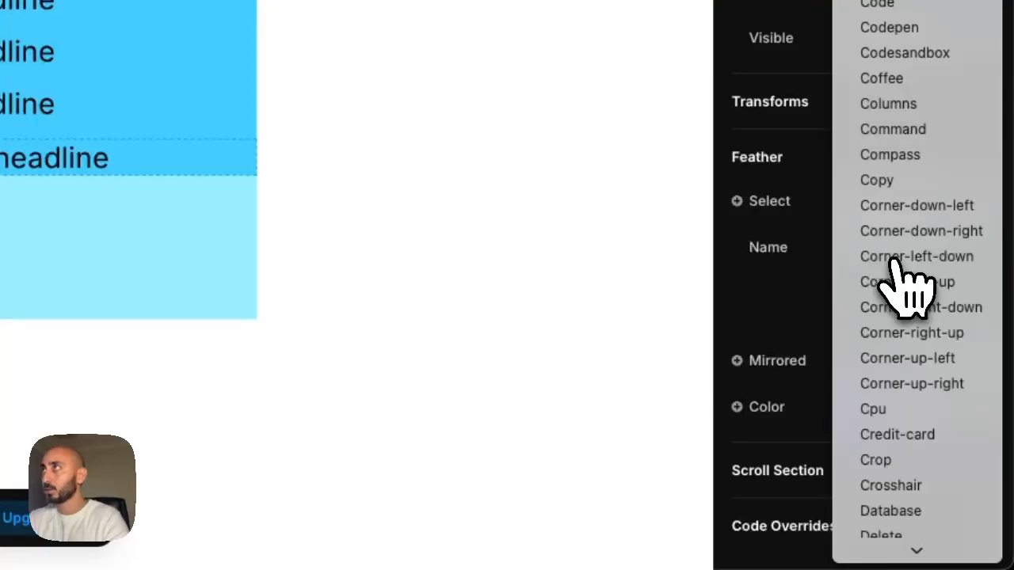
key(Escape)
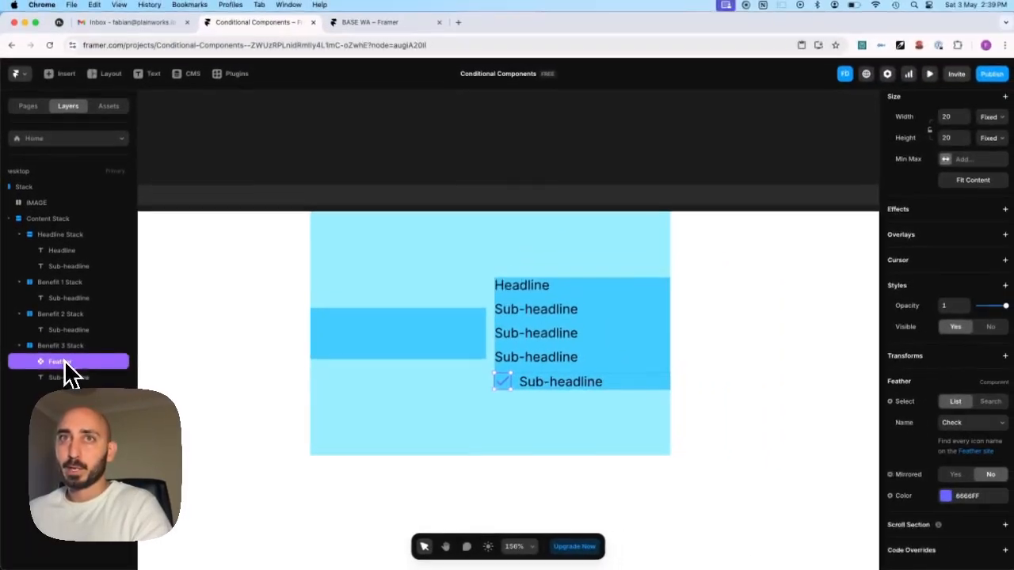
- Duplicate the check icon twice and place one copy before the text in each of the Benefit 1 and Benefit 2 Stacks
key(super+d)
key(super+d)
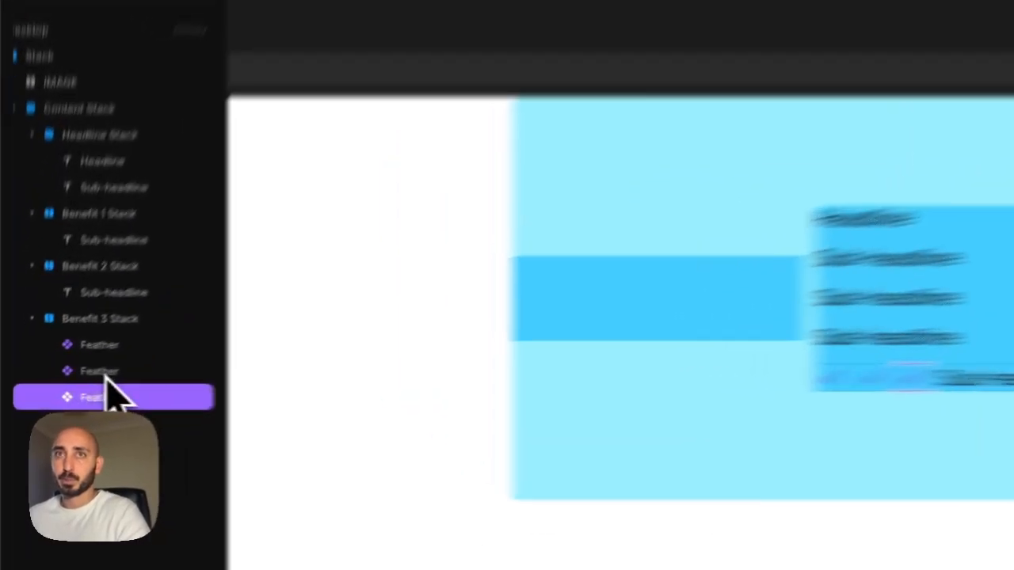
shift+click(63, 380)
drag(64, 380, 66, 373)
drag(155, 246, 150, 272)
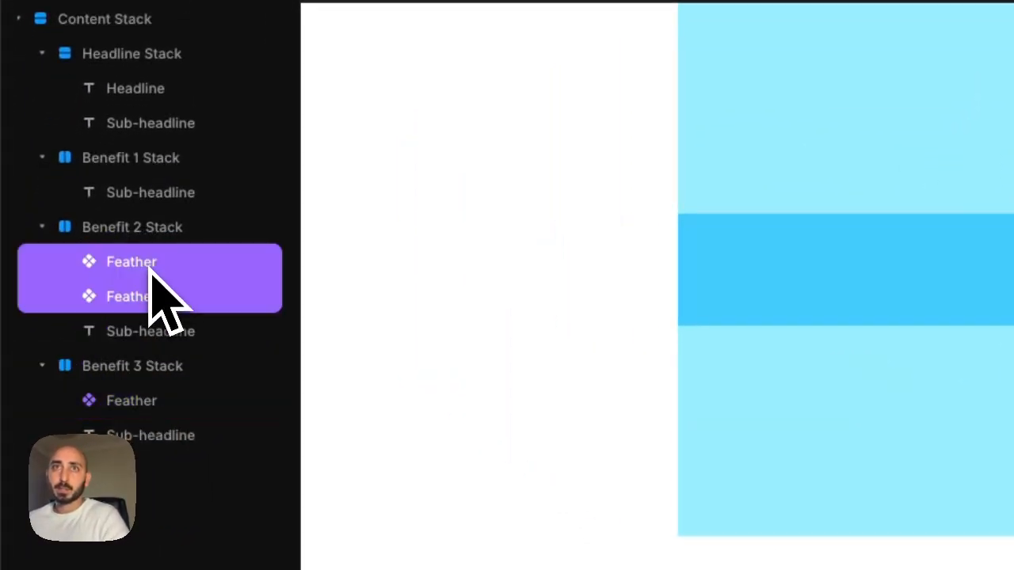
click(144, 269)
drag(162, 183, 256, 186)
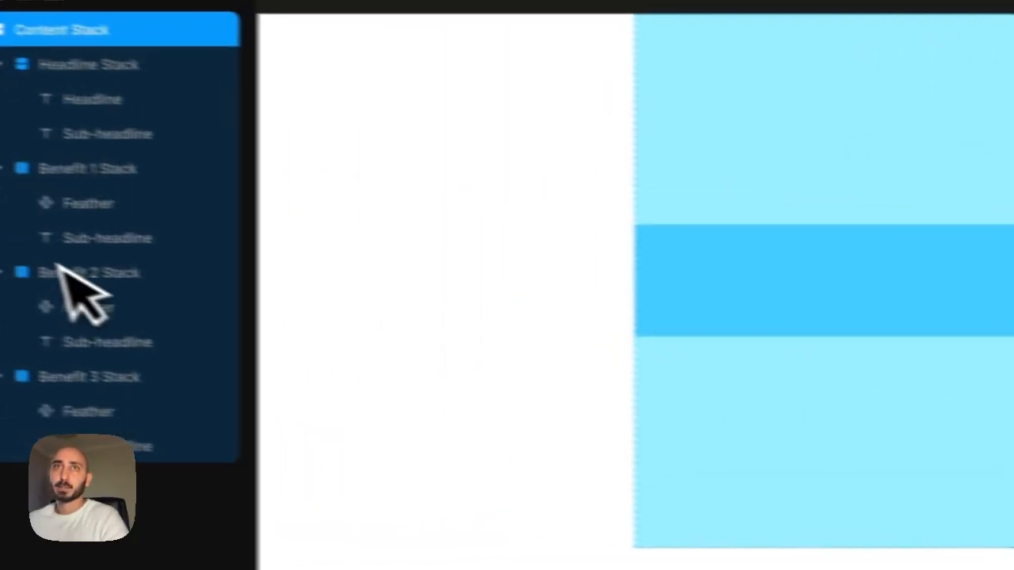
- Wrap the Benefit 1, Benefit 2 and Benefit 3 Stacks in a new stack named "Benefit Container"
click(45, 188)
click(43, 210)
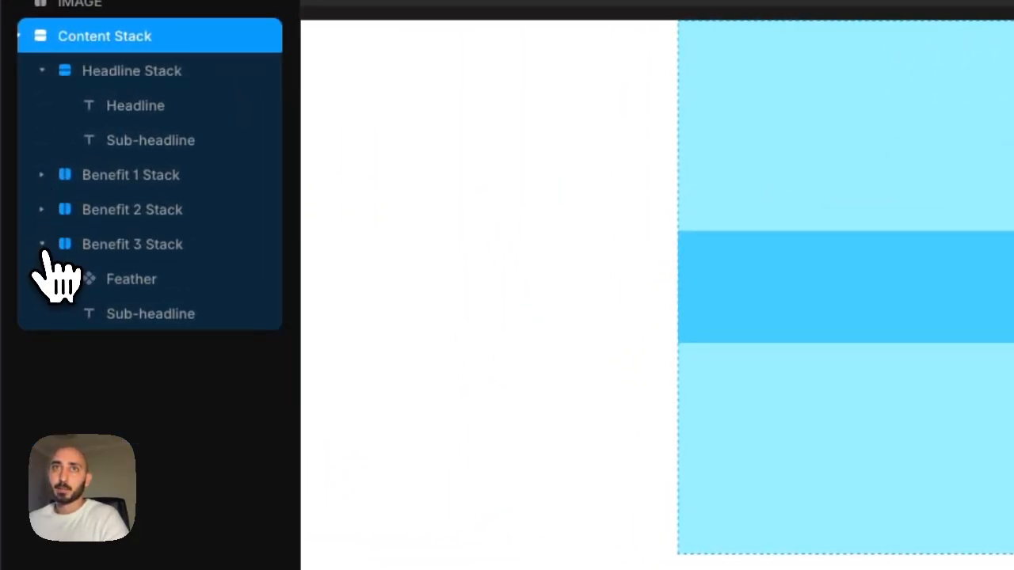
click(43, 245)
click(131, 246)
shift+click(136, 180)
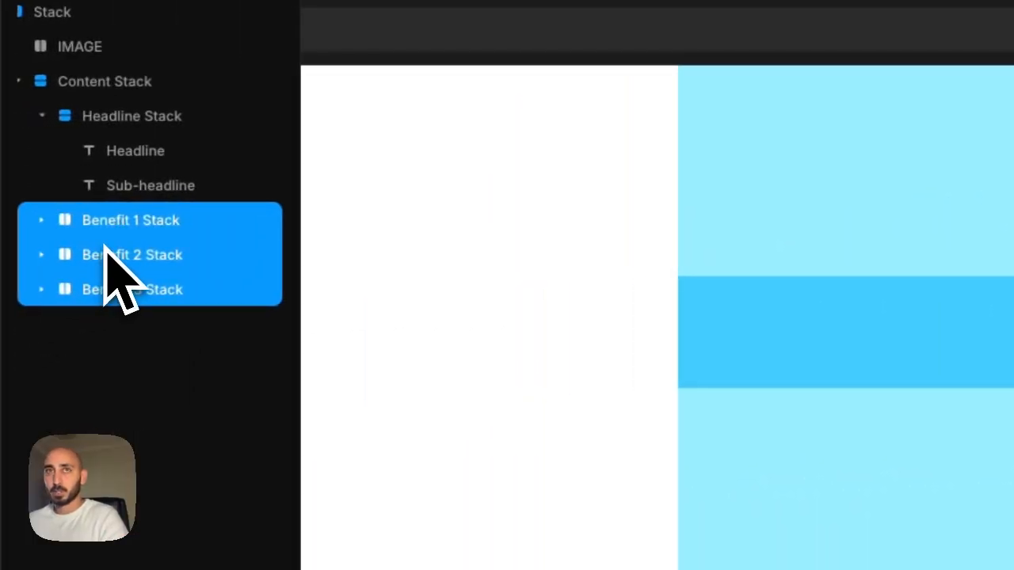
key(super+Return)
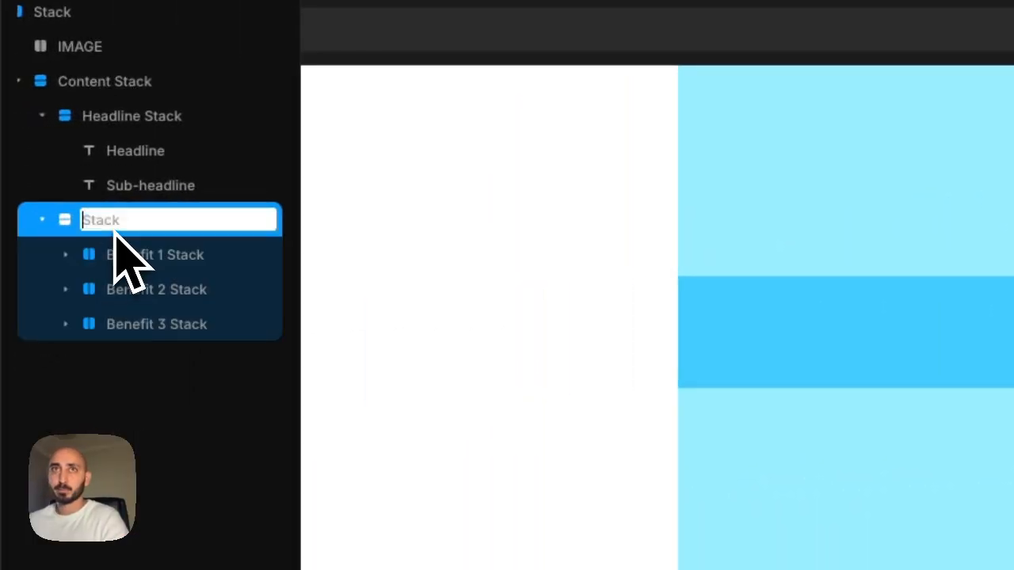
text(Bene)
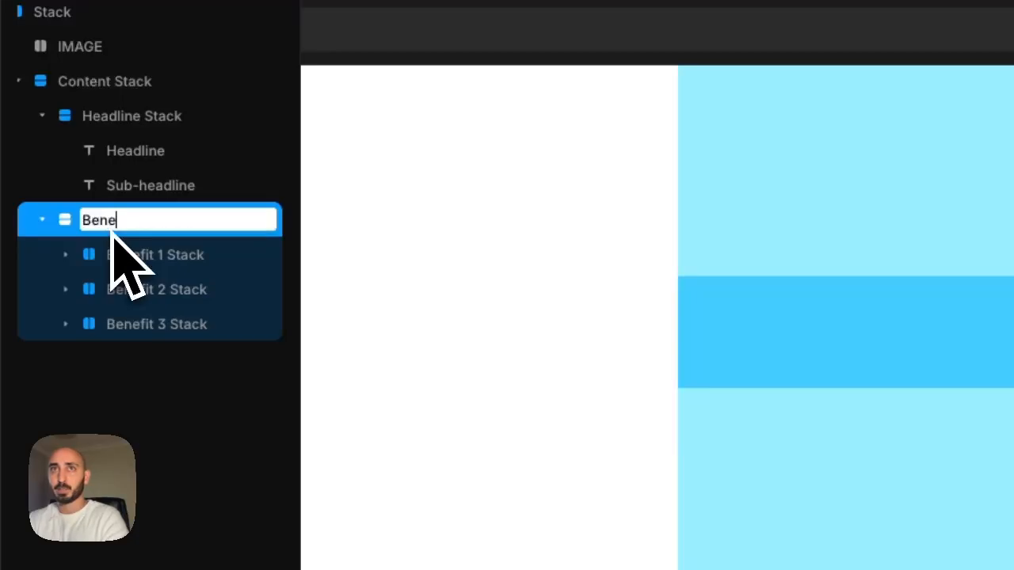
text(fit Container)
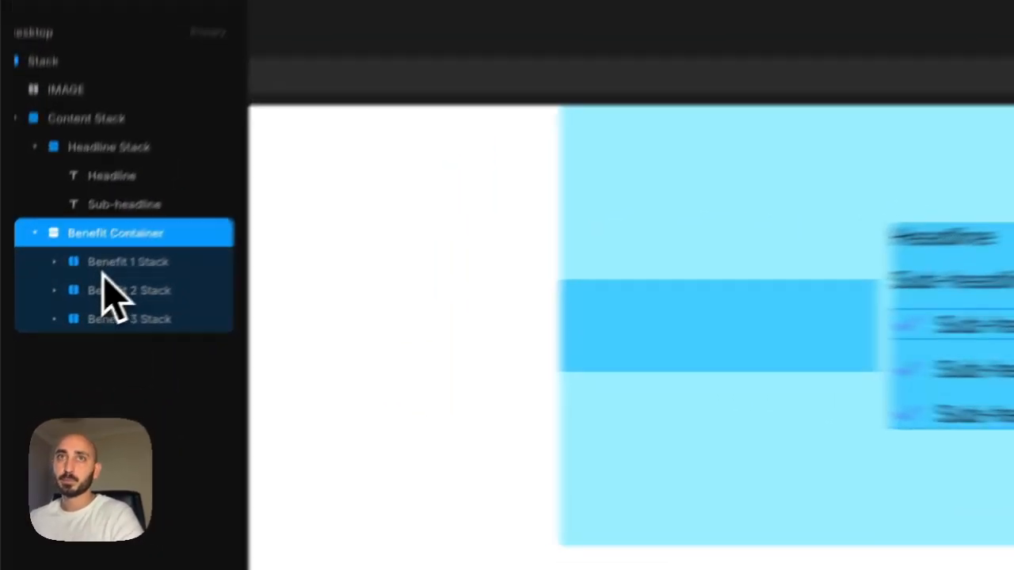
- Set the IMAGE frame's height to 200 and switch its fill to the image type
click(56, 299)
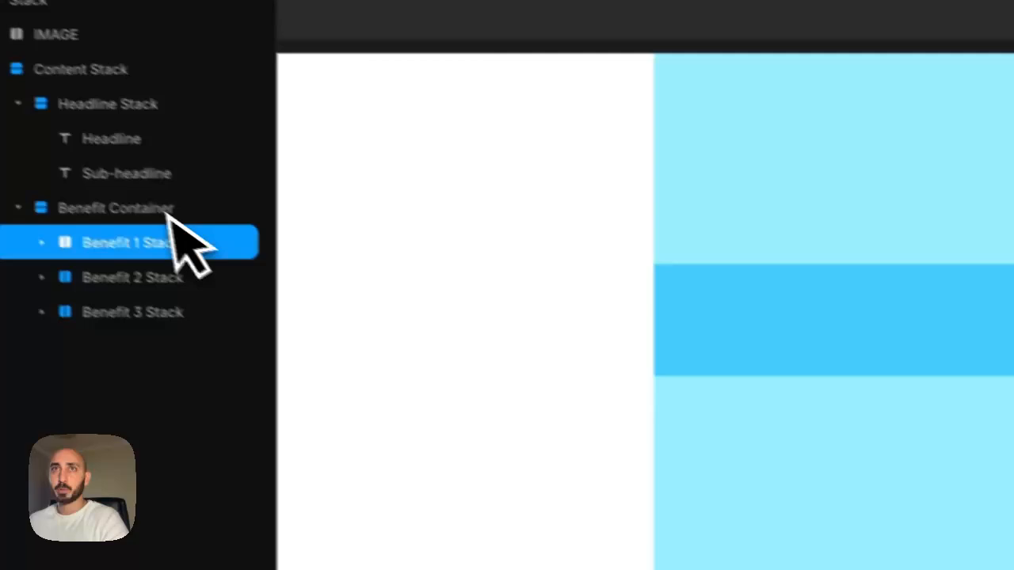
click(169, 213)
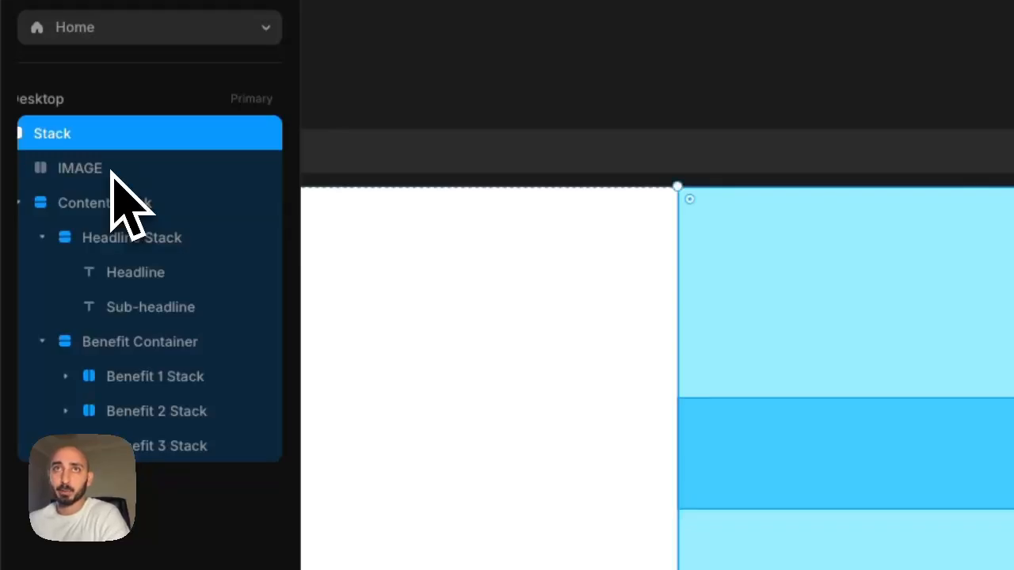
click(147, 204)
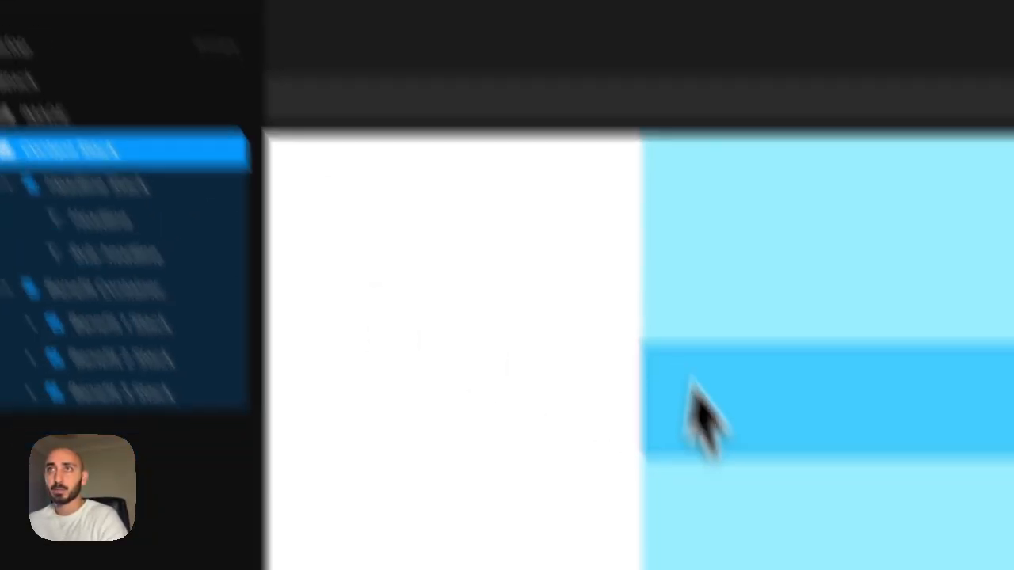
click(600, 170)
drag(652, 181, 649, 446)
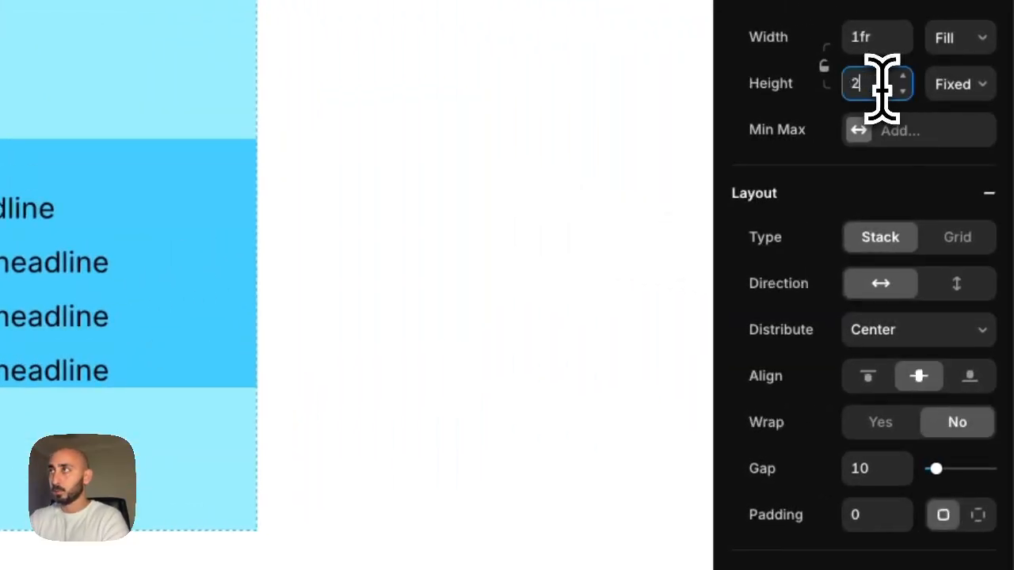
scroll(911, 238, down, 5)
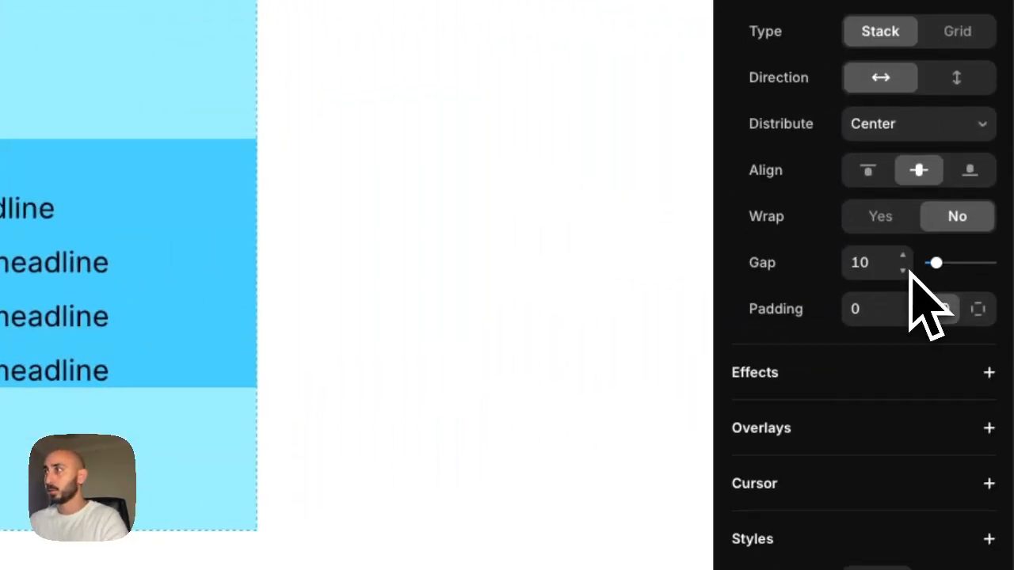
click(864, 485)
click(597, 175)
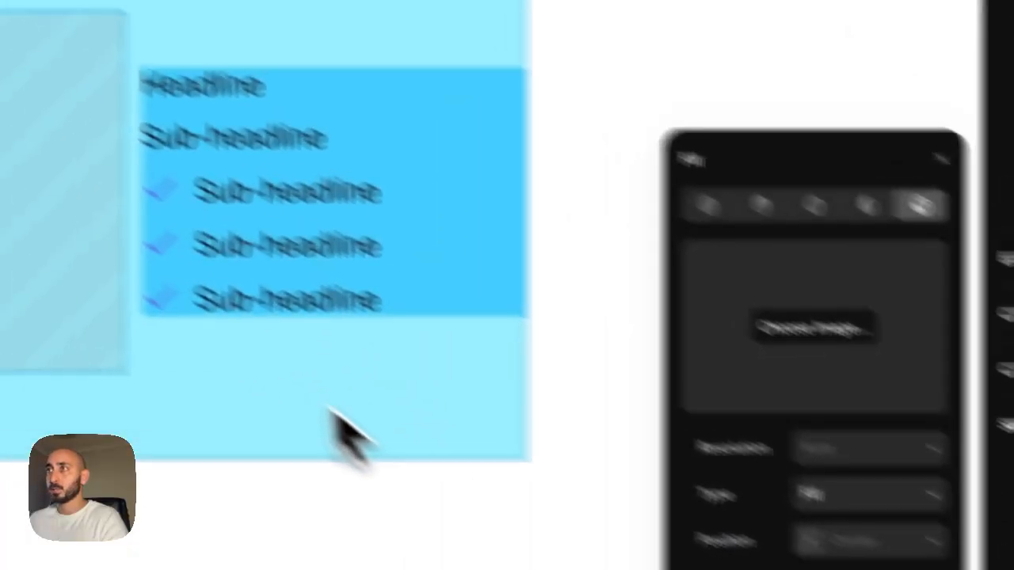
- Set the outer Stack's height to Fit Content and add padding around its contents
click(95, 270)
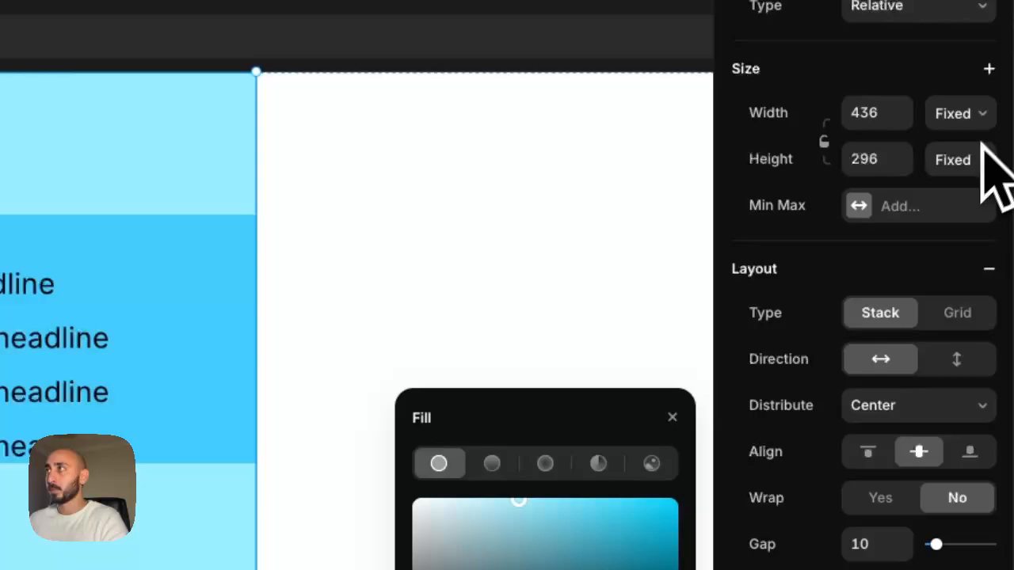
click(973, 159)
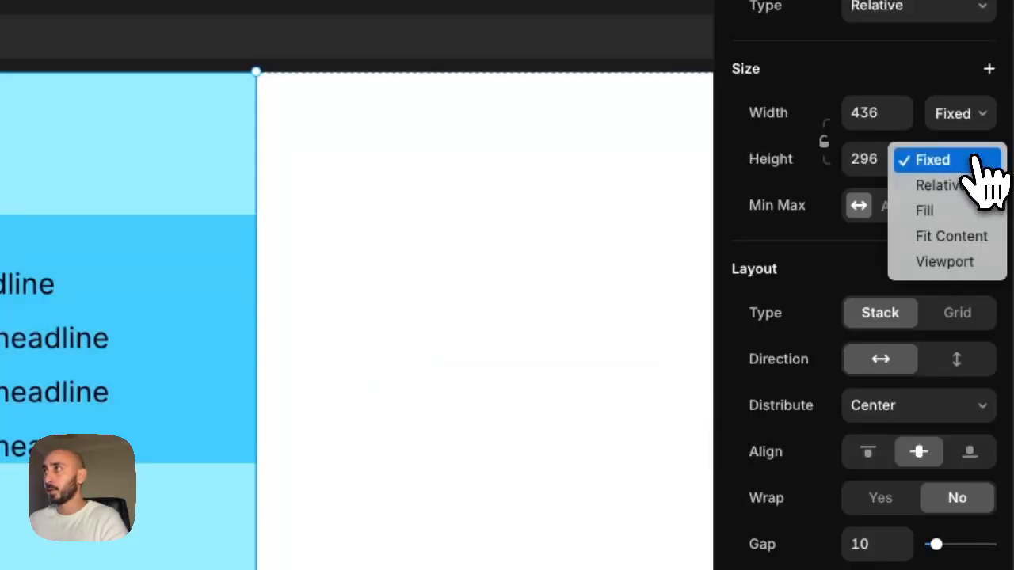
click(957, 236)
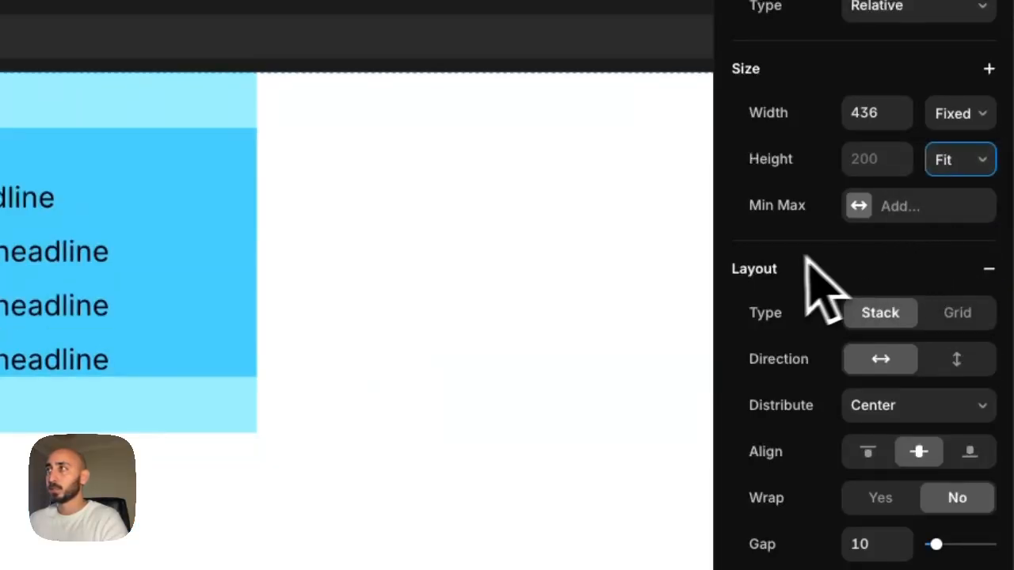
scroll(856, 374, down, 5)
drag(907, 413, 909, 400)
click(908, 400)
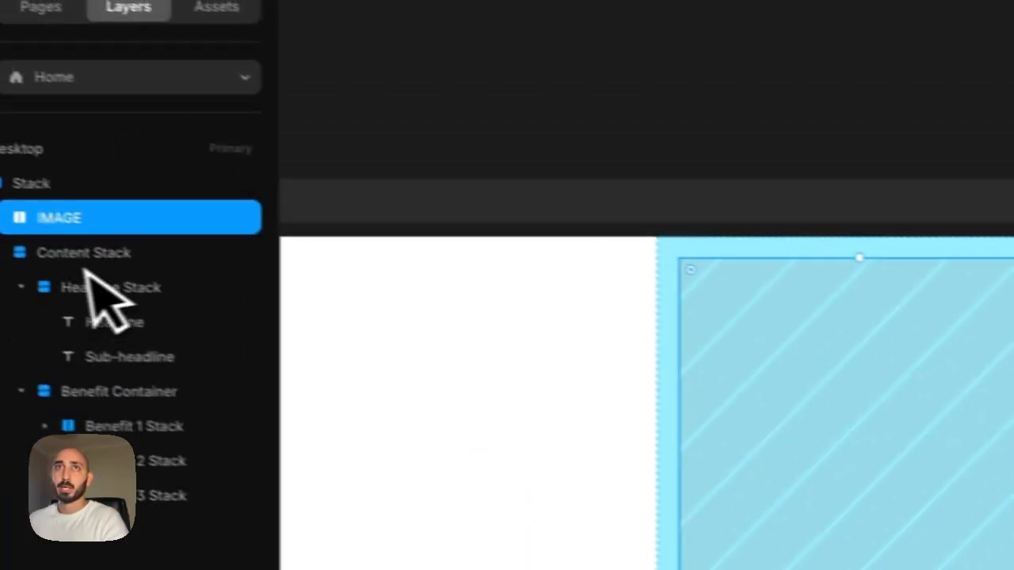
- Remove the fill colors from the Content Stack and the outer Stack
click(114, 266)
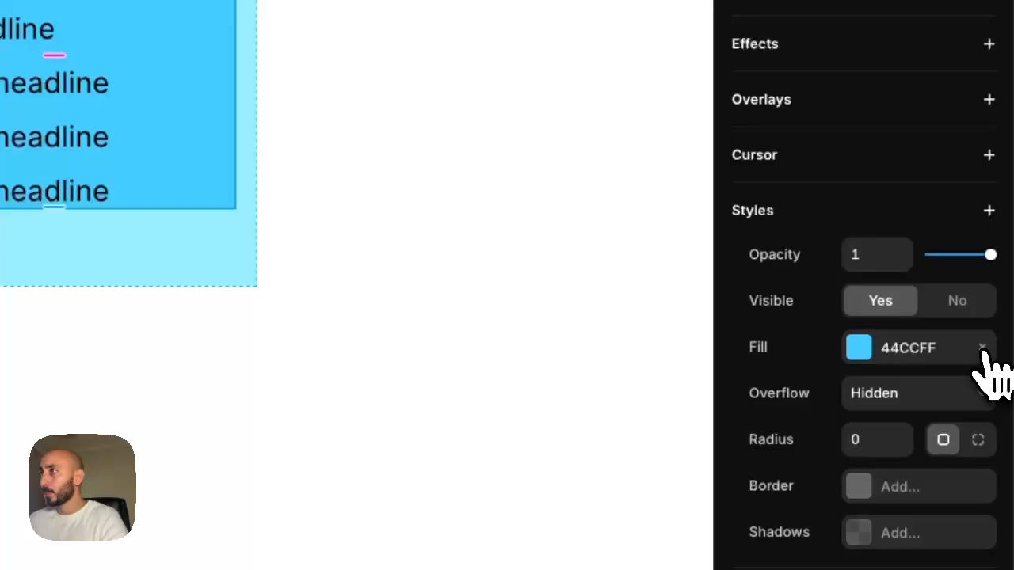
click(983, 349)
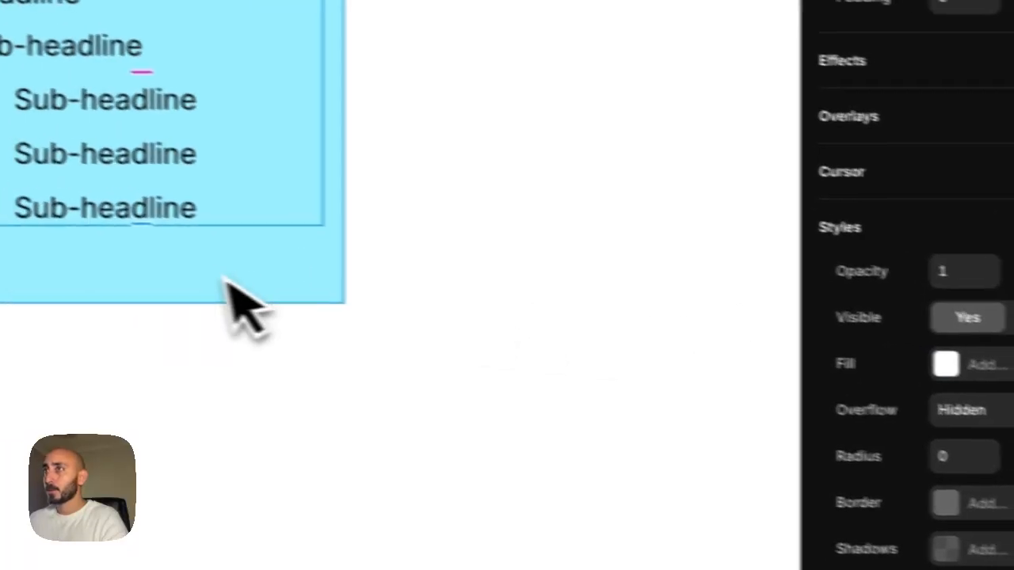
click(170, 268)
scroll(923, 420, down, 5)
click(982, 119)
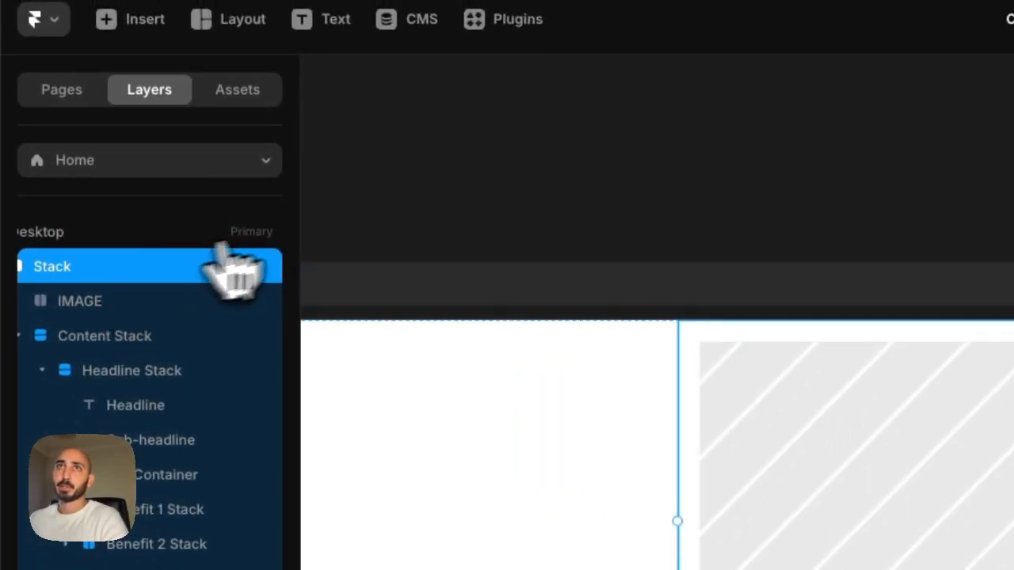
- Create a component from the outer Stack and name it "Image and Text Layout"
drag(301, 226, 366, 218)
right_click(194, 269)
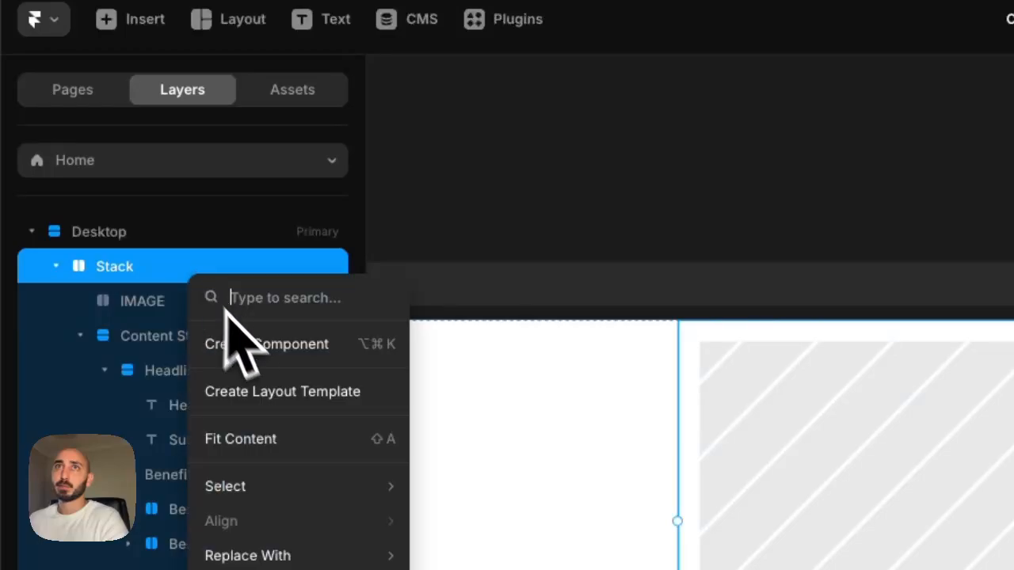
click(254, 344)
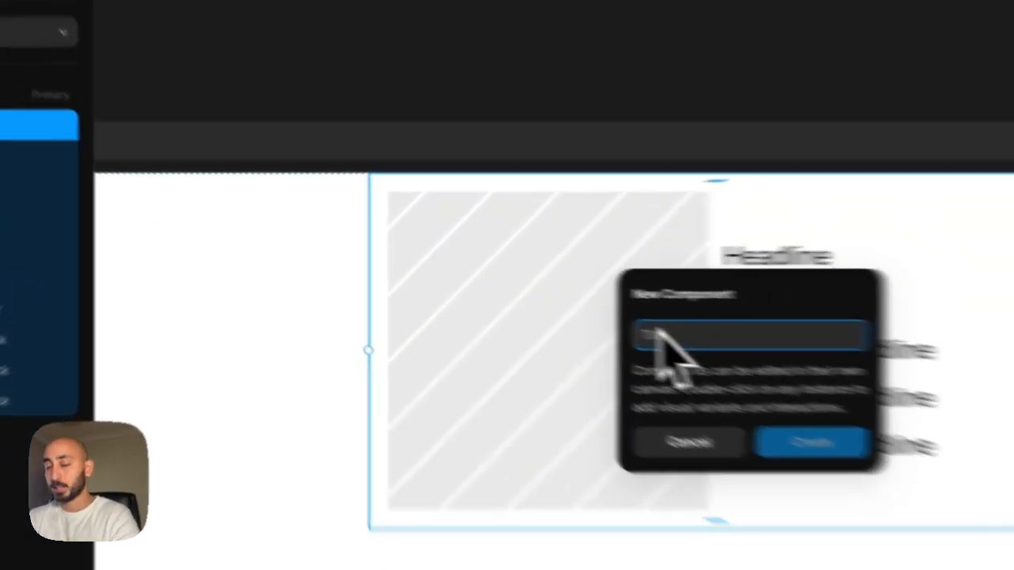
text(Image and Text Layout)
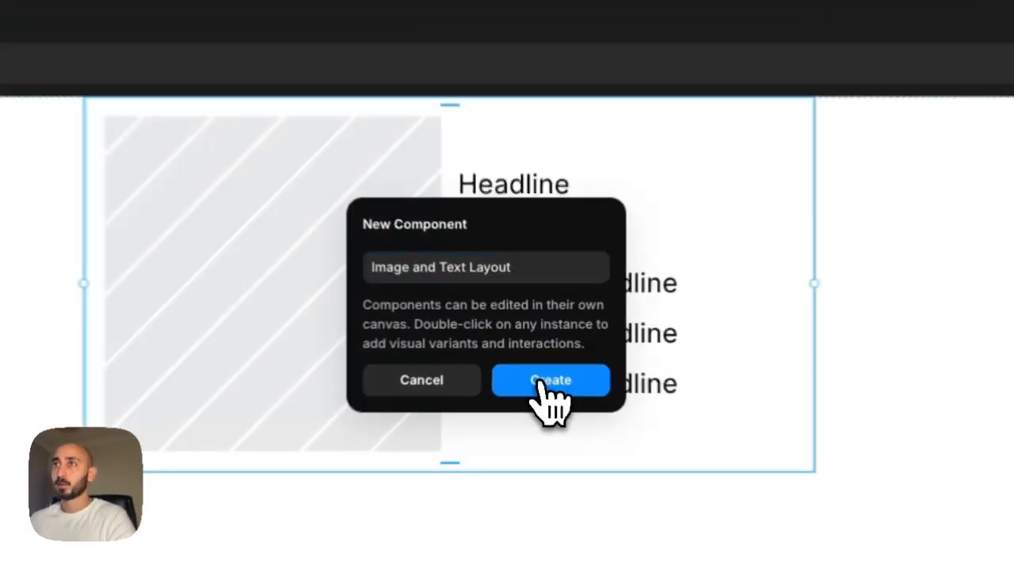
click(538, 351)
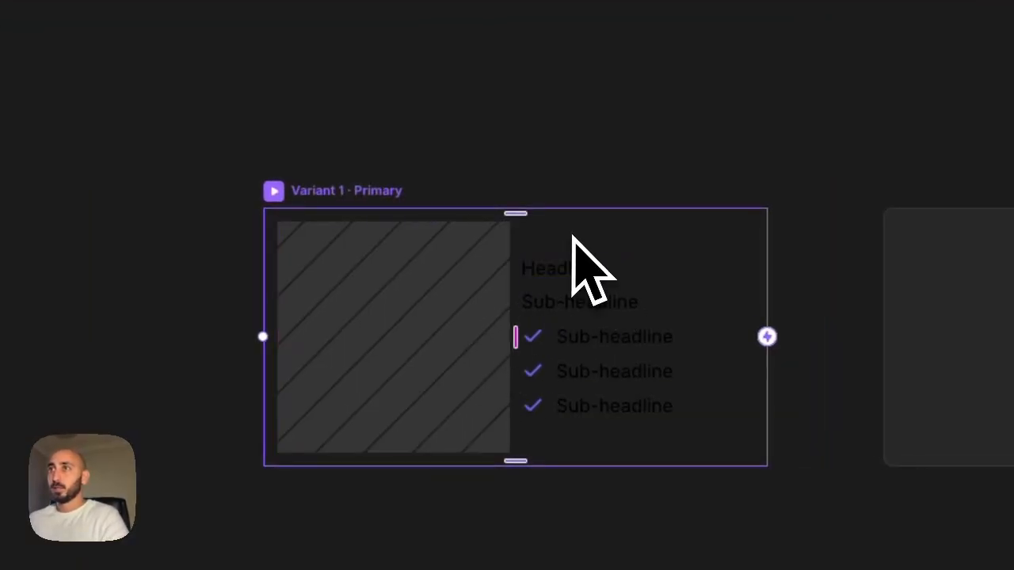
- Give the component's primary variant a white fill
scroll(574, 238, down, 2)
scroll(574, 242, up, 4)
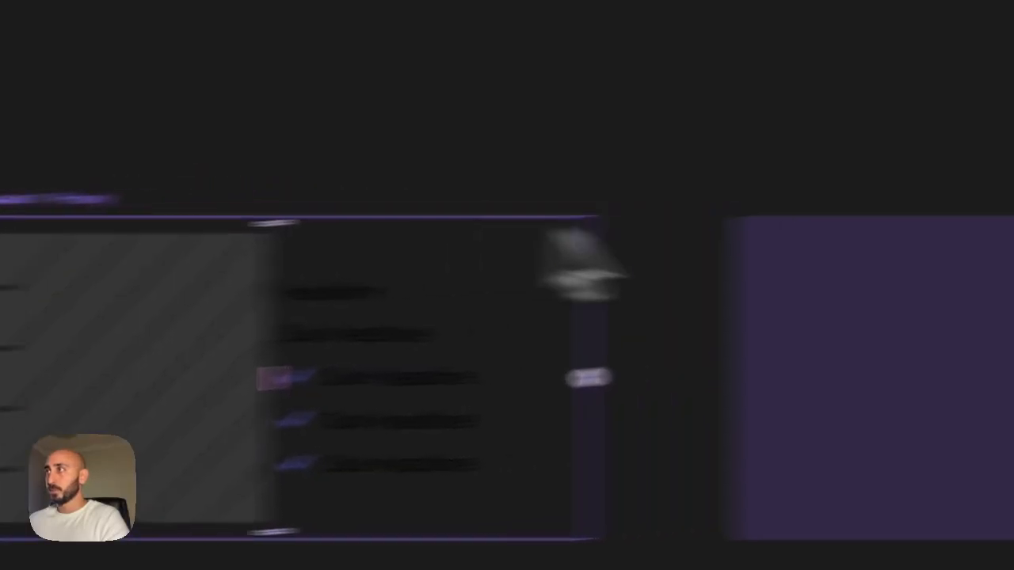
click(860, 225)
click(479, 351)
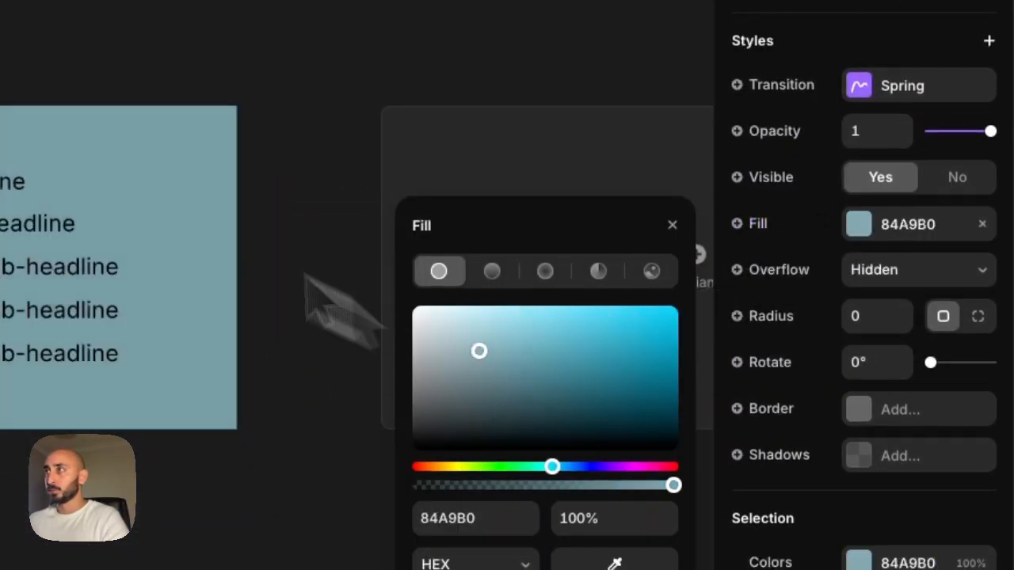
key(super+z)
key(super+z)
click(243, 40)
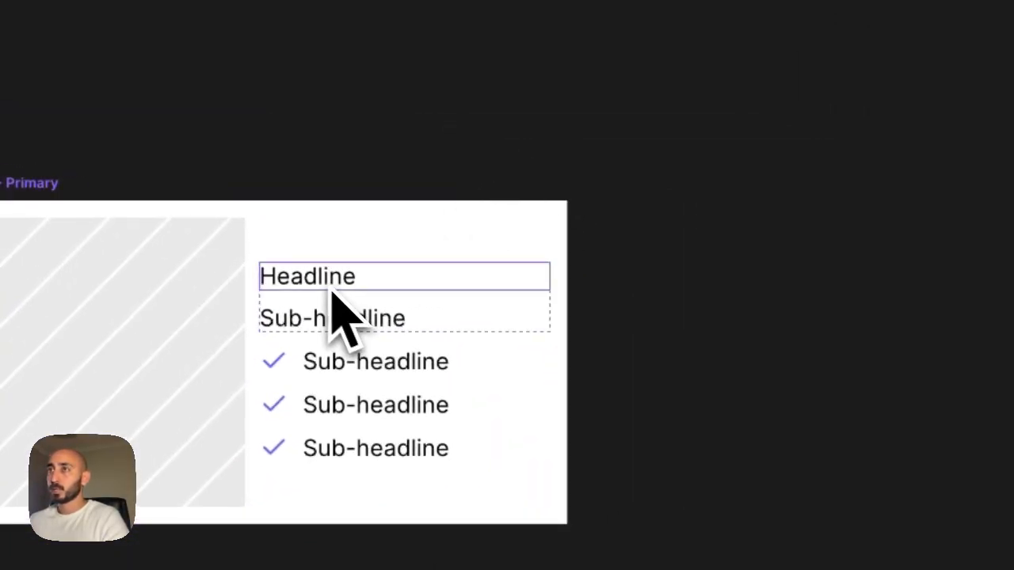
click(384, 366)
scroll(845, 317, down, 5)
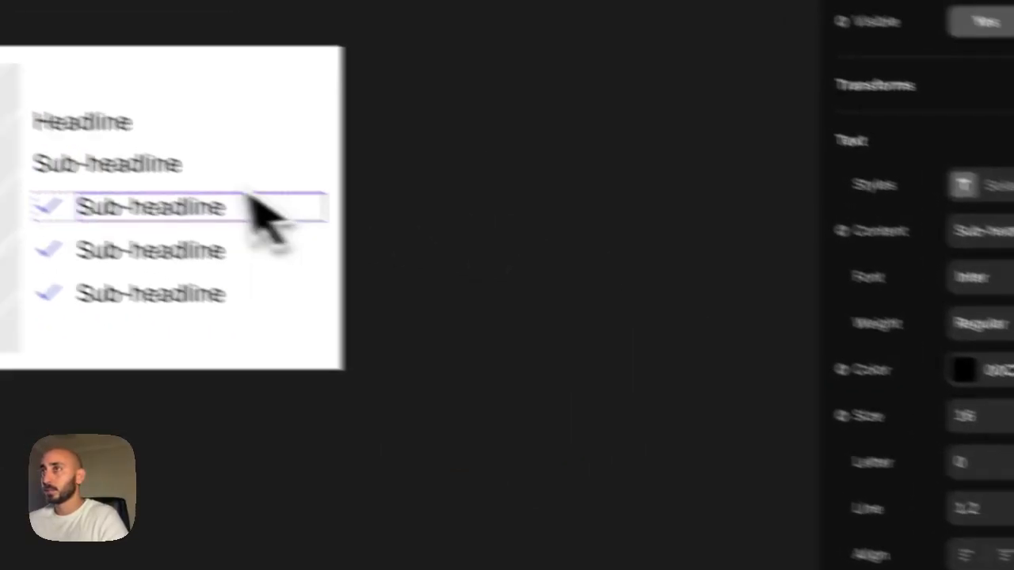
click(218, 167)
scroll(994, 475, down, 5)
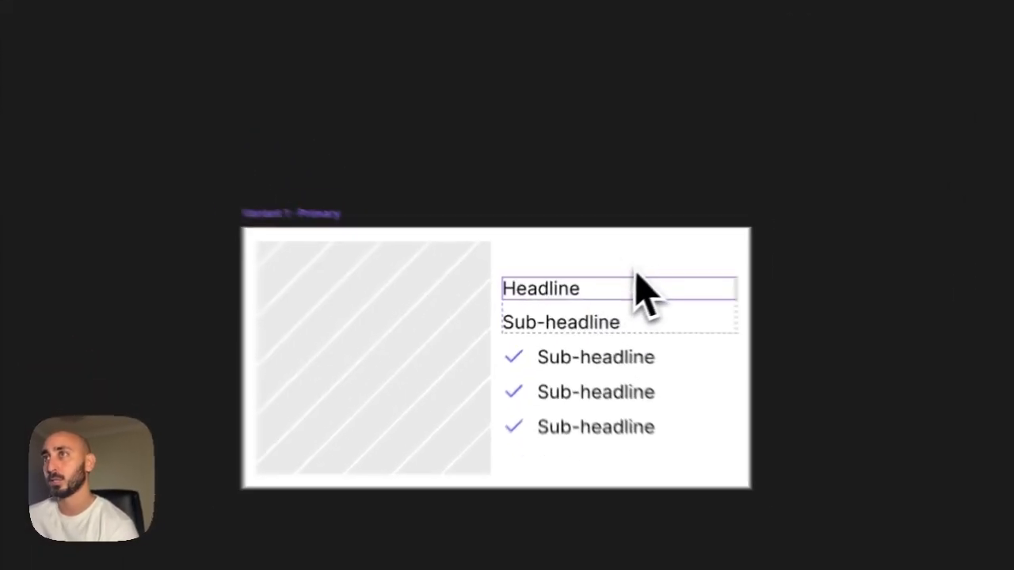
- Reduce the gap between the headline and sub-headline in the Headline Stack to 4
click(594, 290)
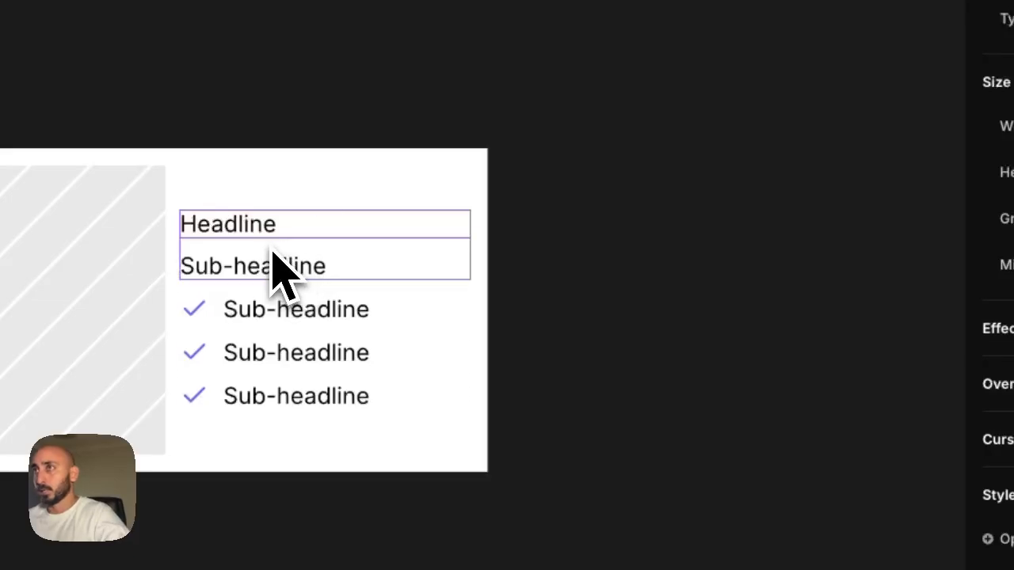
click(272, 249)
double_click(904, 364)
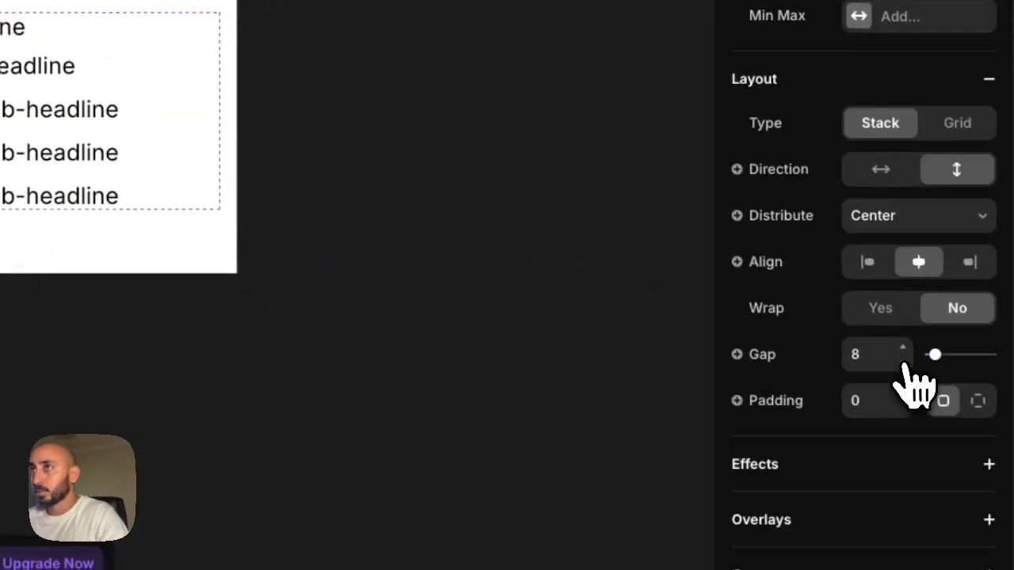
double_click(904, 365)
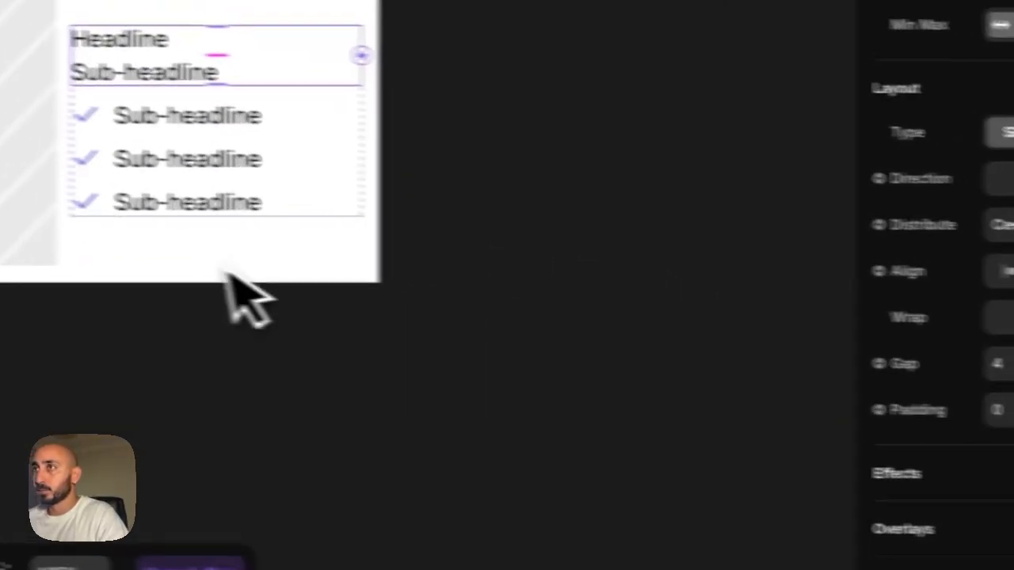
- Reduce the gap between the three benefit rows and widen the Content Stack's gap between the headlines and the benefits
click(83, 225)
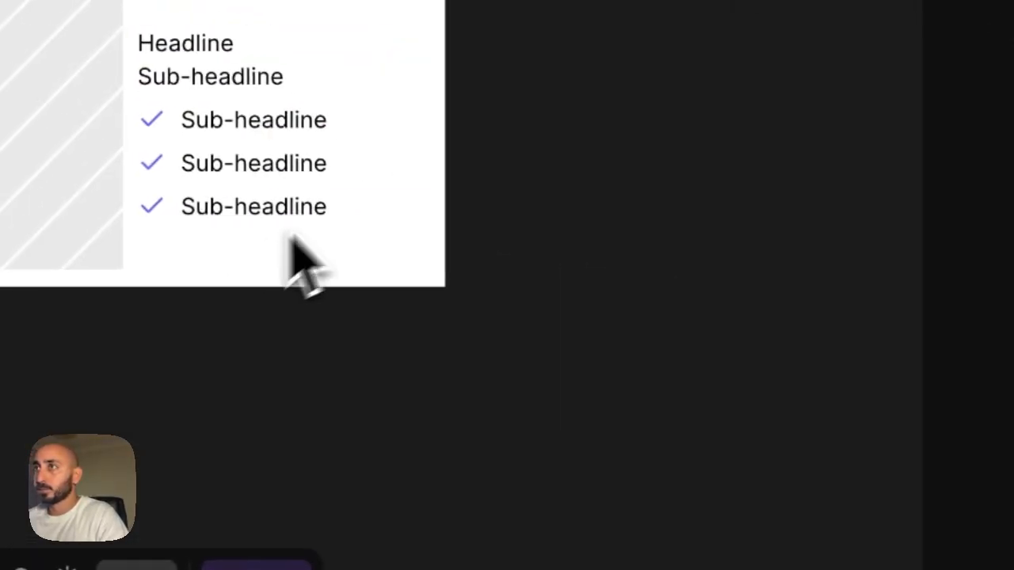
click(138, 183)
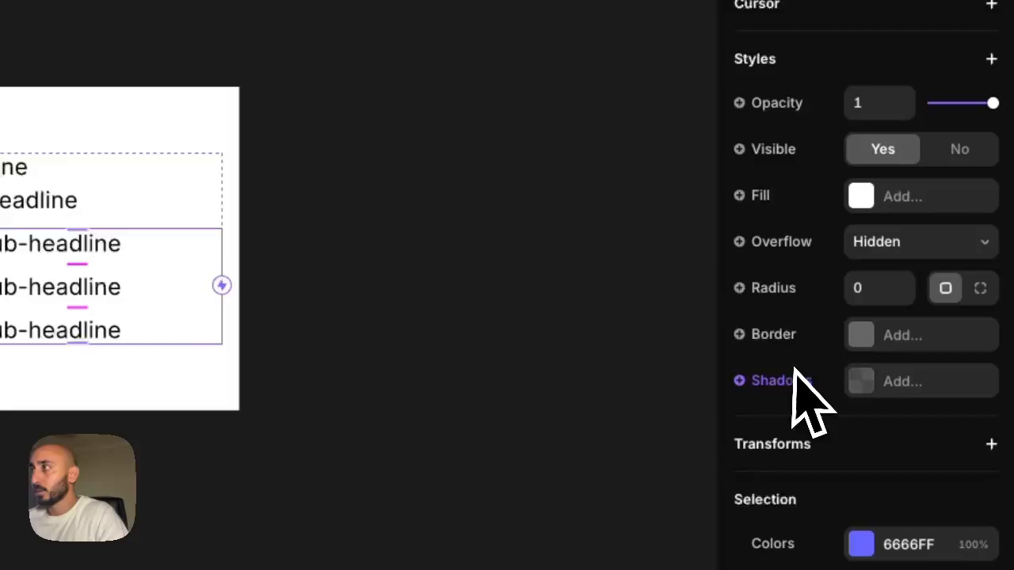
scroll(816, 412, up, 5)
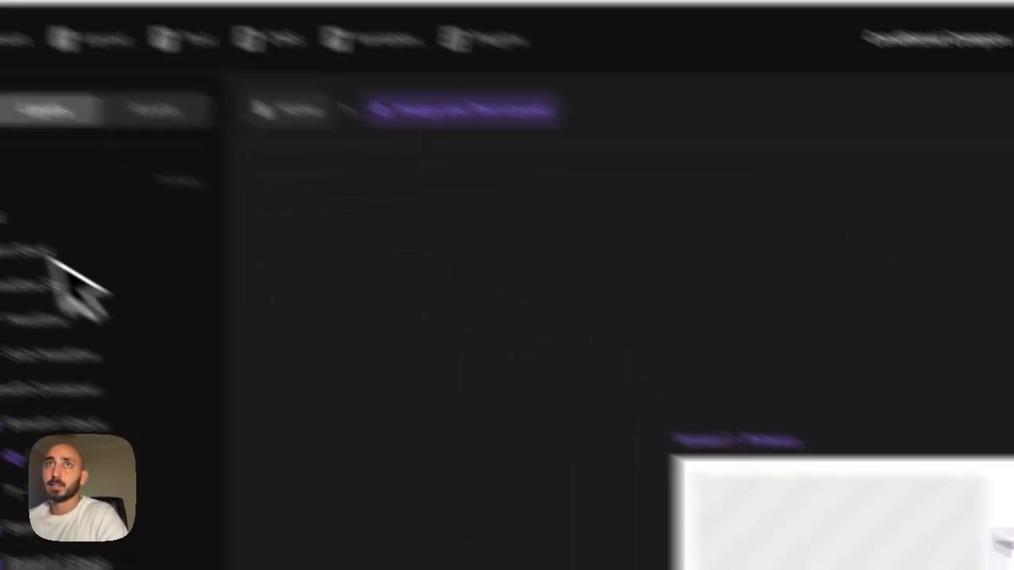
click(165, 318)
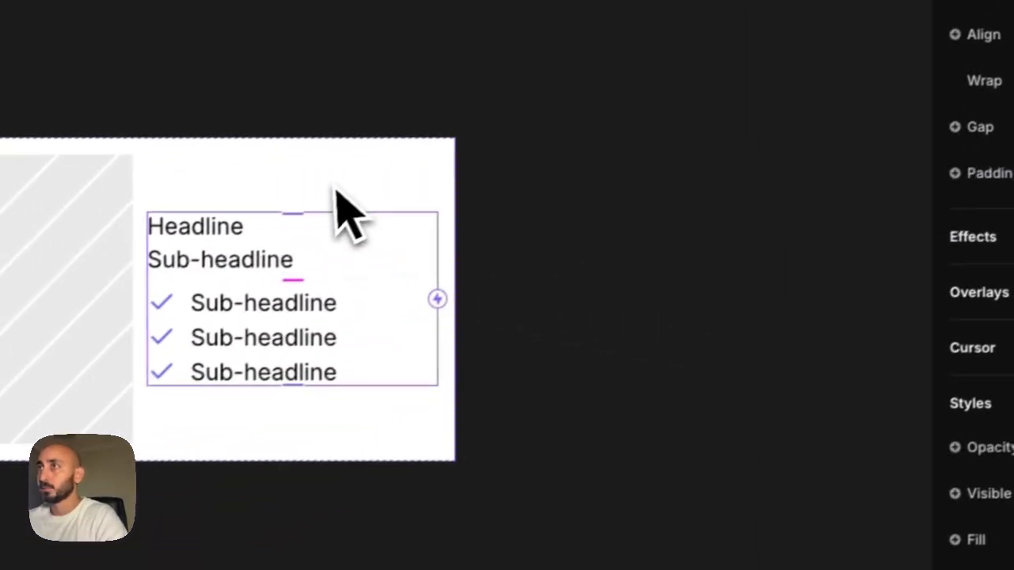
key(Escape)
- Set the font size of the sub-headline to 18 px and of the headline to 24 px
click(249, 312)
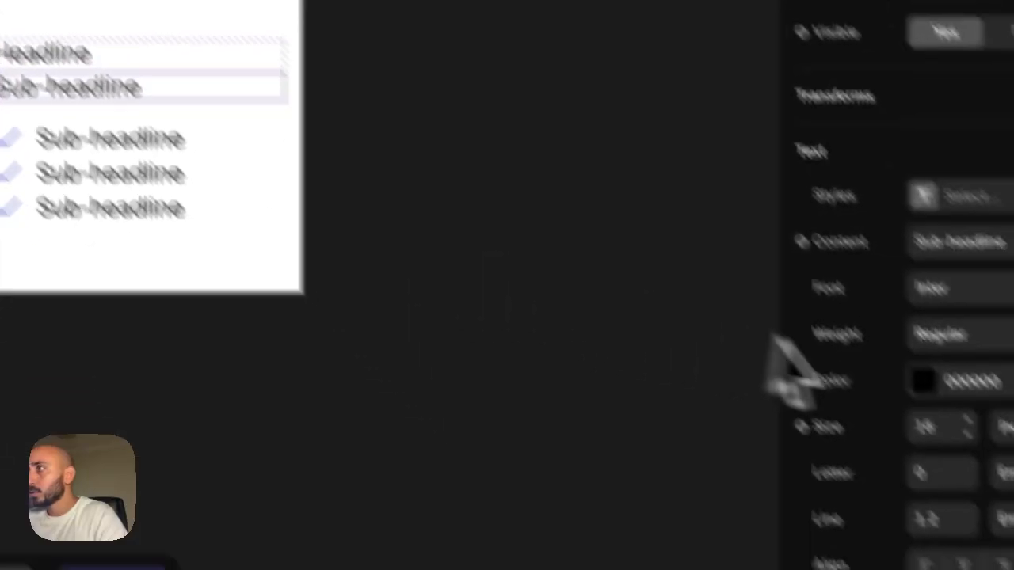
drag(912, 366, 905, 357)
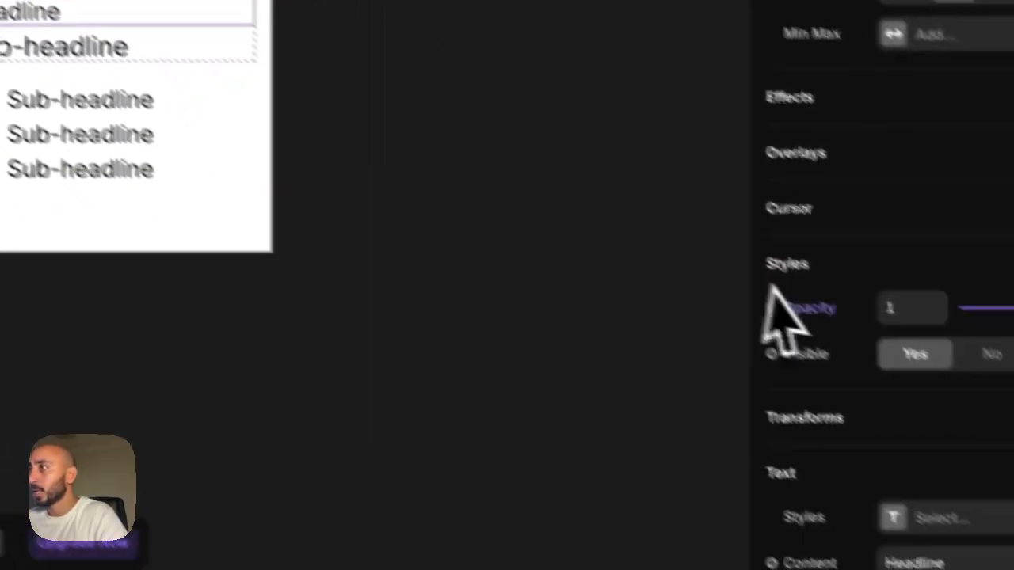
scroll(781, 317, down, 5)
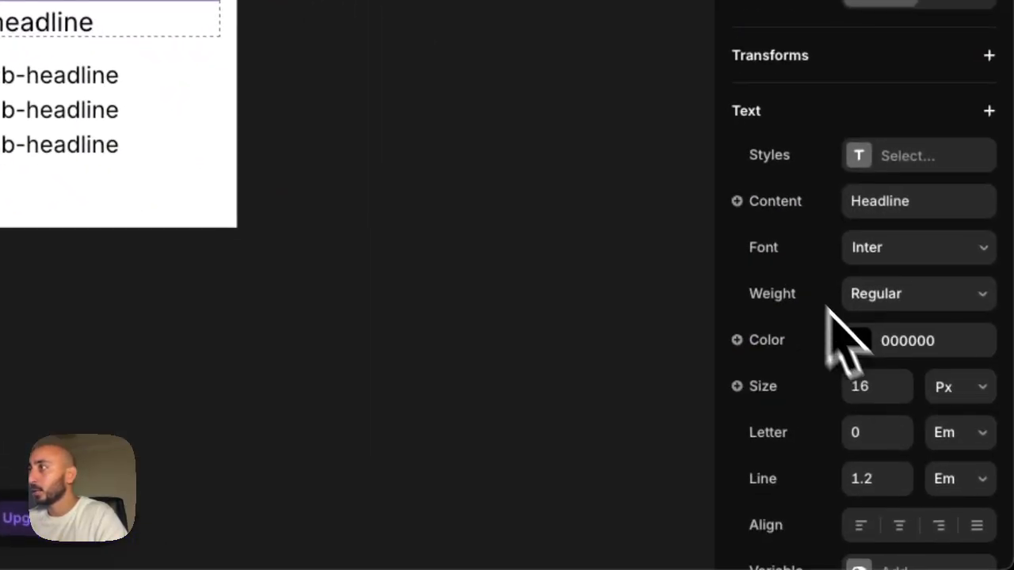
double_click(879, 387)
text(24)
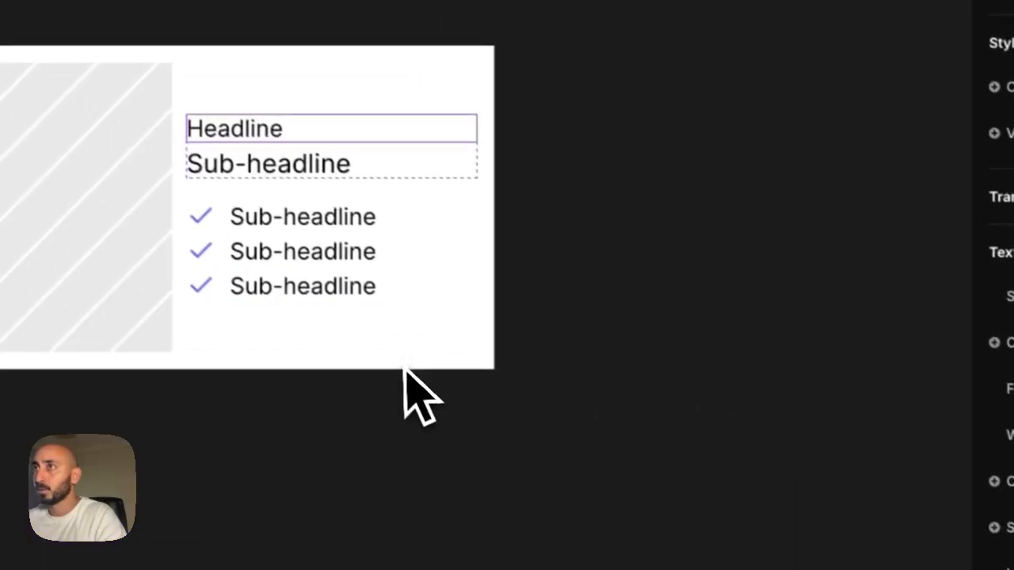
click(151, 231)
click(274, 143)
click(268, 171)
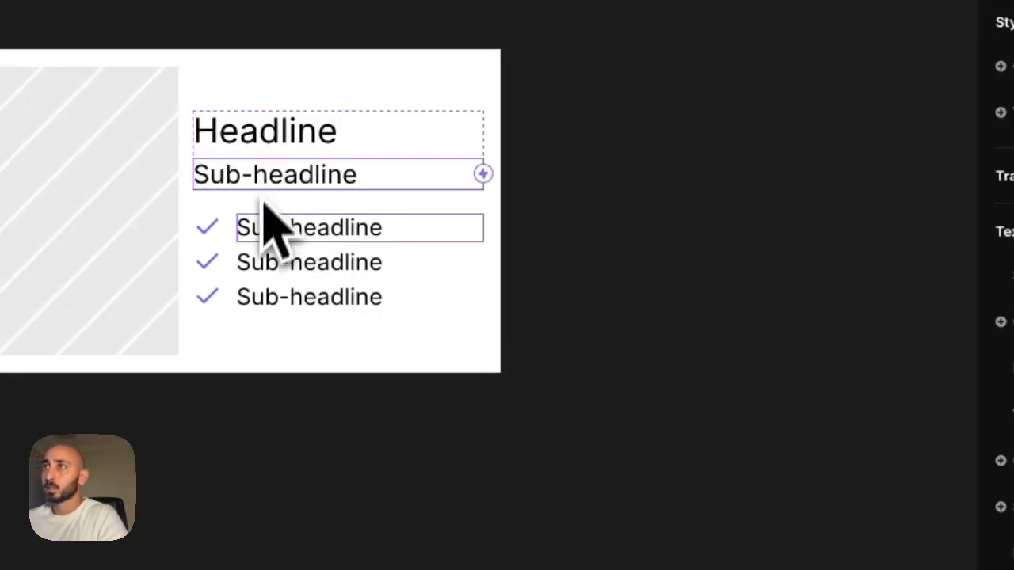
- Create a plain text variable for the headline's content
click(277, 151)
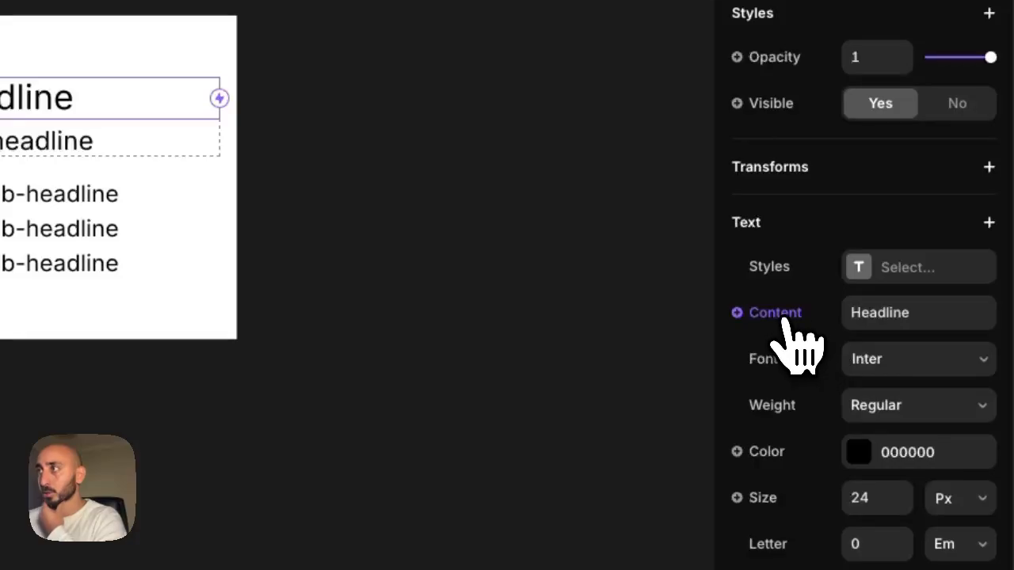
click(784, 318)
mouse_move(788, 360)
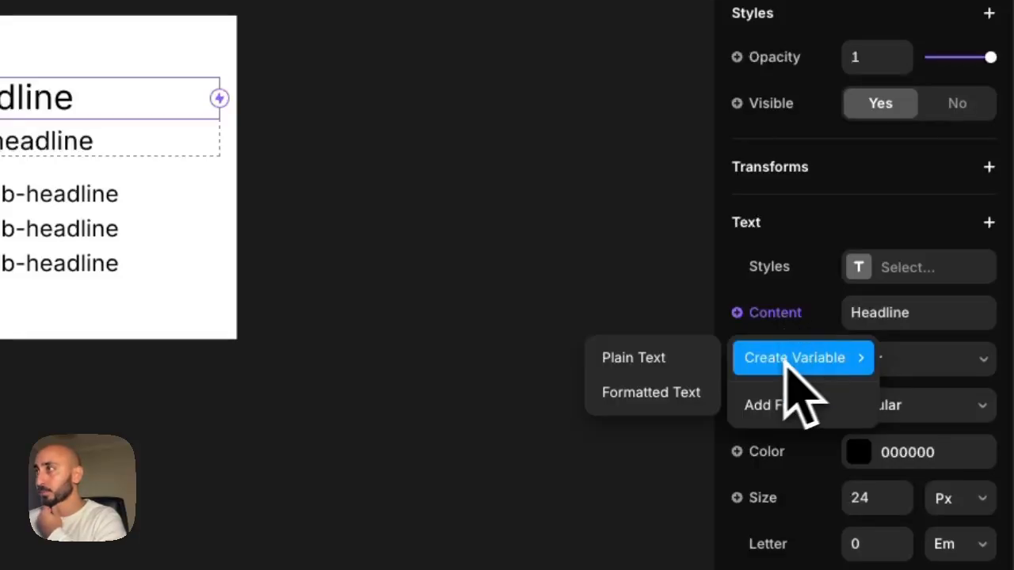
click(658, 360)
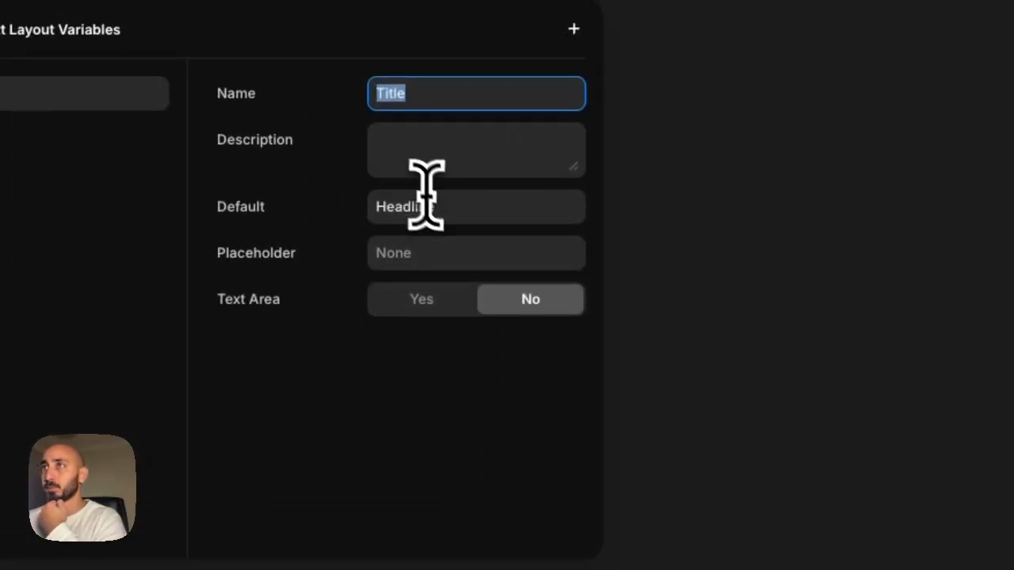
double_click(436, 207)
click(33, 237)
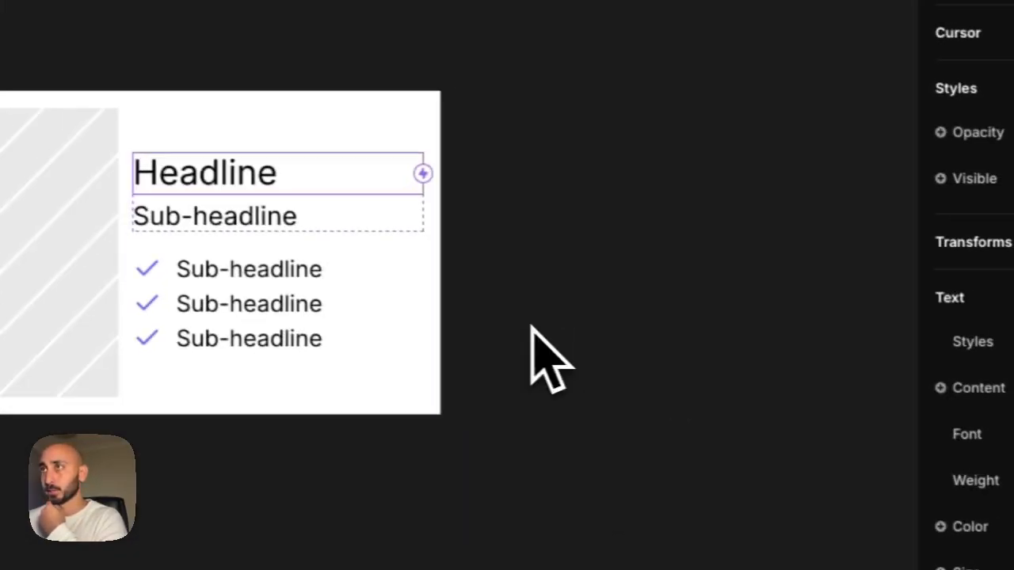
- Create a plain text variable named "Sub-headline" for the content of the text directly below the headline
click(230, 223)
click(973, 363)
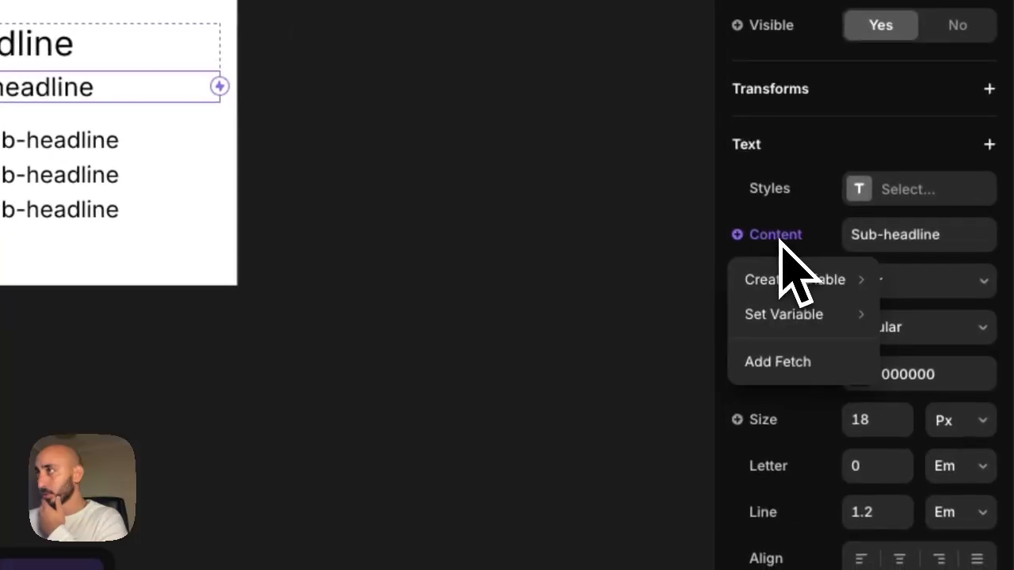
mouse_move(986, 440)
mouse_move(790, 286)
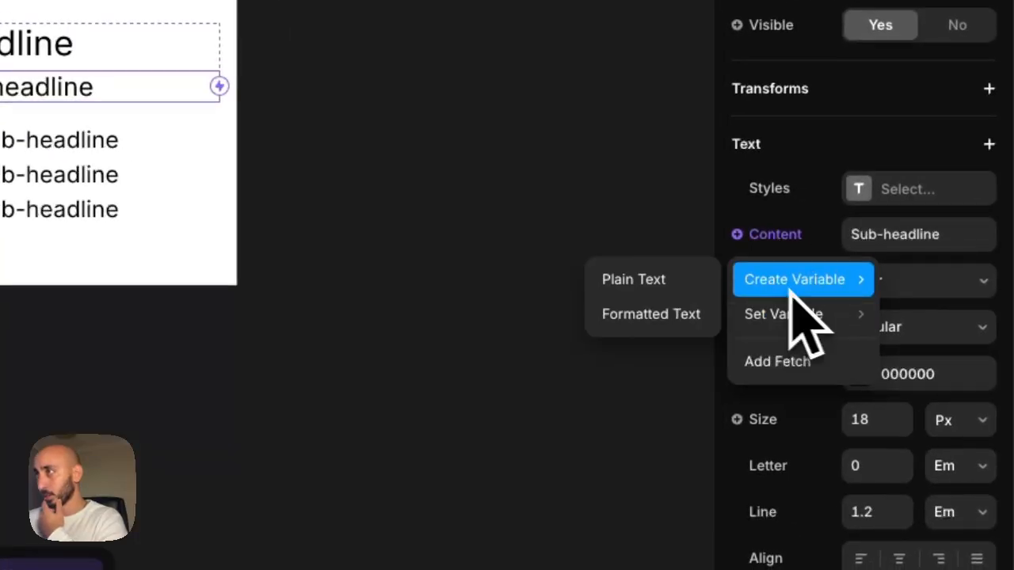
click(684, 287)
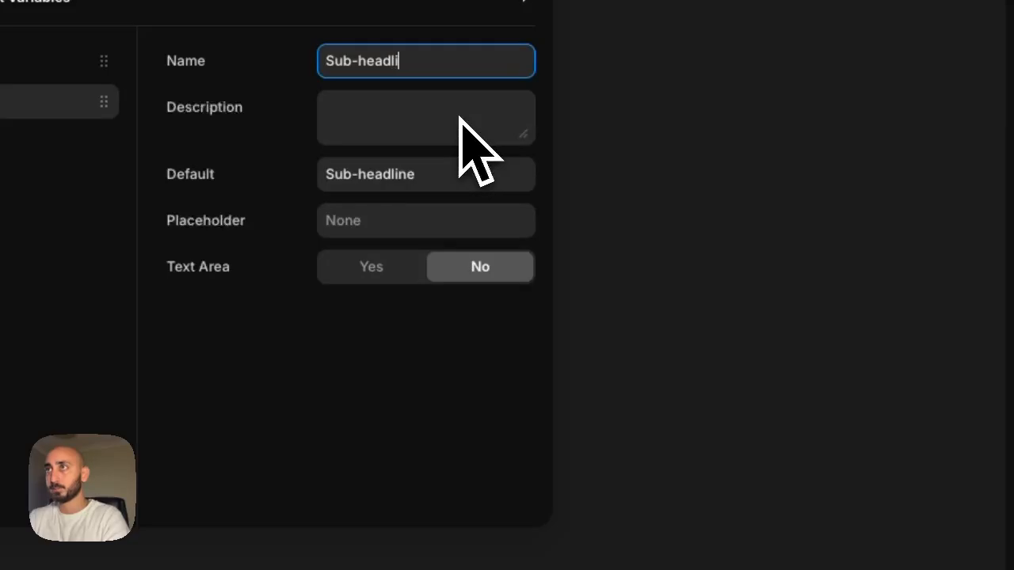
click(397, 435)
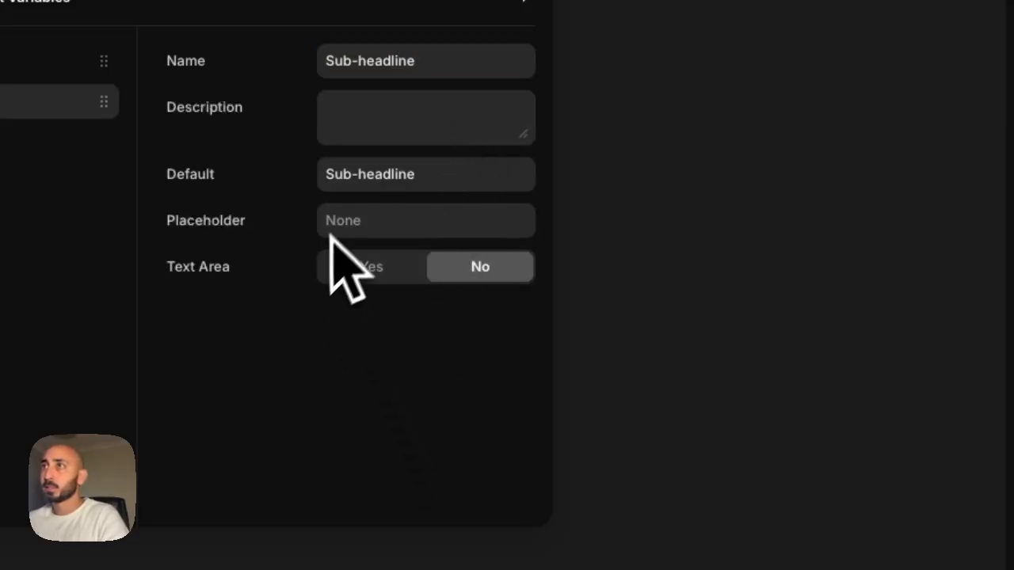
click(719, 399)
- Create a plain text variable named "Benefit text 1" for the first benefit row's text content
click(368, 332)
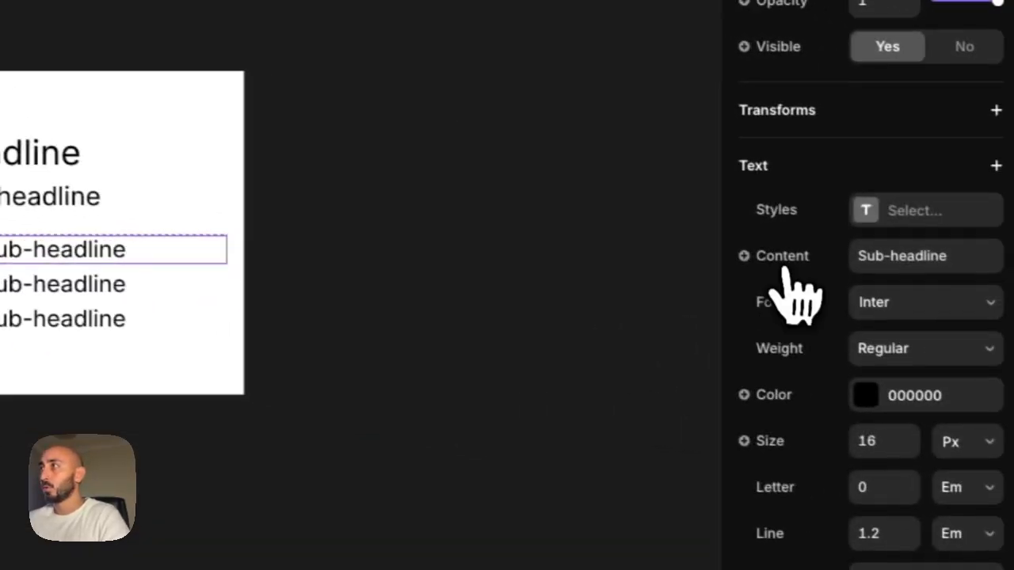
click(779, 256)
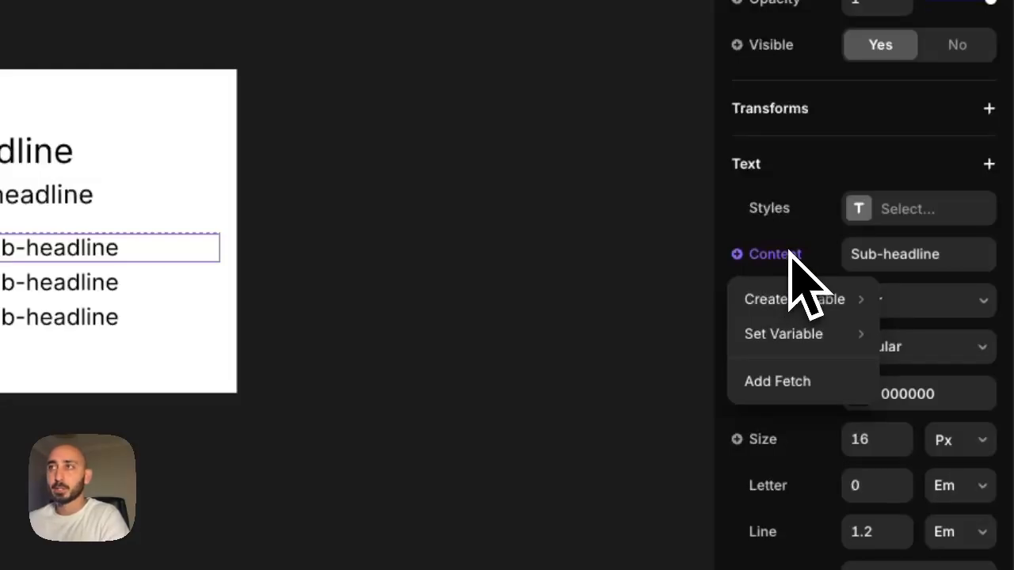
mouse_move(801, 294)
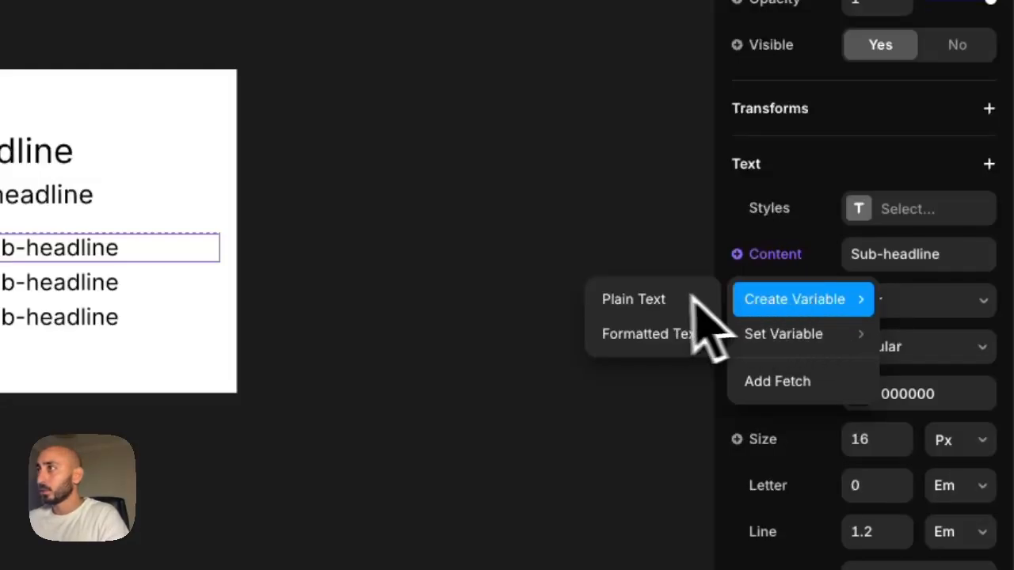
click(662, 297)
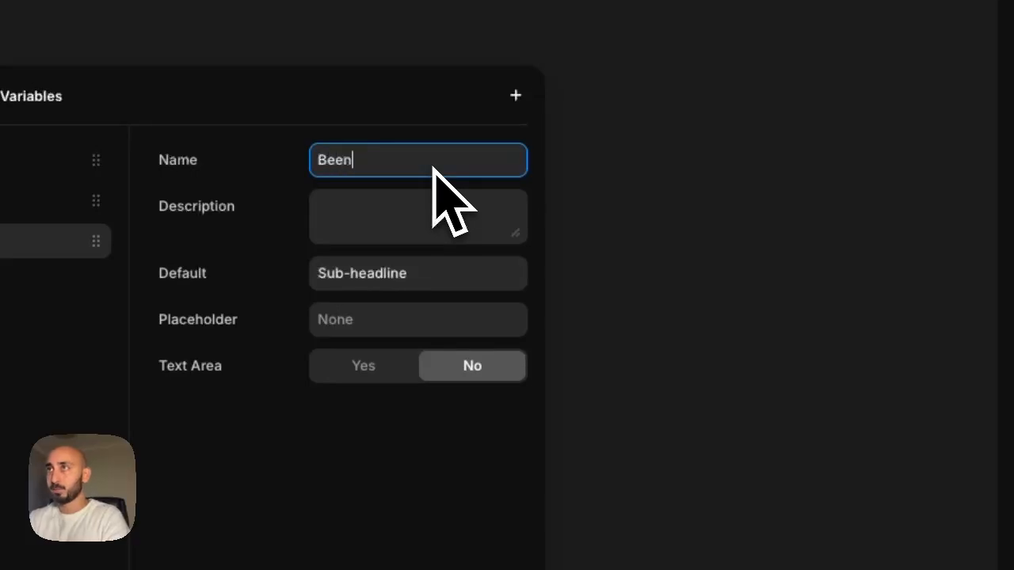
text(Bene)
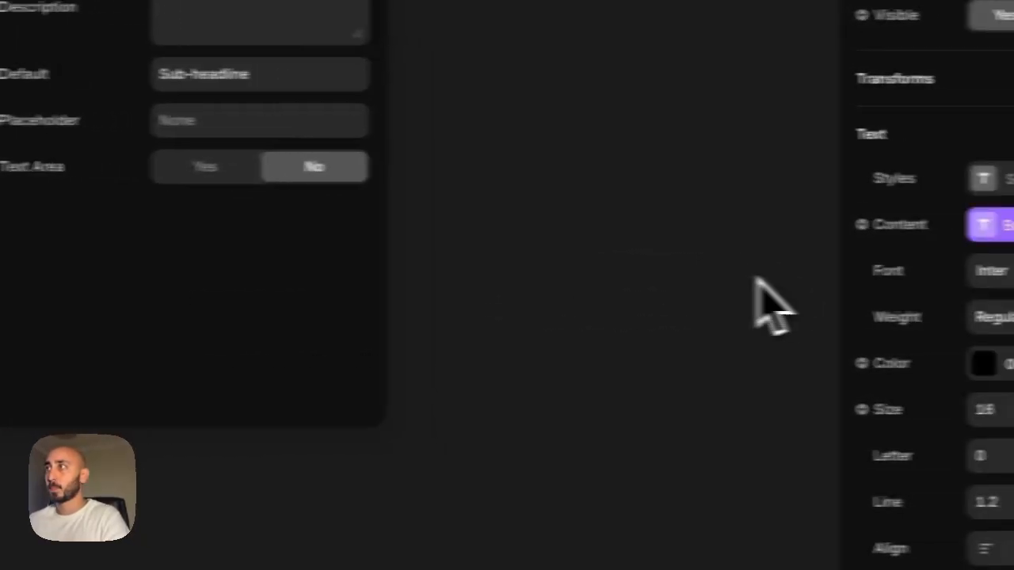
click(837, 374)
- Create a plain text variable named "Benefit text 2" for the second benefit row's text content
click(179, 252)
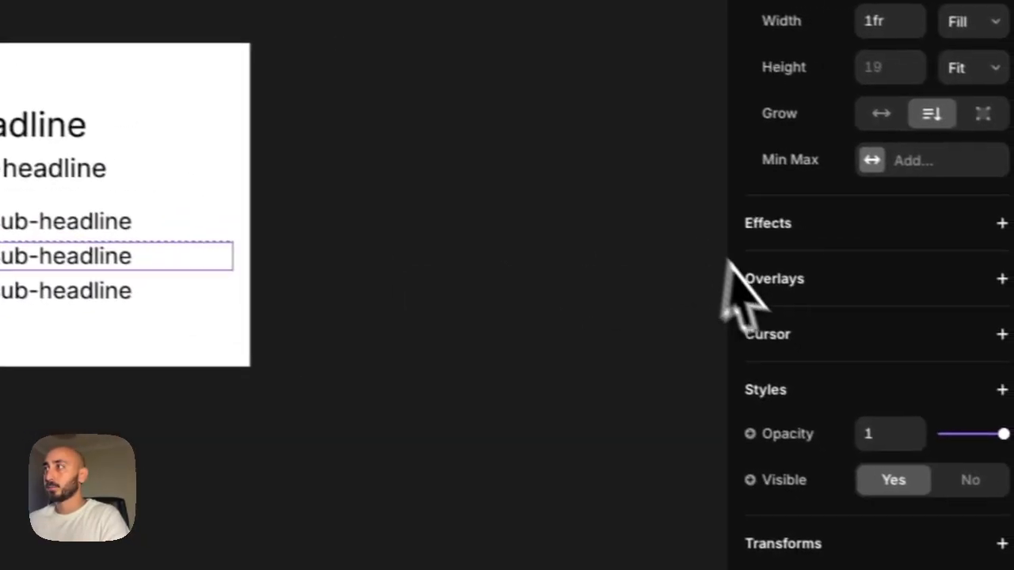
click(781, 244)
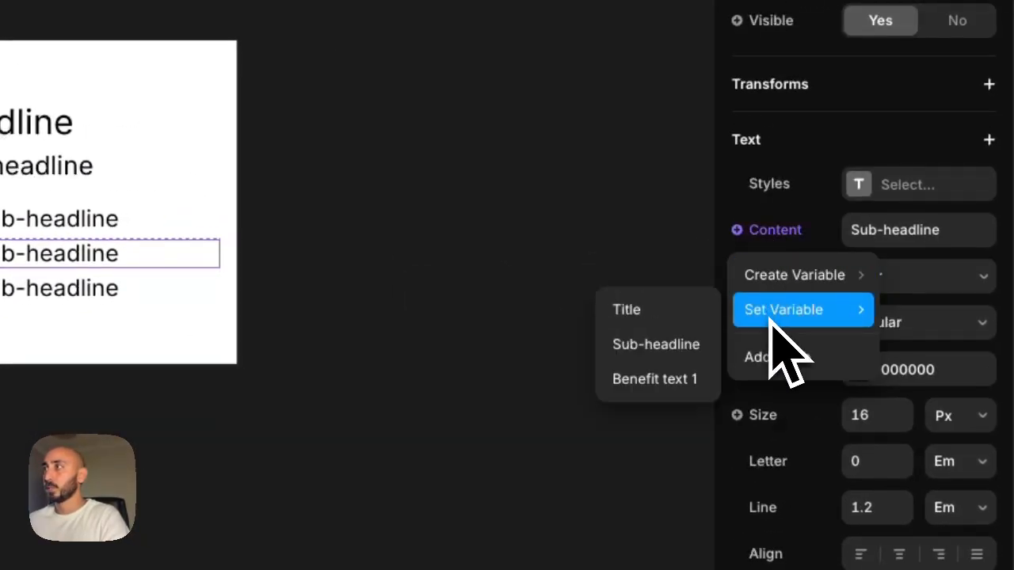
mouse_move(784, 283)
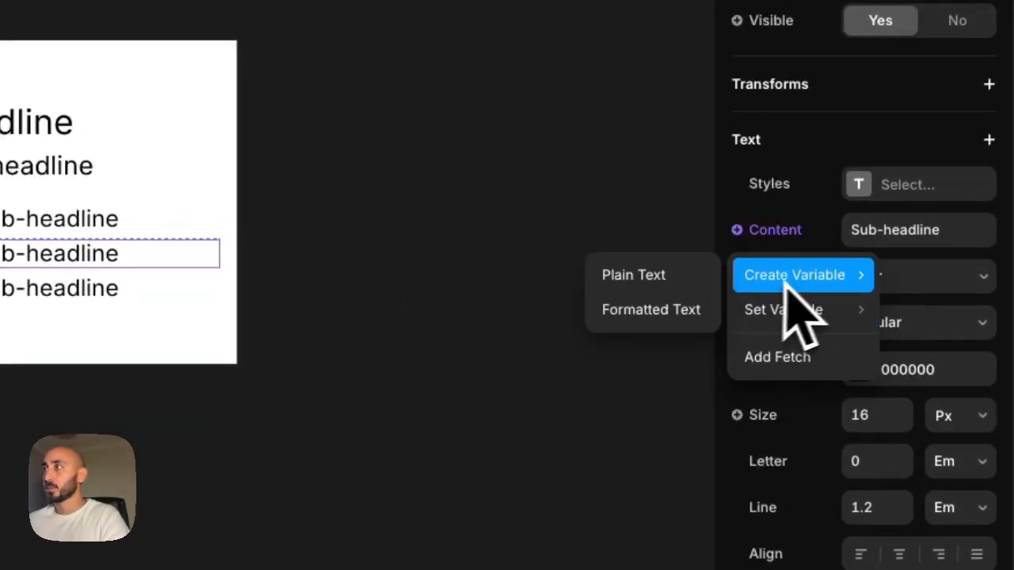
click(668, 287)
text(Been)
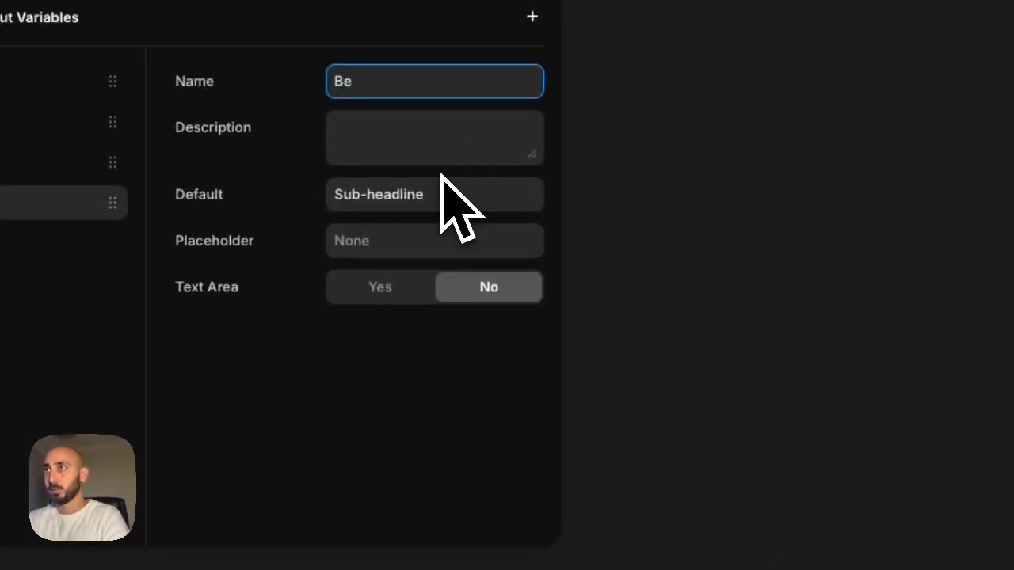
text(it tezt)
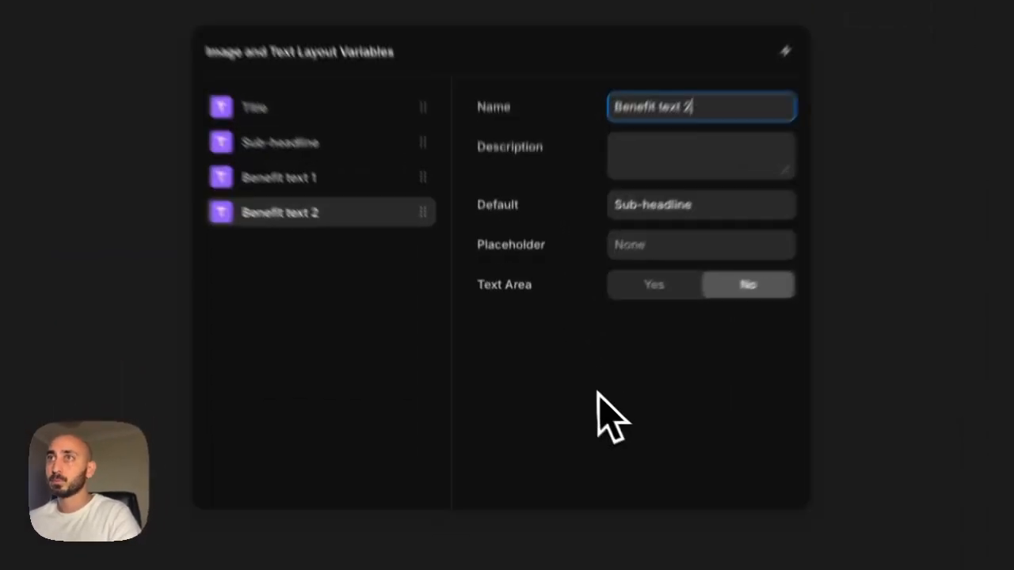
click(561, 380)
click(824, 393)
- Create a plain text variable named "Benefit text 3" for the third benefit row's text content
click(227, 269)
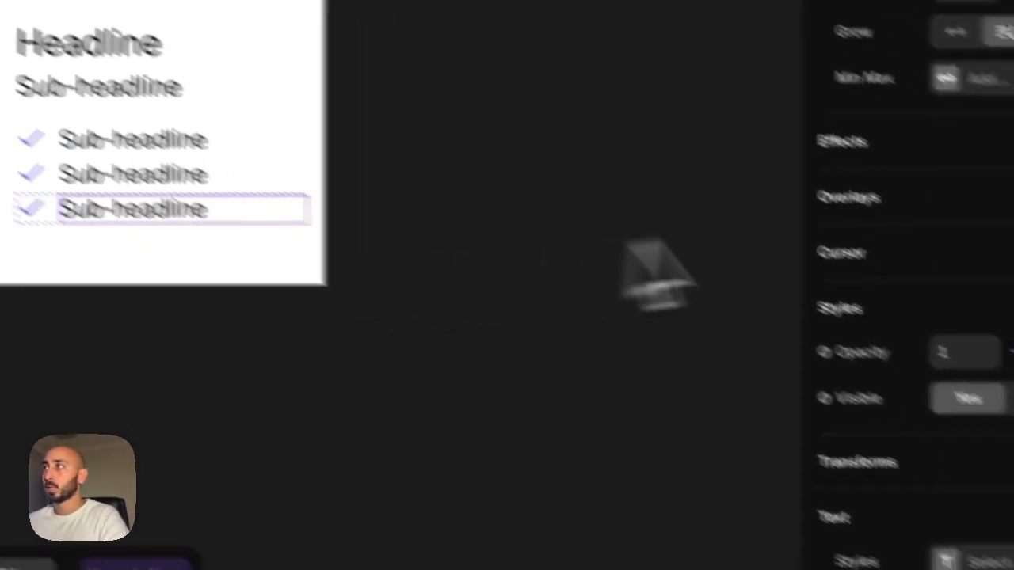
scroll(962, 127, down, 1)
click(892, 207)
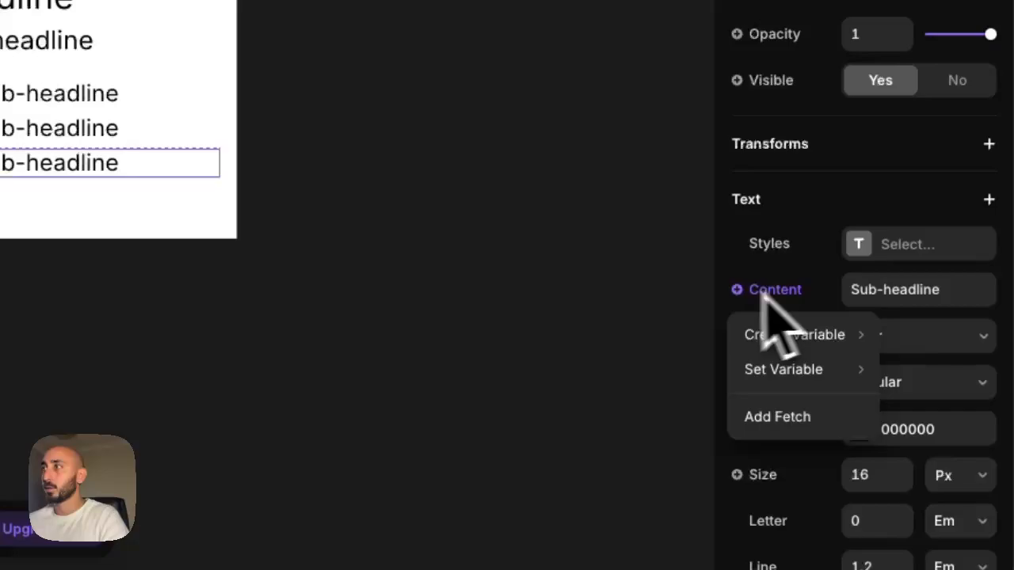
mouse_move(782, 335)
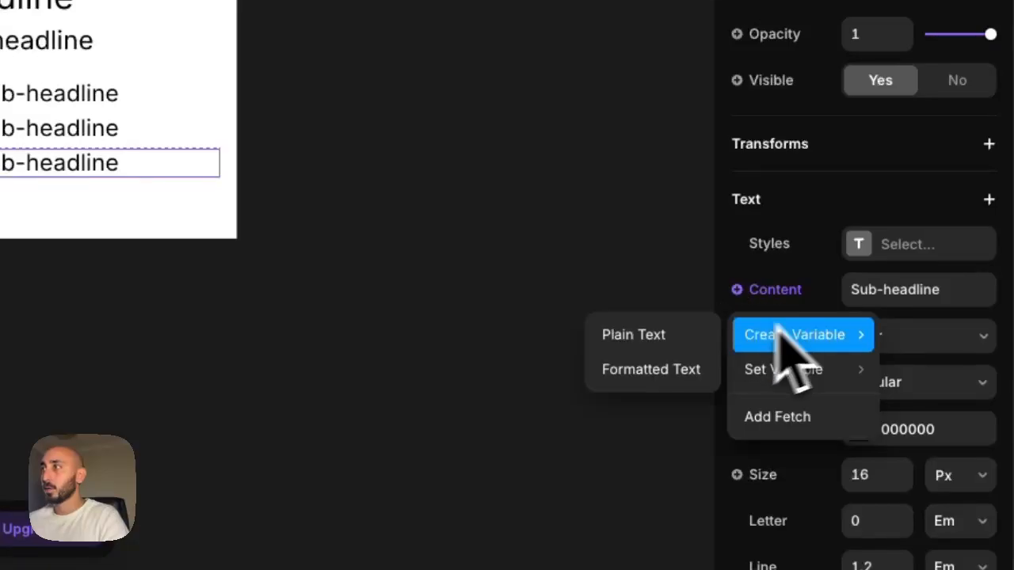
click(680, 329)
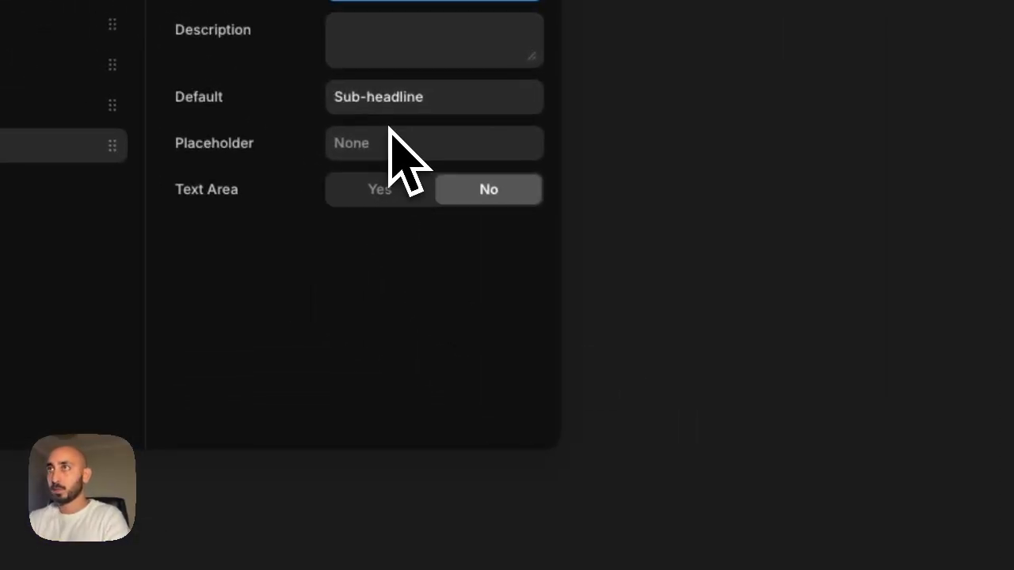
text(Benefit text 3)
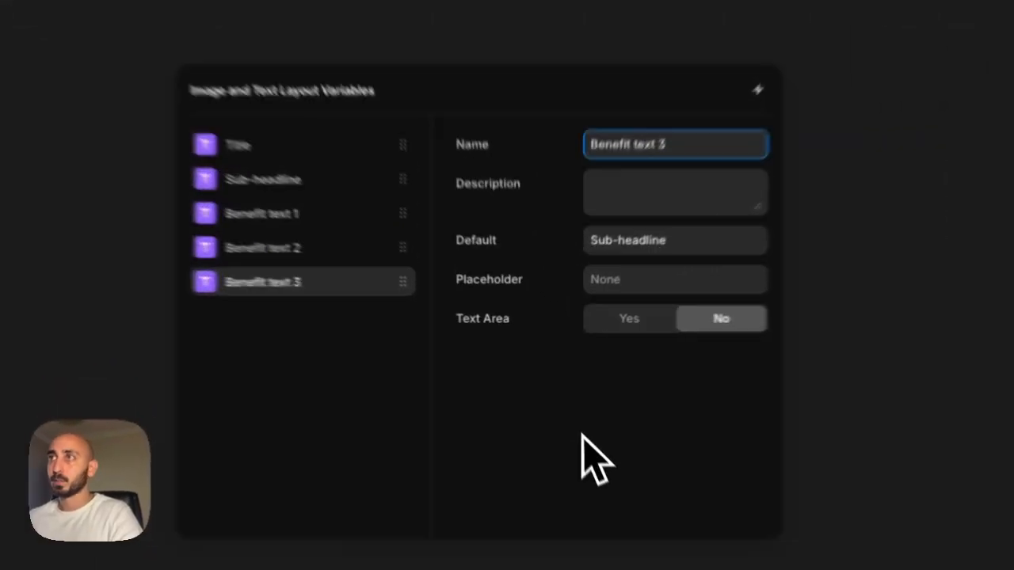
click(564, 388)
- Set the default value of the Benefit text 3 variable to "Benefit text 3"
click(608, 282)
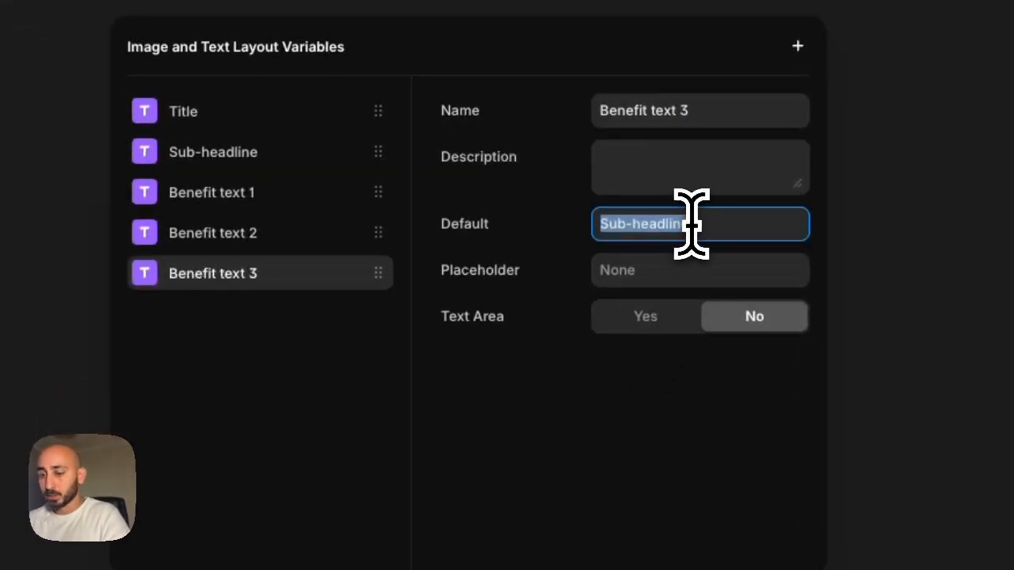
click(730, 111)
key(ctrl+c)
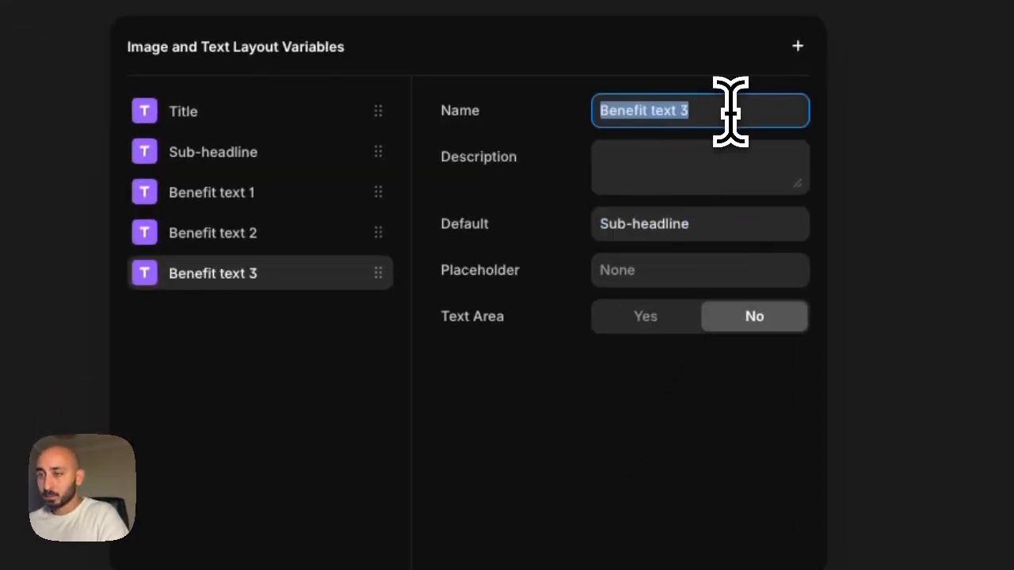
click(718, 222)
key(ctrl+v)
click(552, 433)
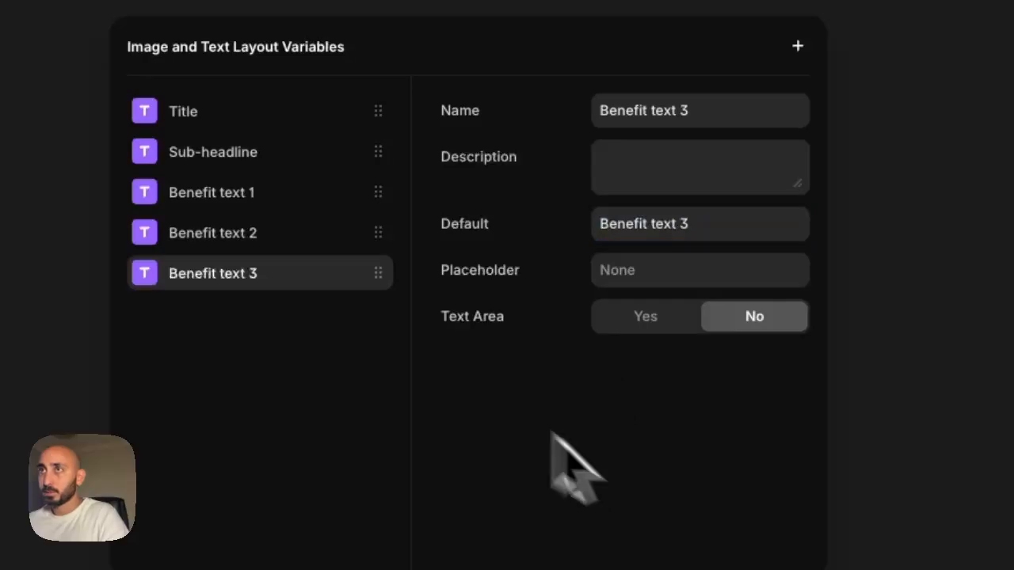
- Set the default values of the Benefit text 2 and Benefit text 1 variables to "Benefit text 3"
click(262, 233)
click(710, 225)
key(ctrl+v)
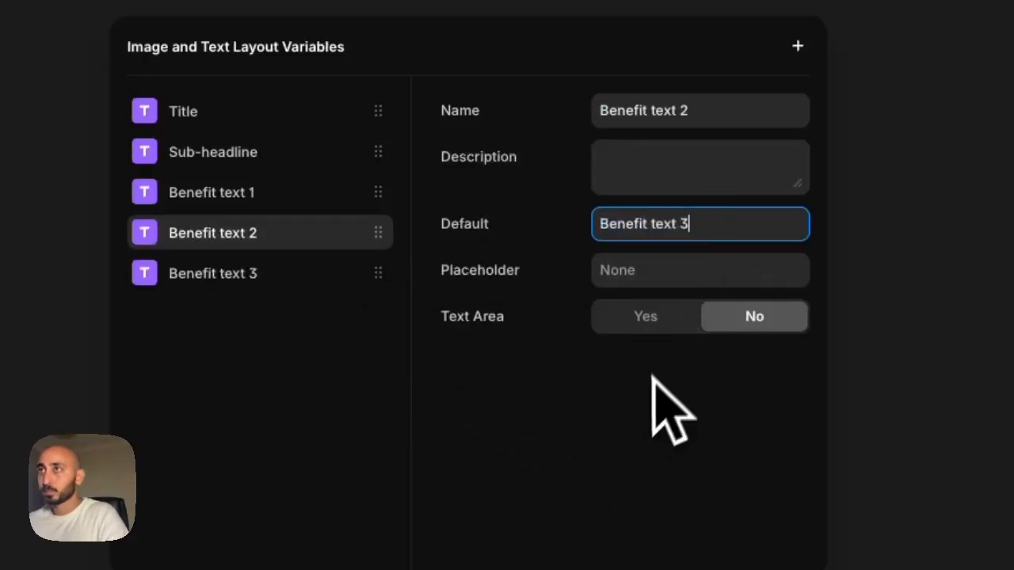
click(652, 379)
click(269, 192)
click(717, 225)
key(ctrl+v)
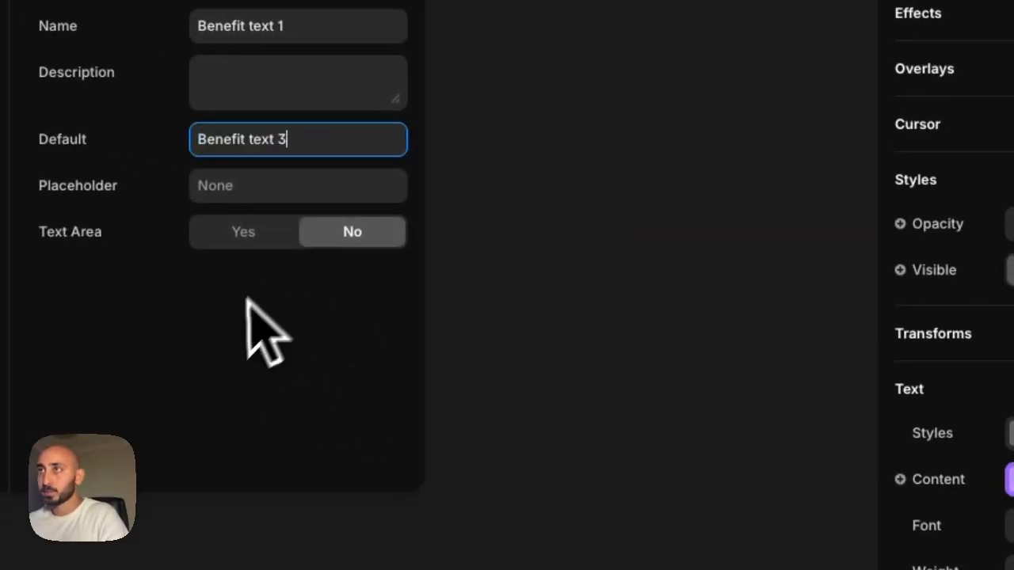
click(503, 349)
click(723, 298)
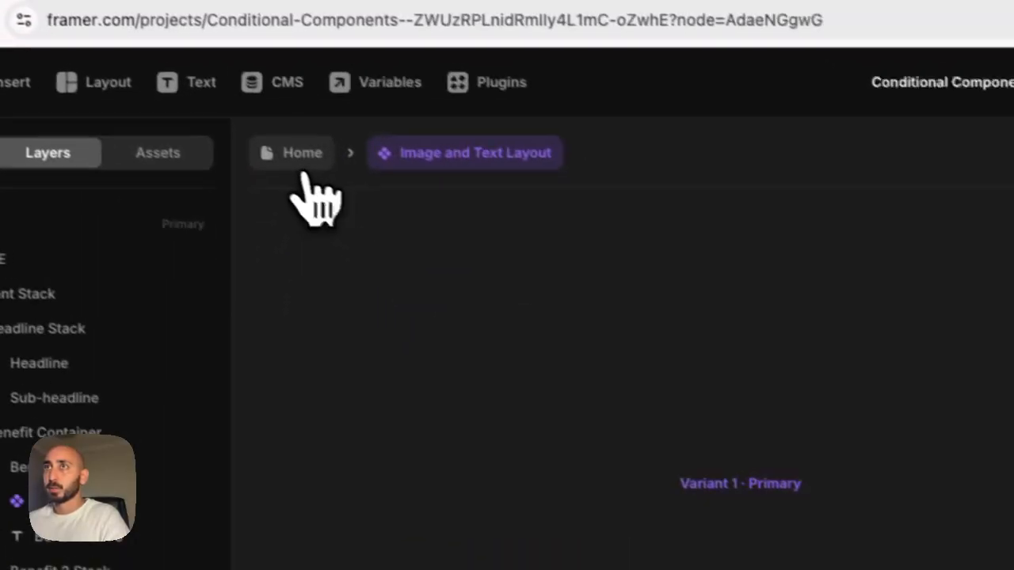
- On the Home page, set the Image and Text Layout instance's Title to "Test 1"
click(303, 162)
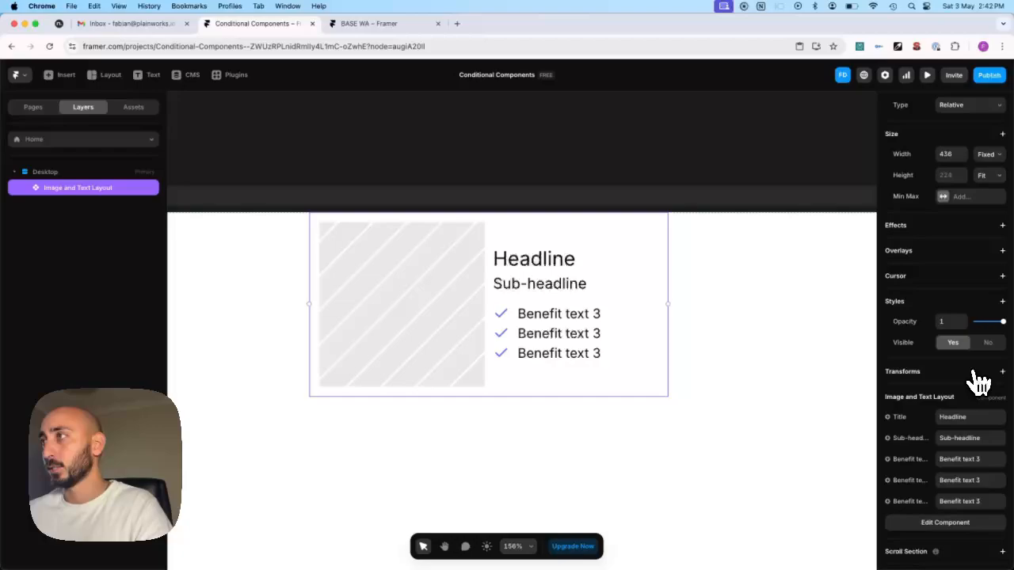
scroll(980, 383, down, 1)
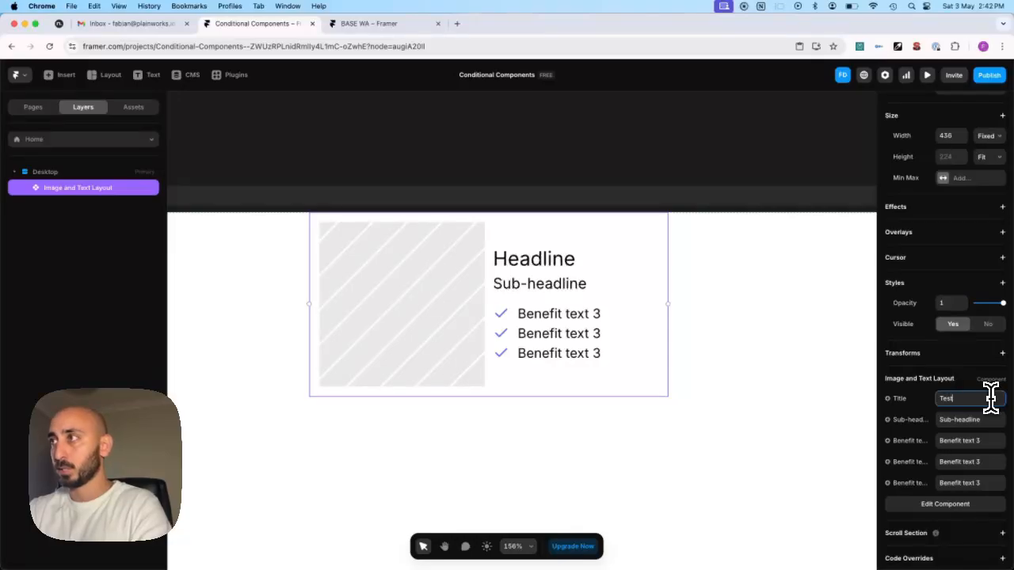
text(1)
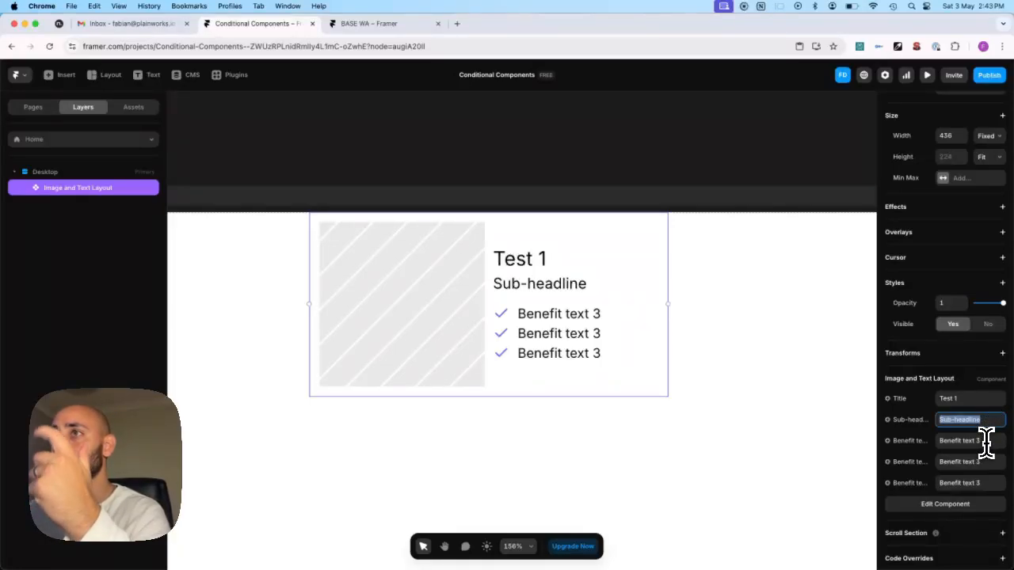
- In the component's variables, set the defaults of the first two benefit texts to "Benefit text 1" and "Benefit text 2"
double_click(555, 346)
super+click(564, 335)
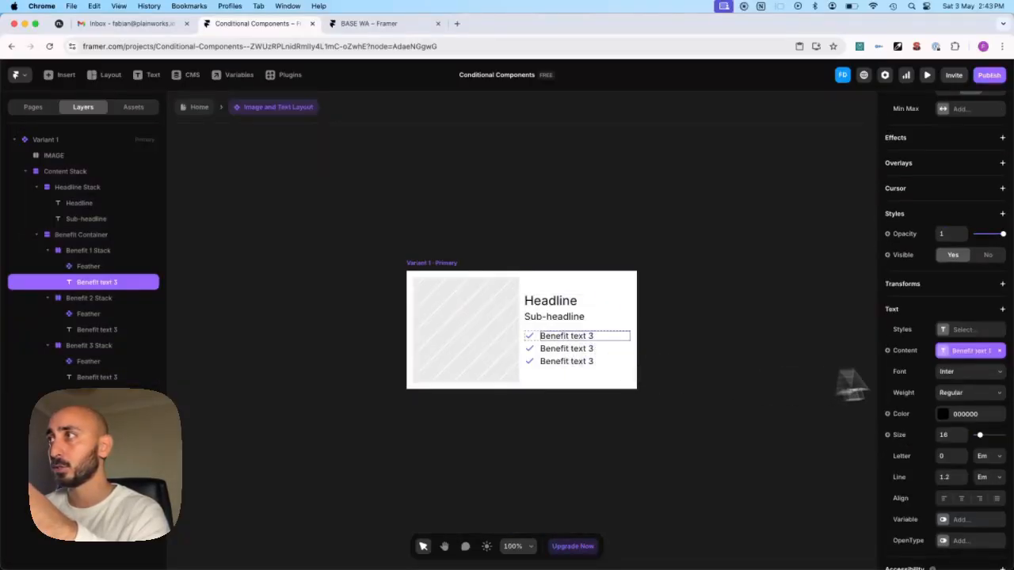
click(943, 354)
click(628, 283)
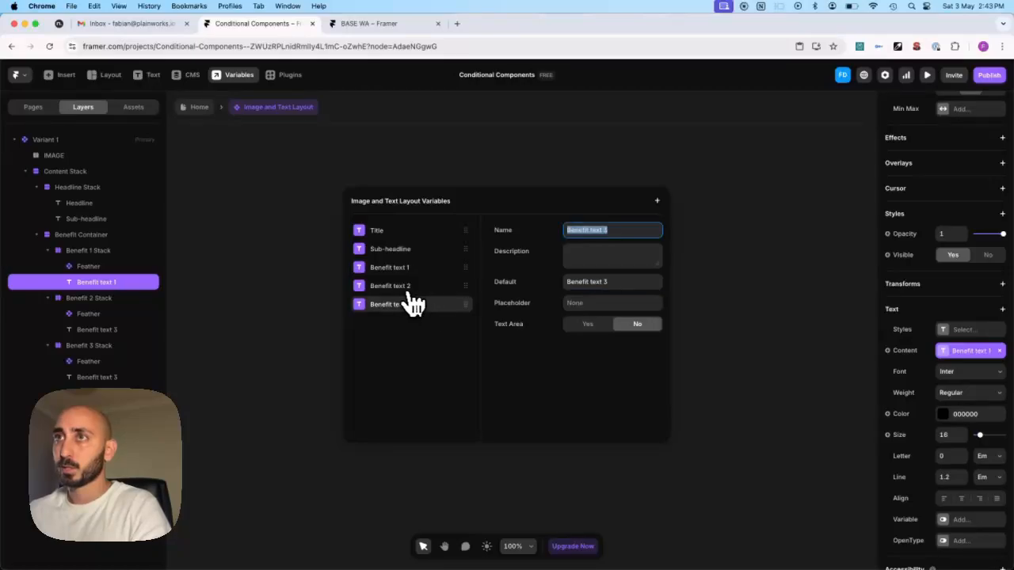
click(405, 287)
click(630, 283)
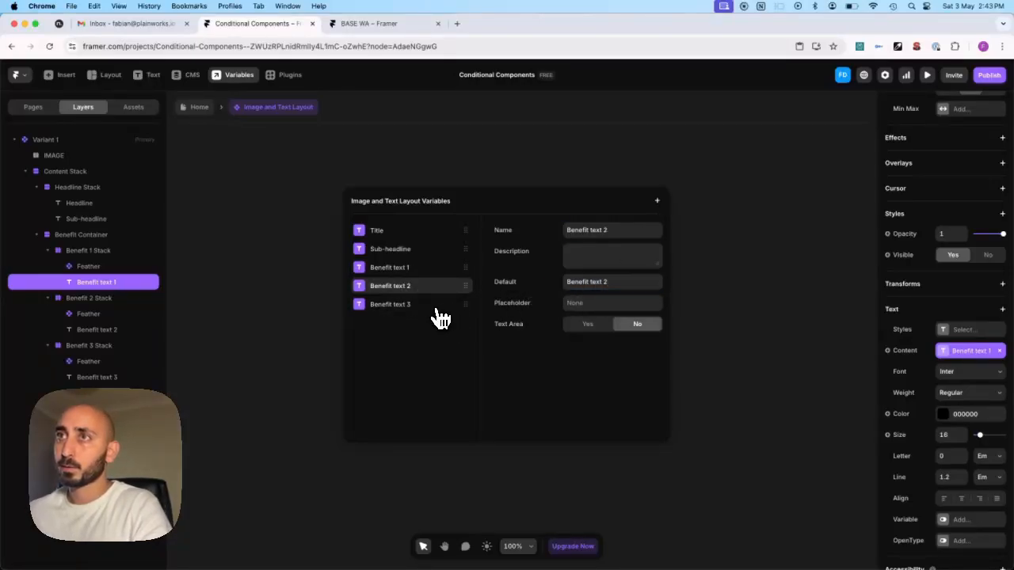
click(441, 314)
click(608, 282)
click(727, 420)
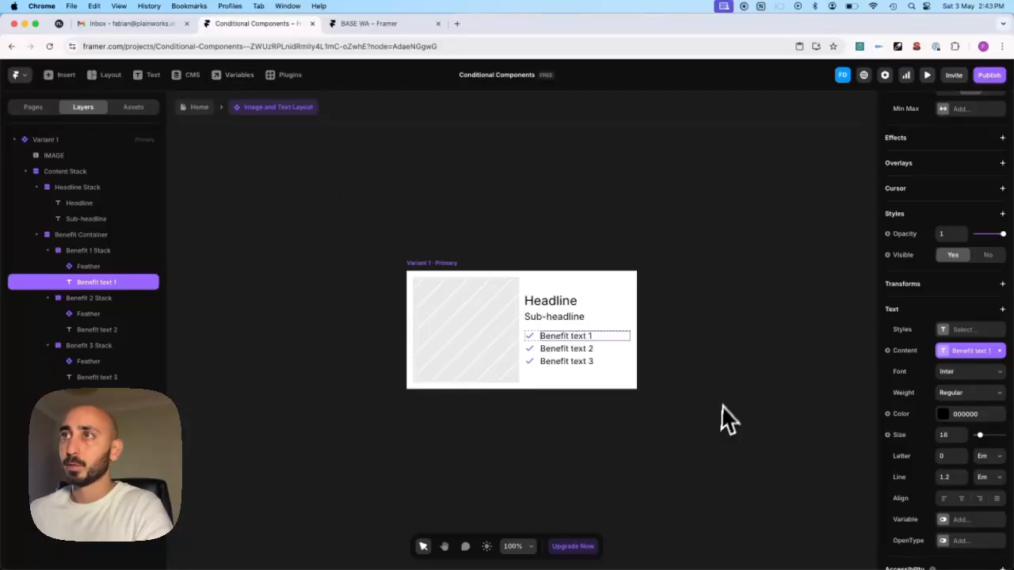
- Make the Benefit 3 Stack's visibility depend on the Benefit text 3 variable with the condition Is Set
click(602, 513)
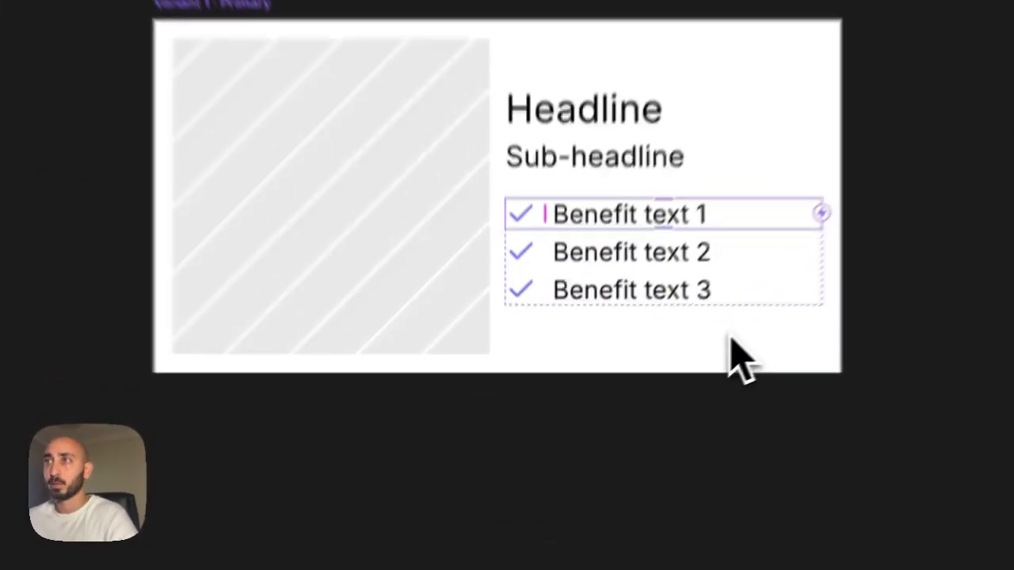
click(633, 397)
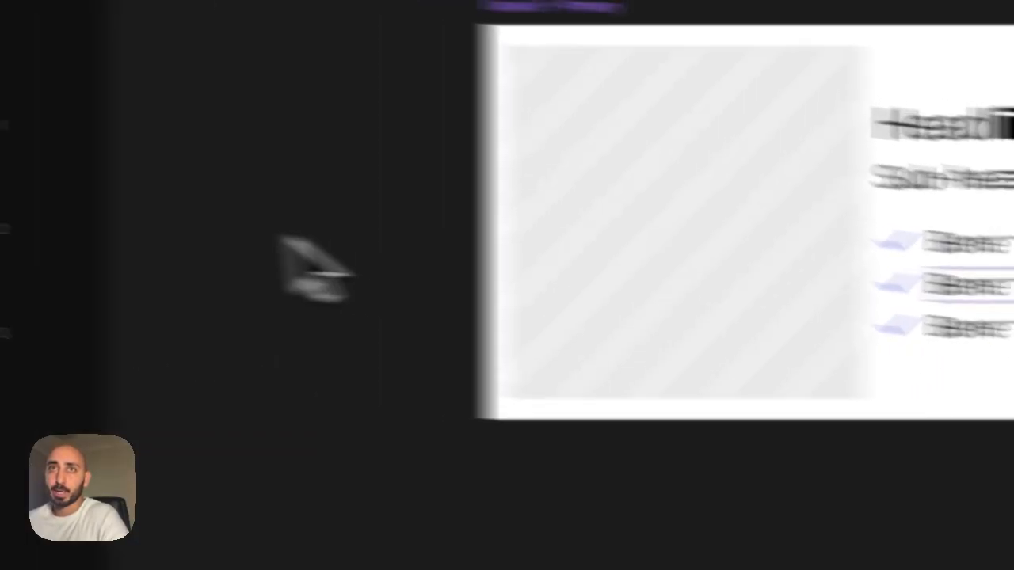
click(170, 289)
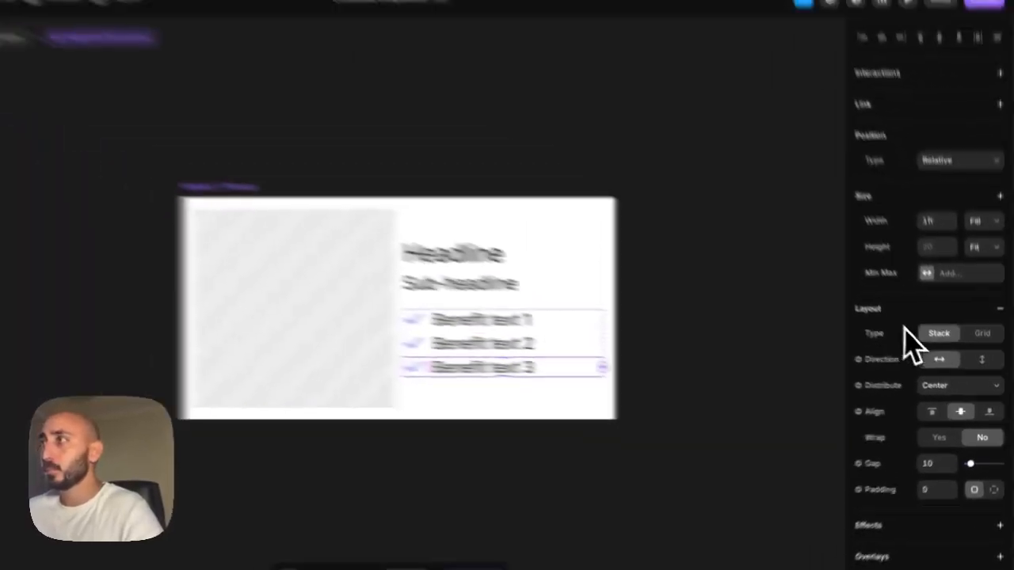
scroll(954, 377, down, 4)
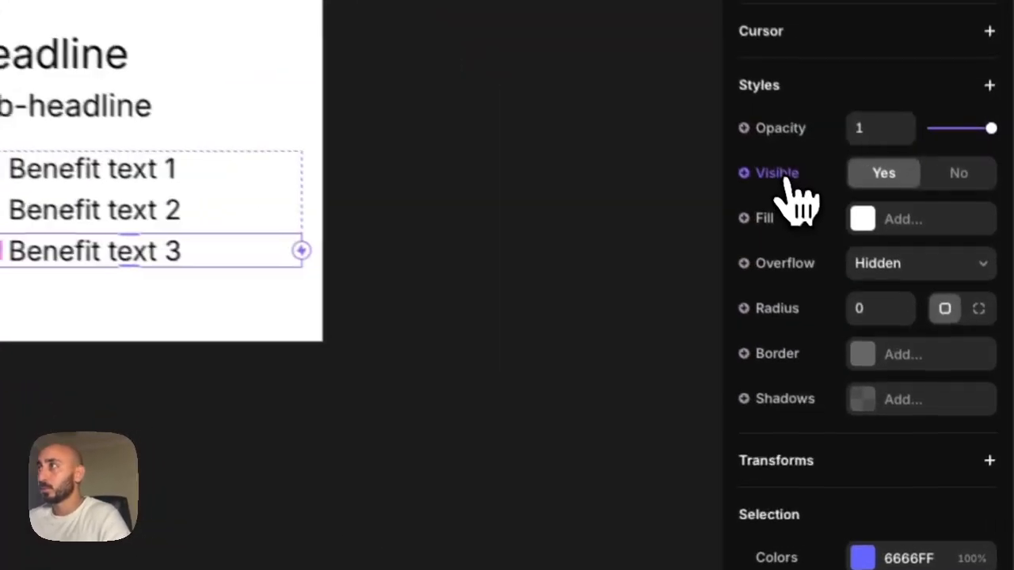
click(907, 340)
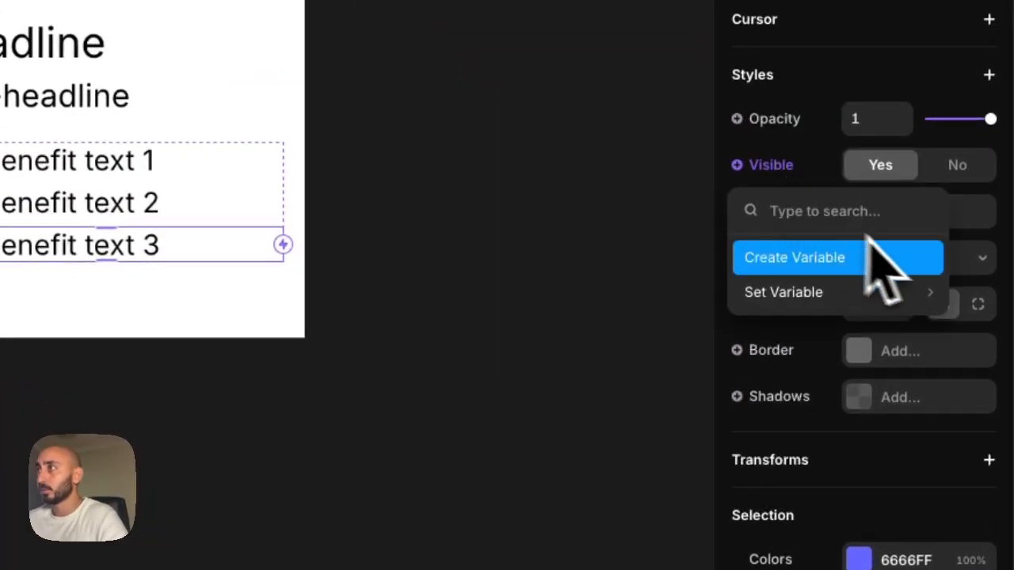
mouse_move(890, 289)
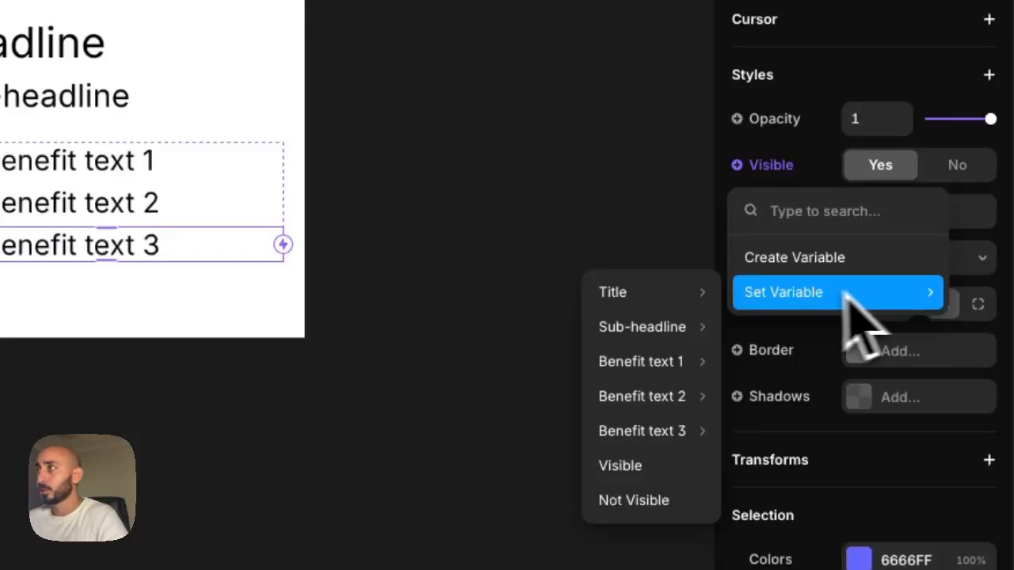
mouse_move(647, 432)
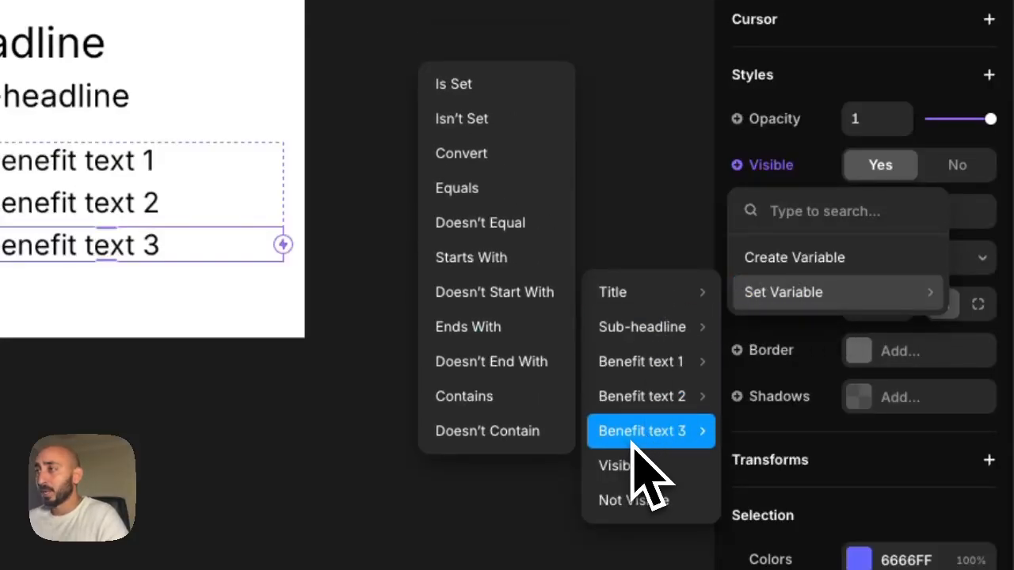
click(494, 92)
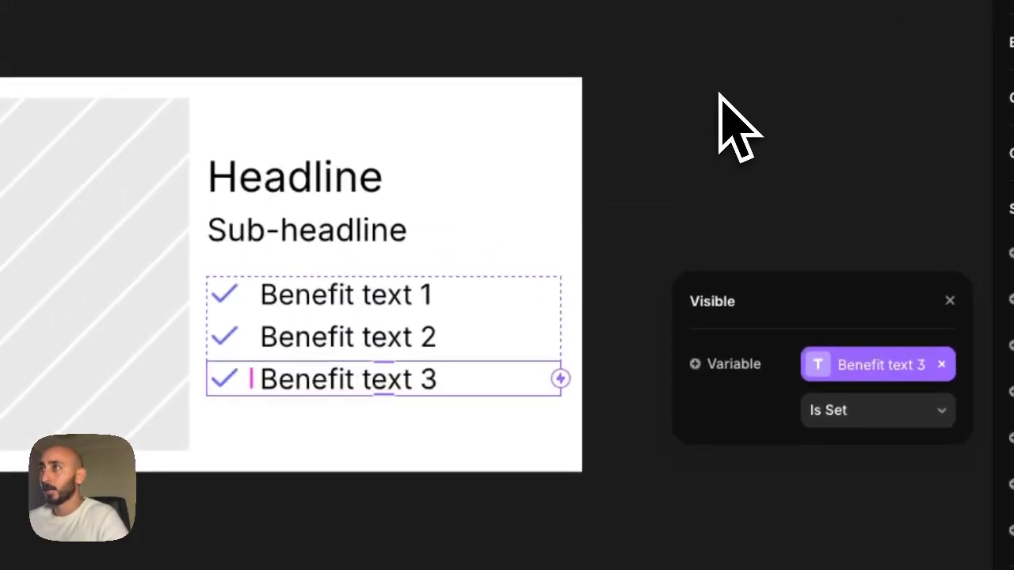
click(720, 95)
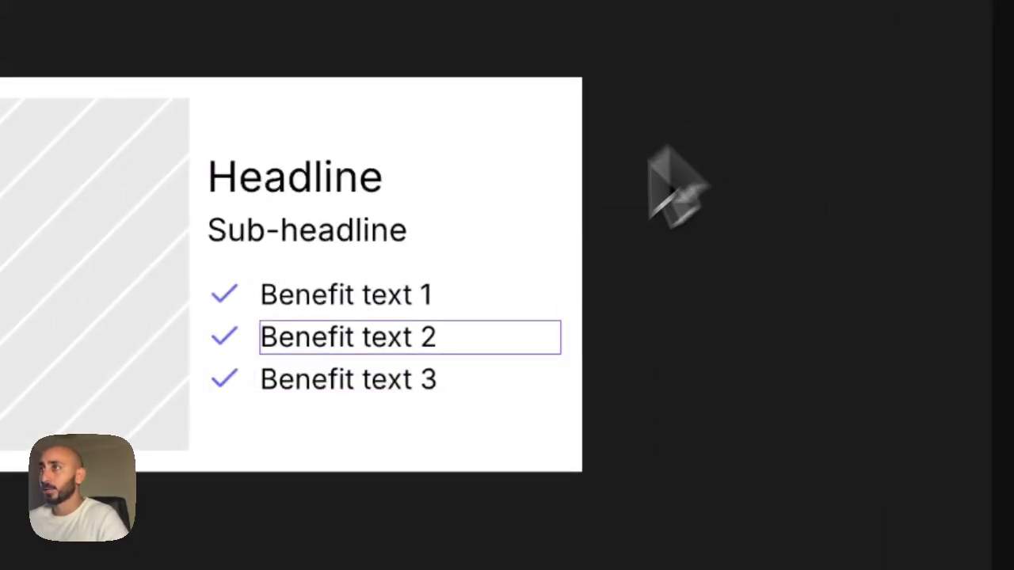
- Inspect the variable bound to the text content inside the Benefit 3 Stack
click(254, 394)
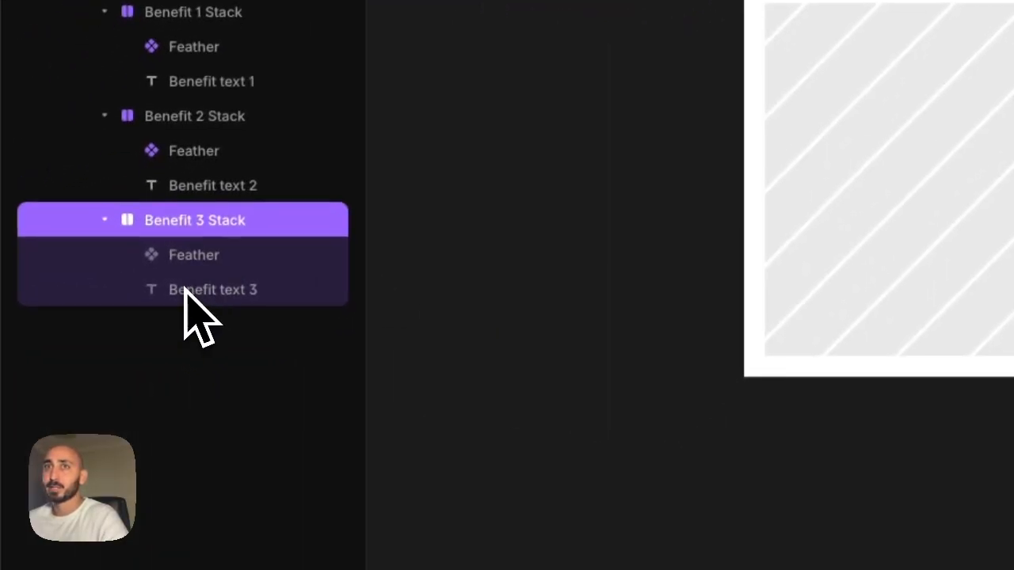
click(194, 293)
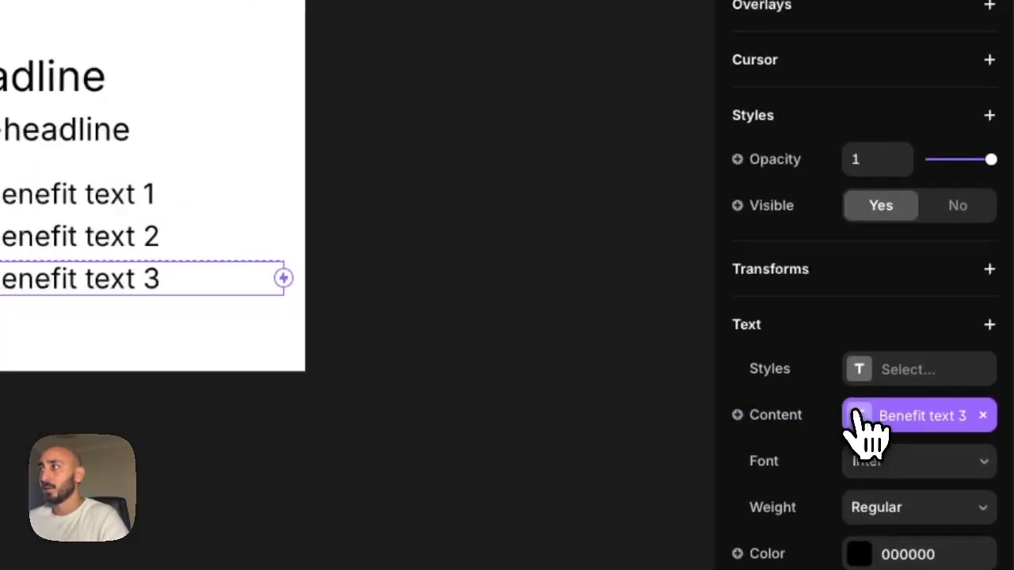
click(859, 415)
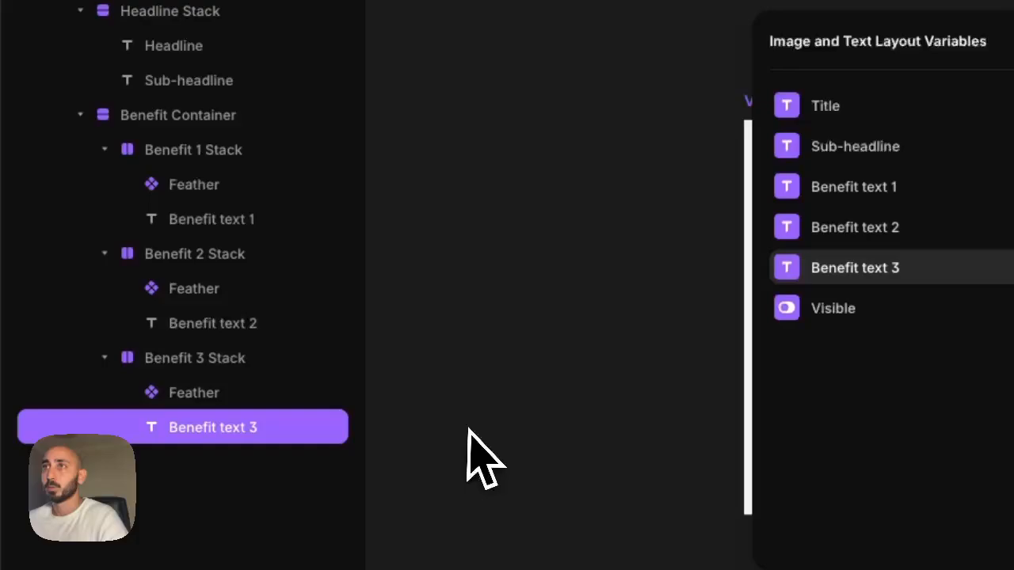
click(288, 327)
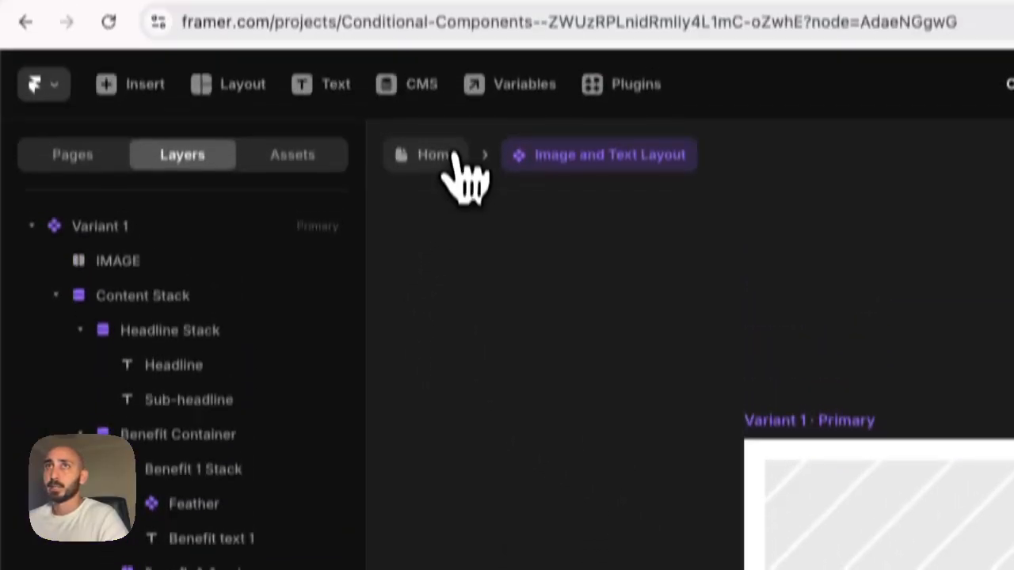
- On the Home page, test the instance's third benefit row by clearing its text and entering "Done" instead
click(456, 167)
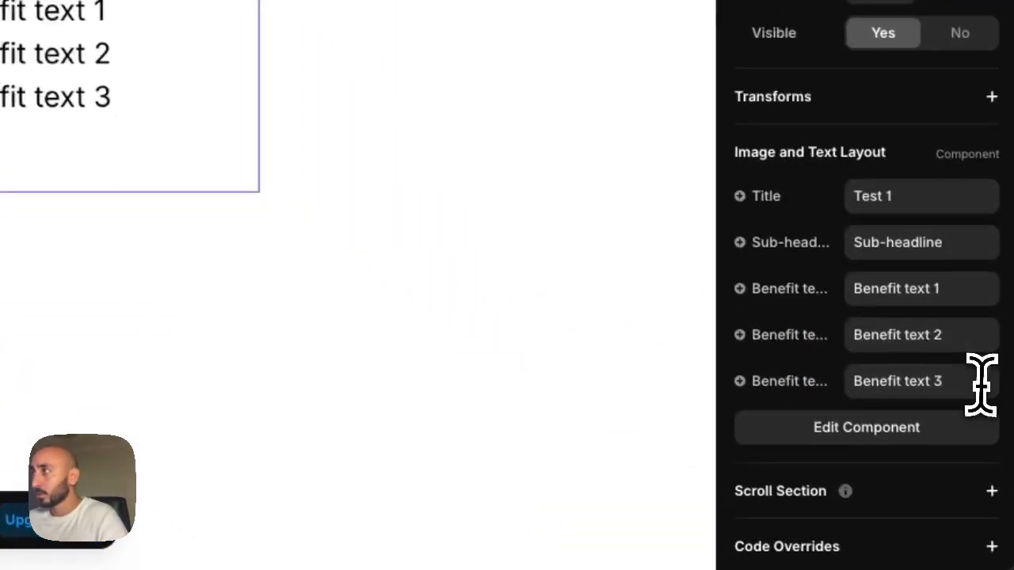
click(978, 381)
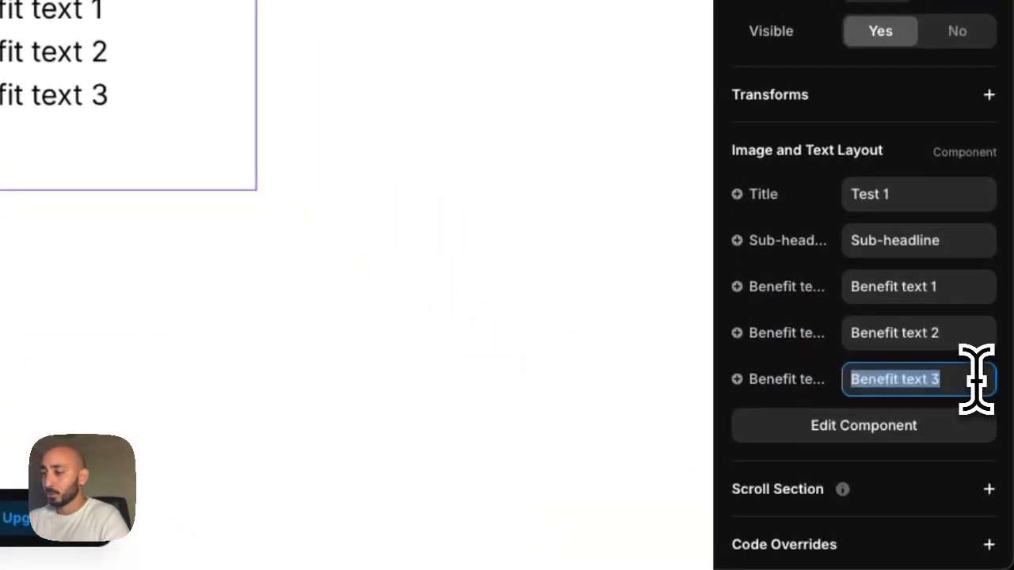
key(BackSpace)
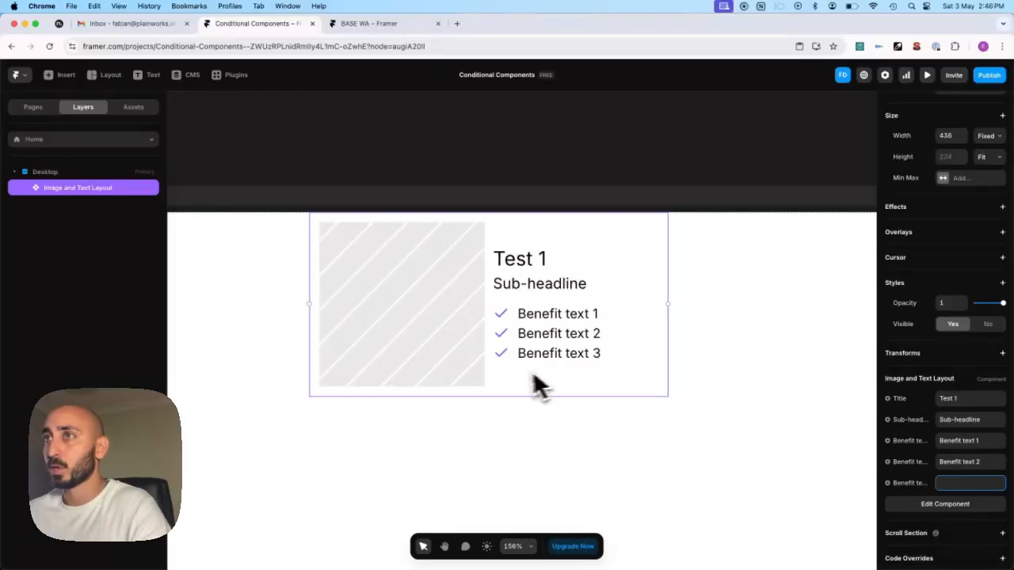
click(569, 376)
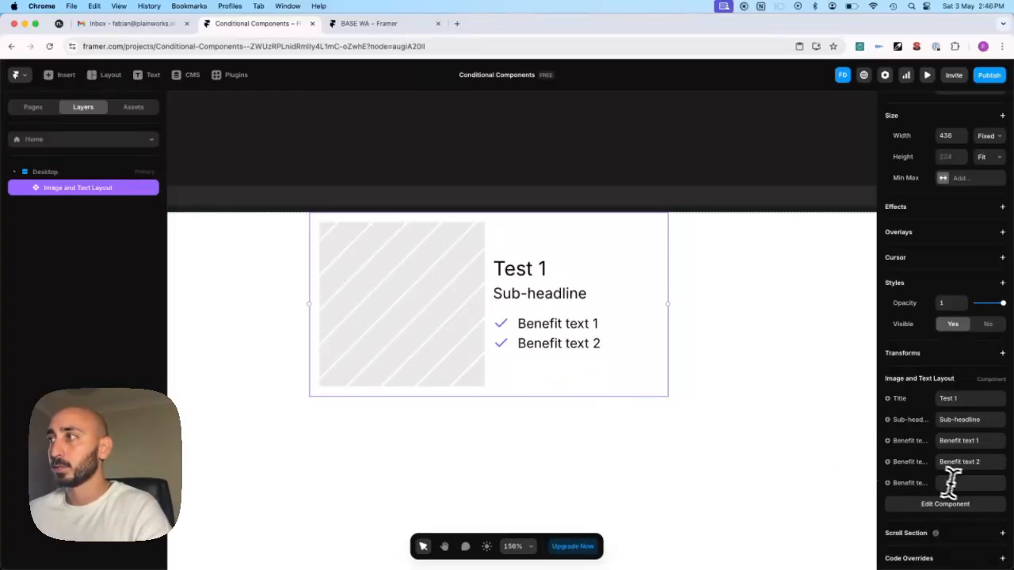
key(Return)
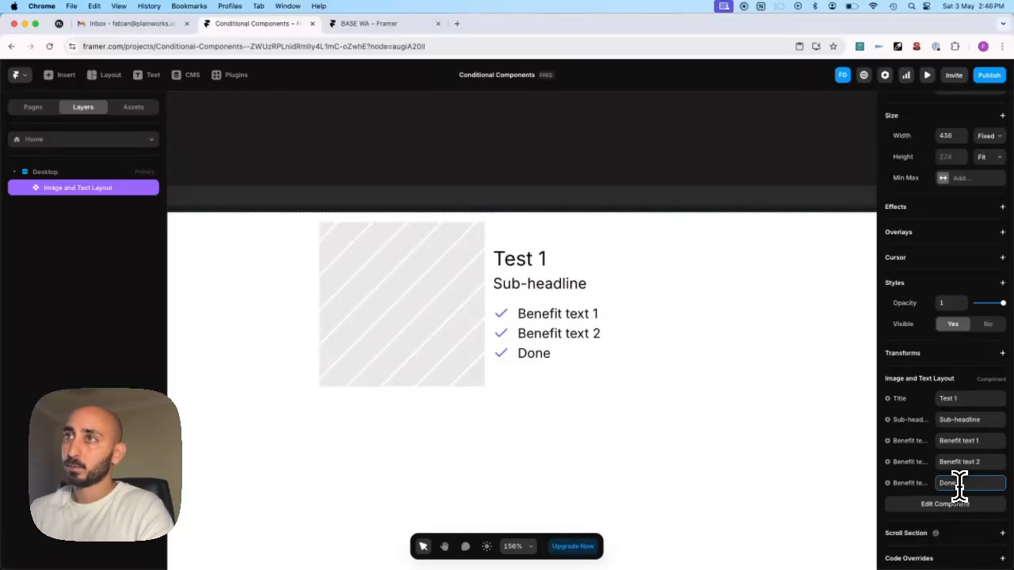
click(683, 464)
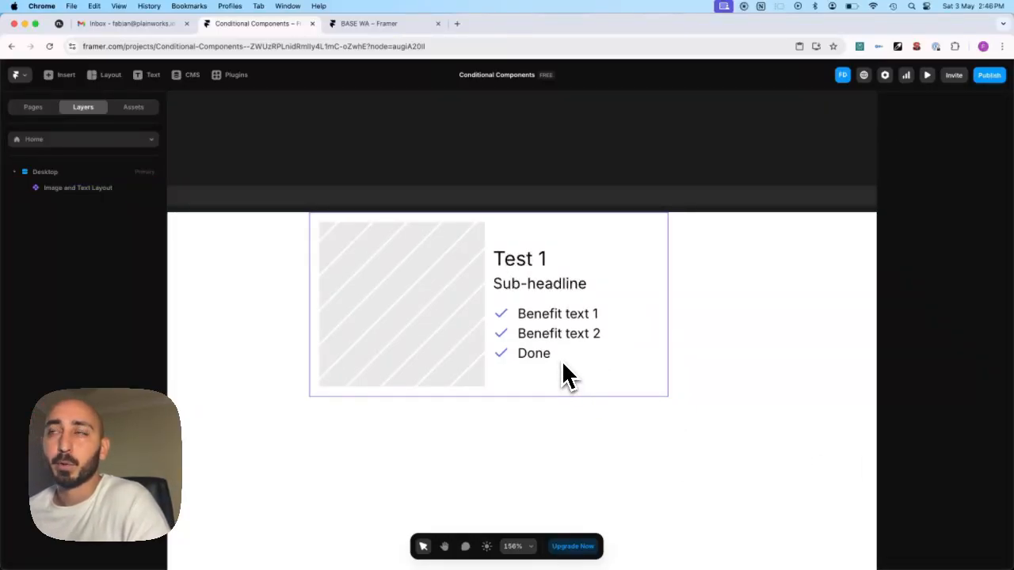
- In the Image and Text Layout component, make the Sub-headline text's visibility depend on the Sub-headline variable with the condition Is Set
double_click(556, 303)
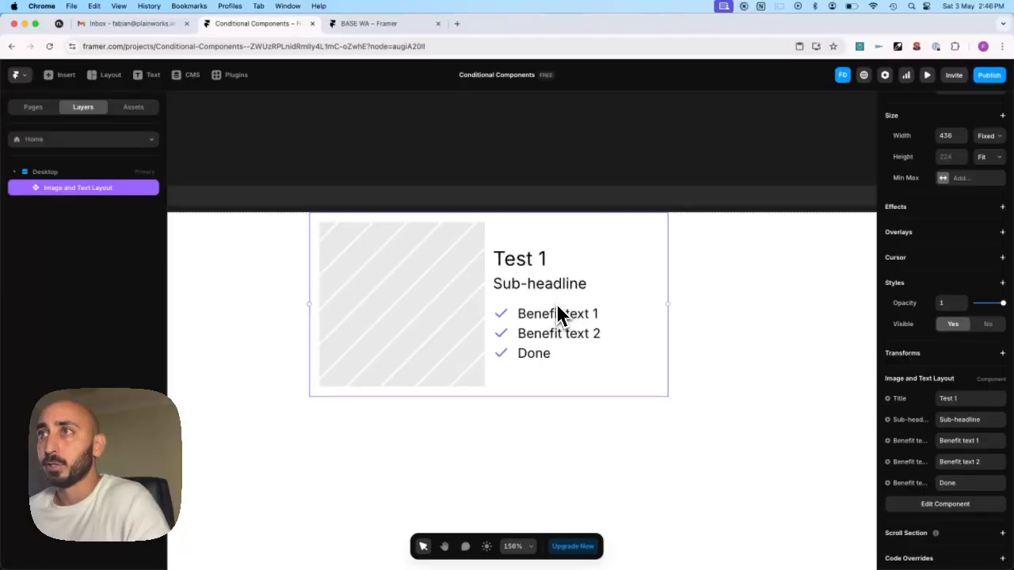
click(558, 315)
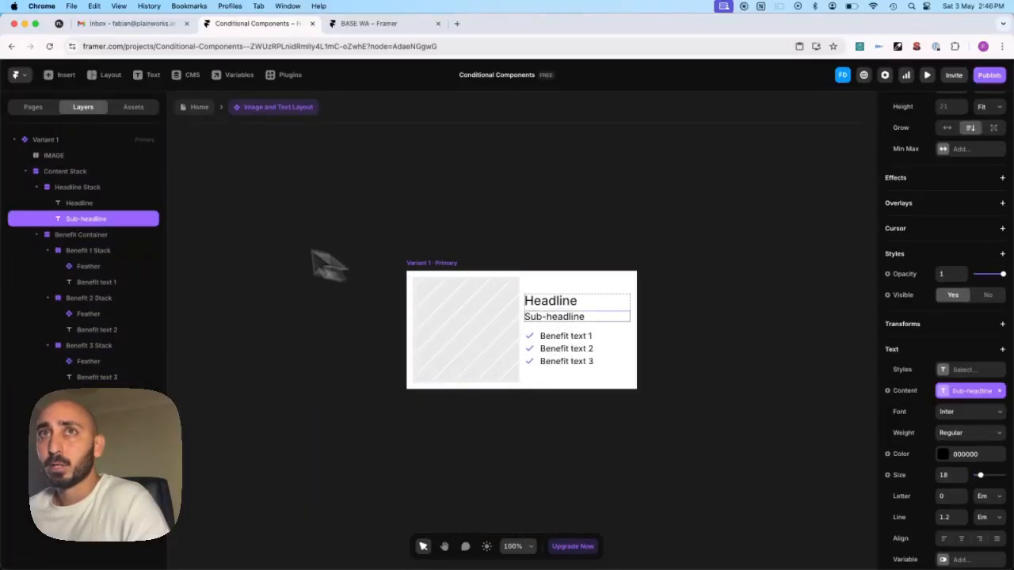
click(76, 188)
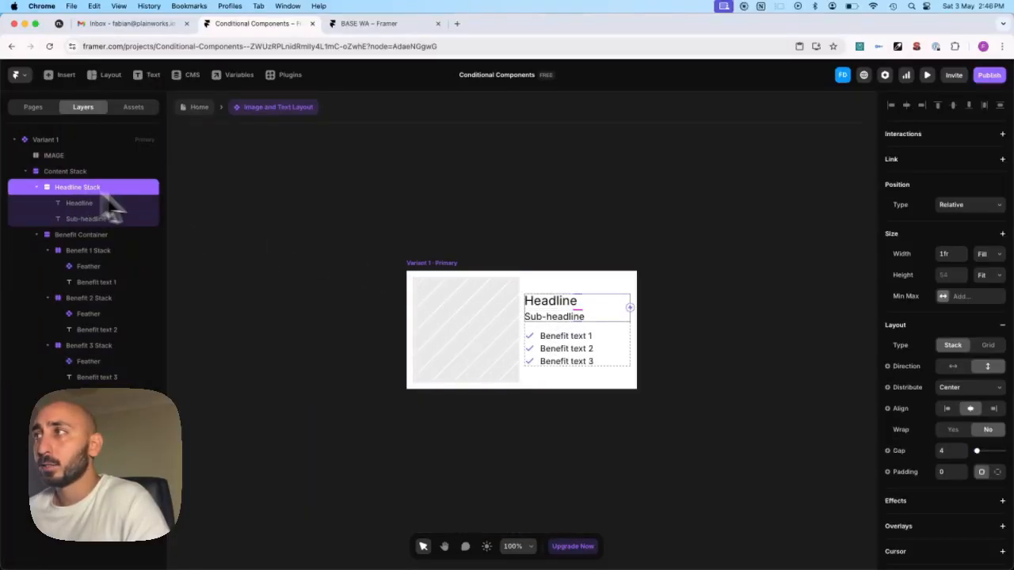
scroll(985, 418, down, 3)
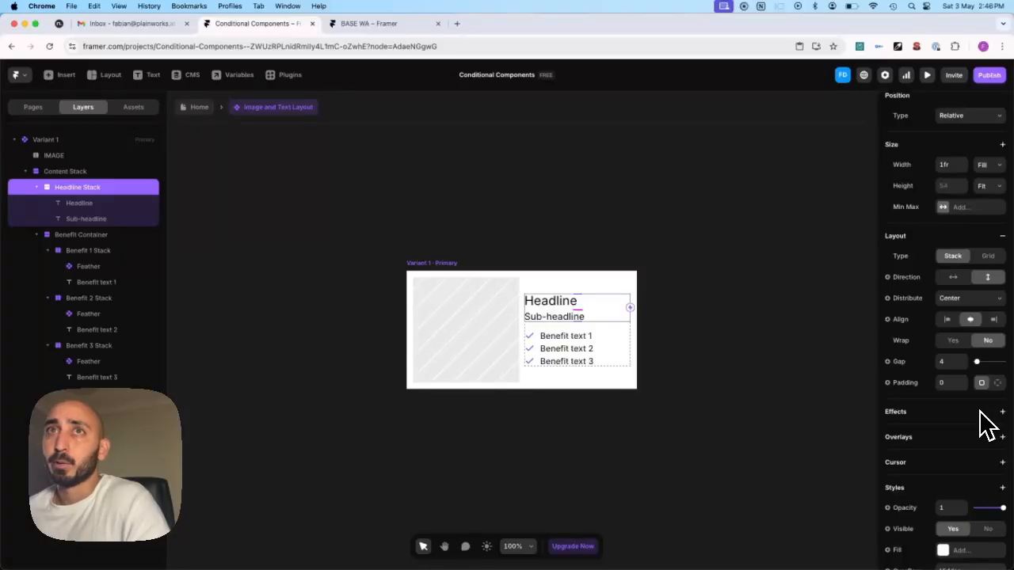
click(85, 220)
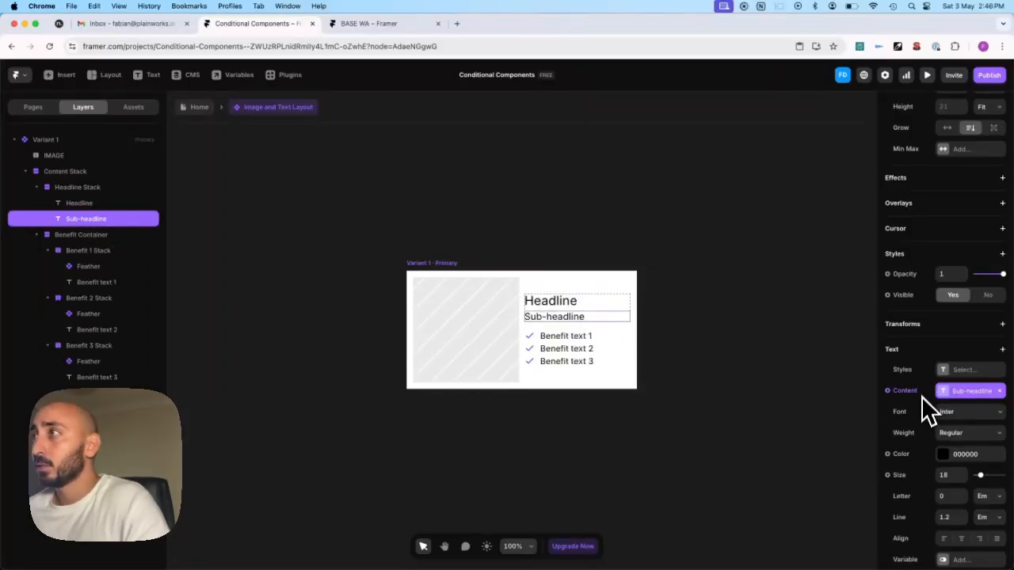
scroll(912, 340, up, 1)
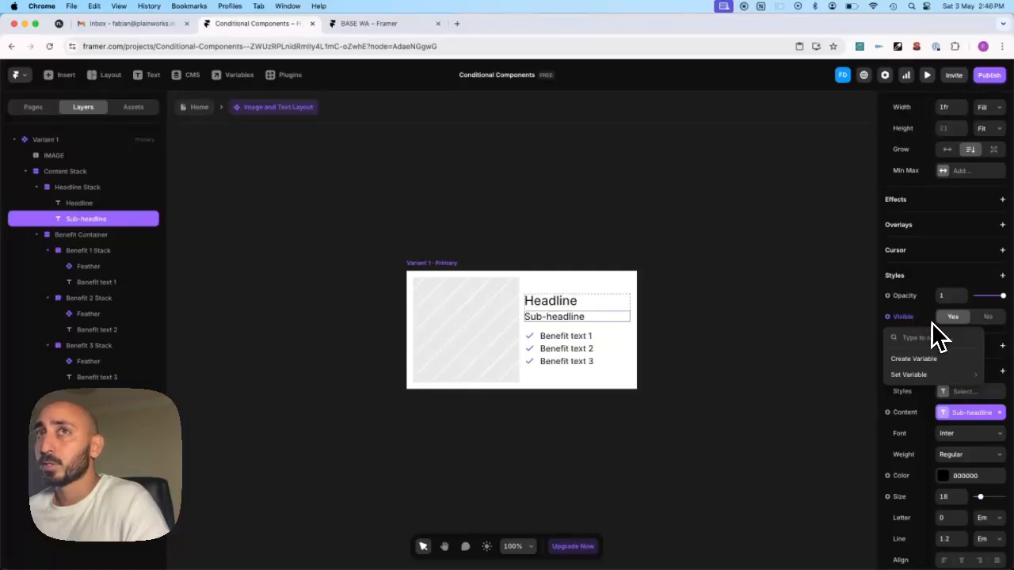
mouse_move(919, 379)
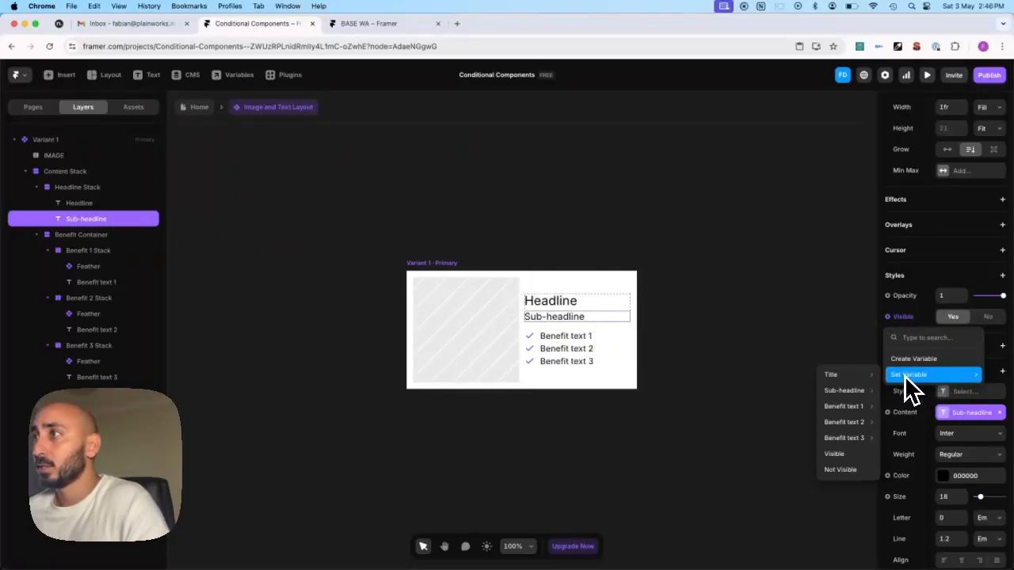
mouse_move(843, 396)
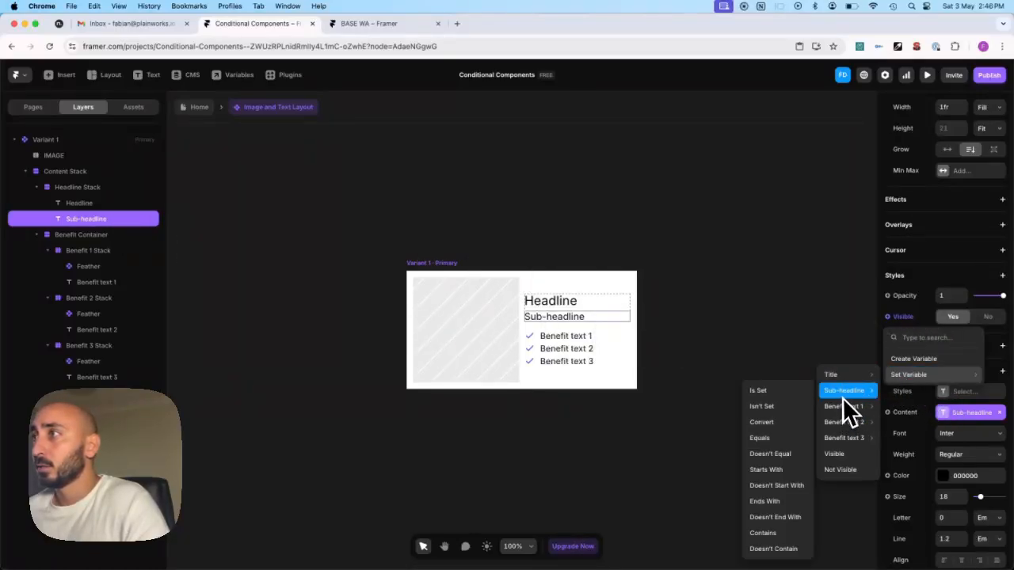
click(792, 391)
click(739, 454)
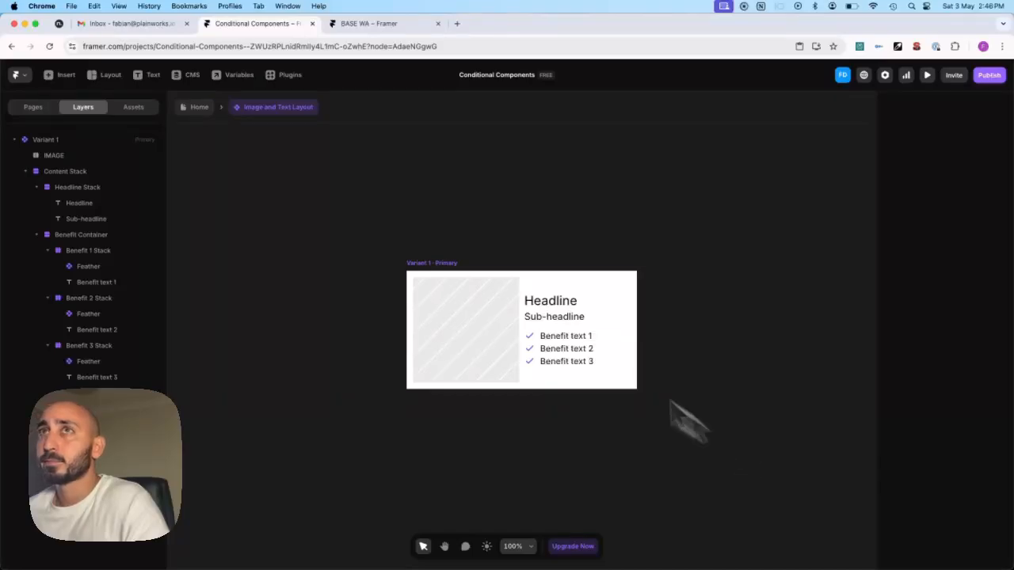
- On the Home page, clear the instance's Sub-headline text to test its conditional visibility
click(199, 108)
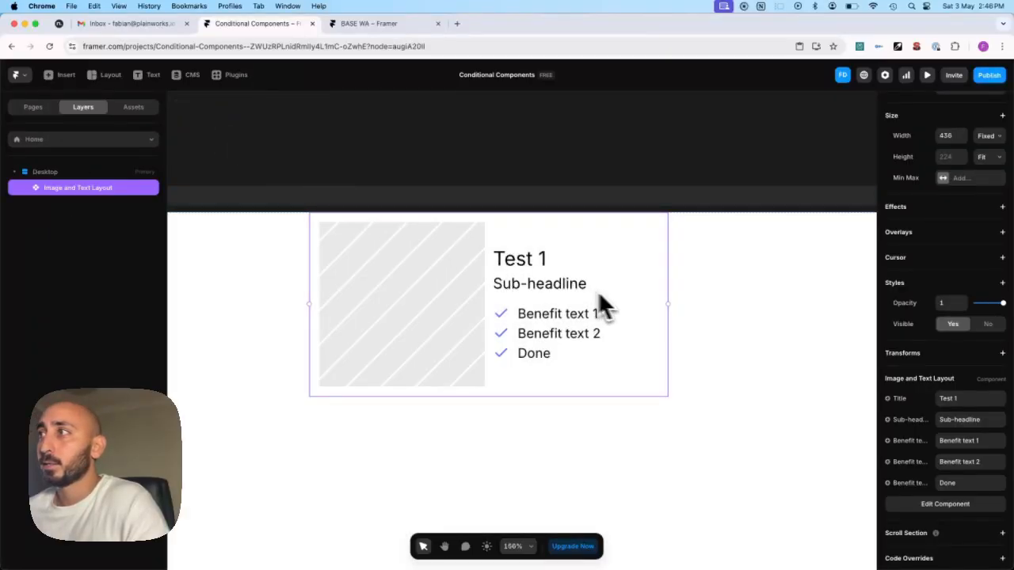
click(984, 420)
key(BackSpace)
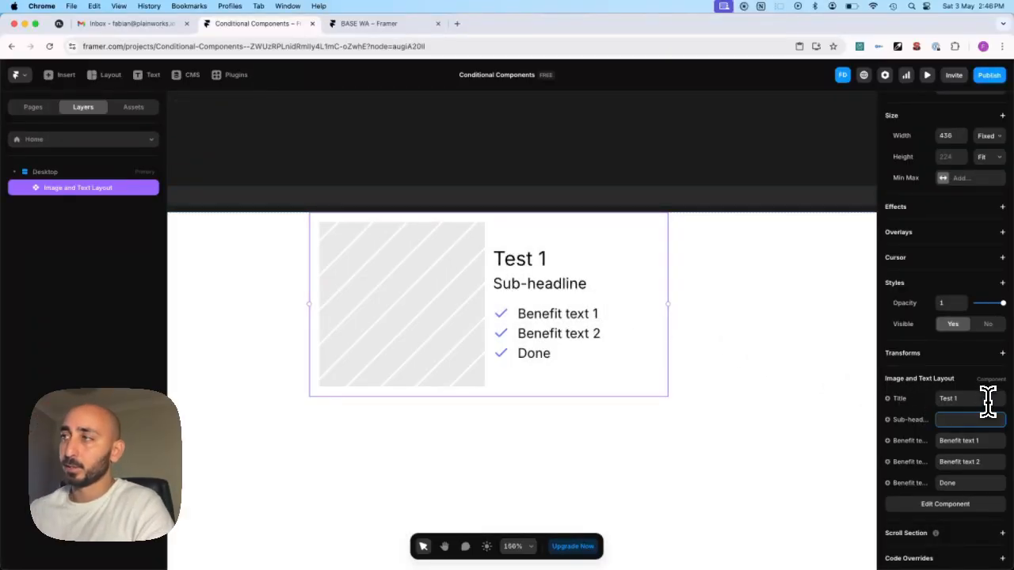
click(772, 363)
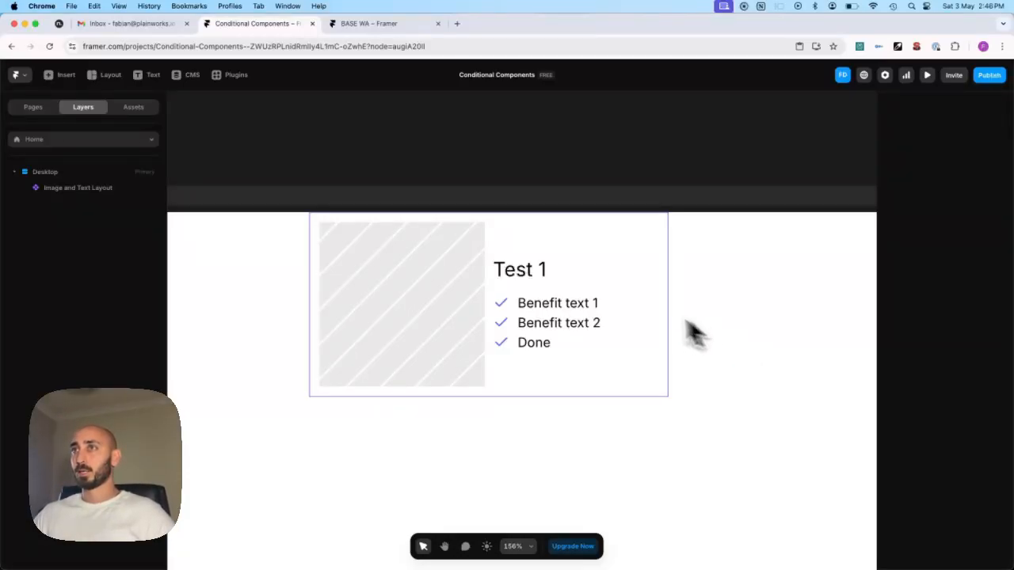
- Add a second variant to the component and move its image to the right of the text content
double_click(600, 279)
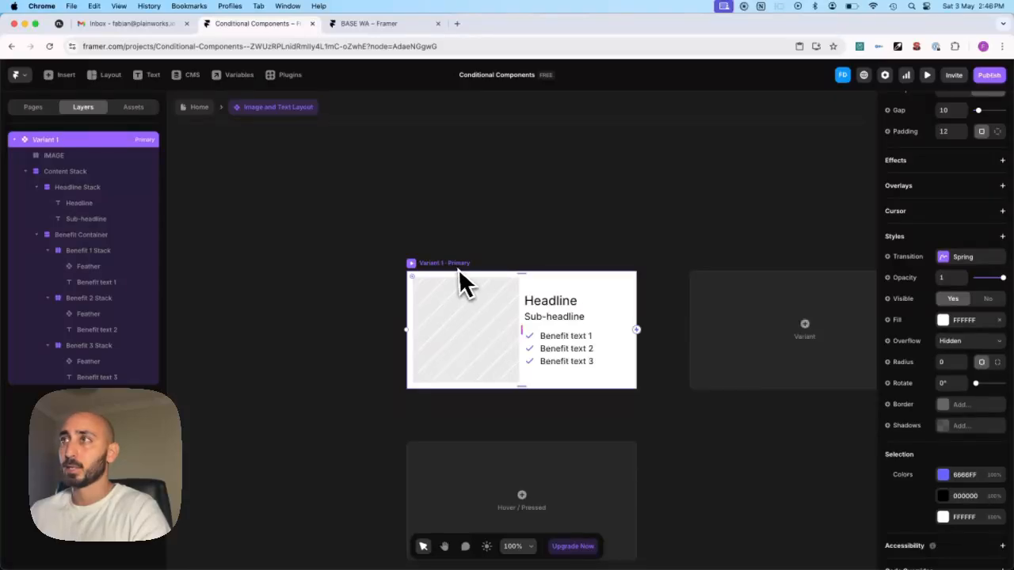
click(808, 345)
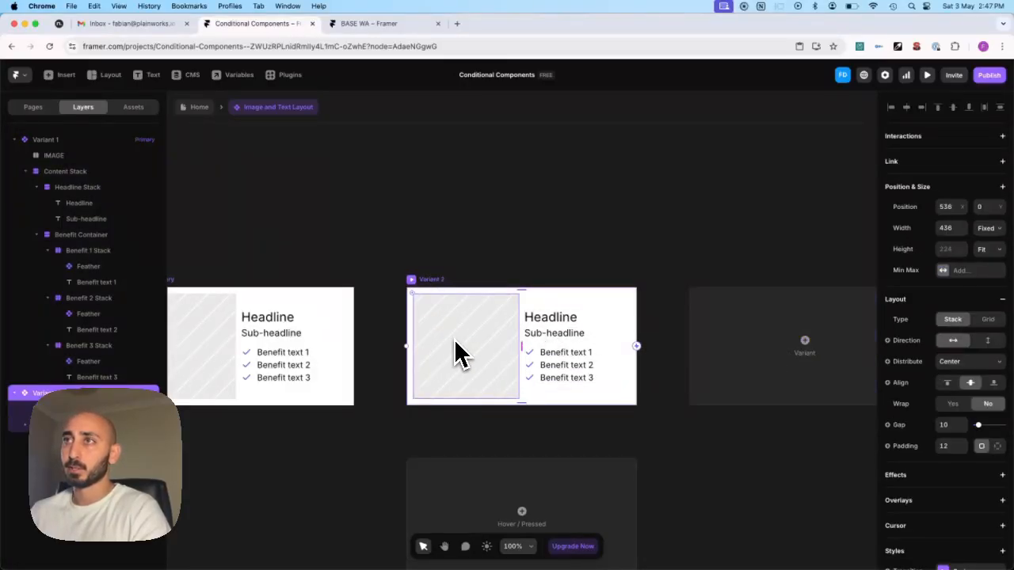
drag(461, 354, 581, 355)
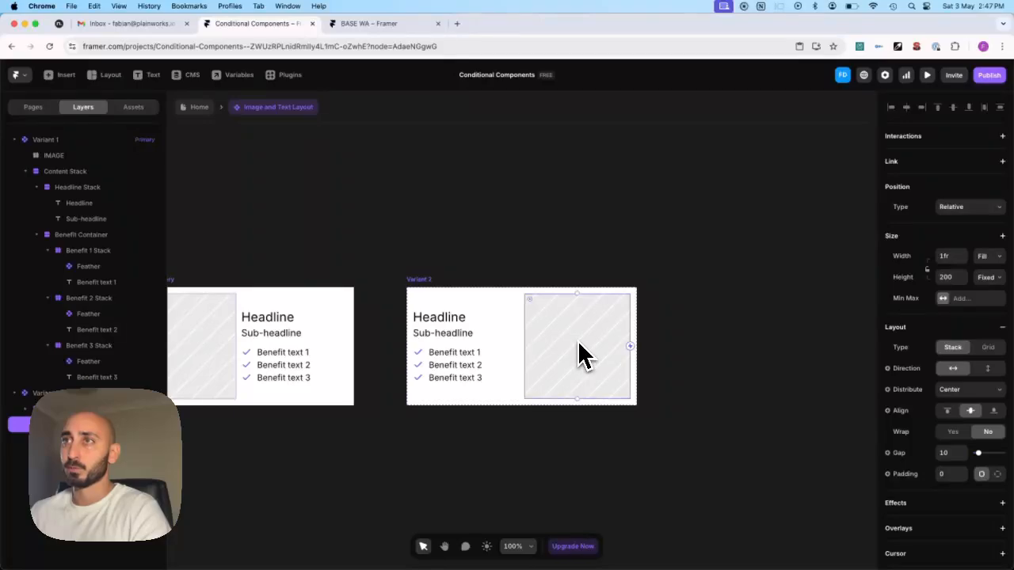
- Rename the second variant as "Left Side"
click(428, 282)
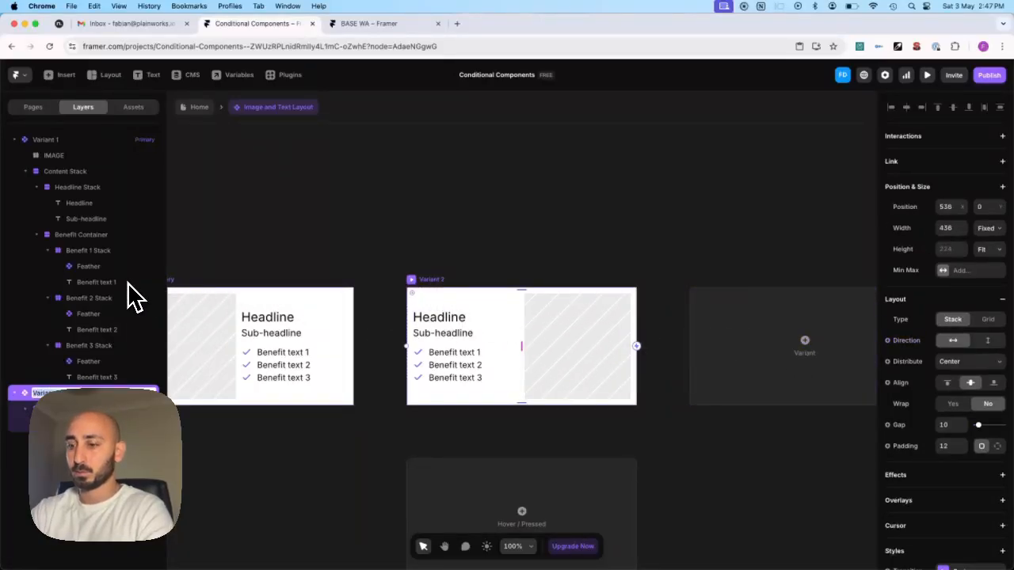
text(Left Side)
key(Return)
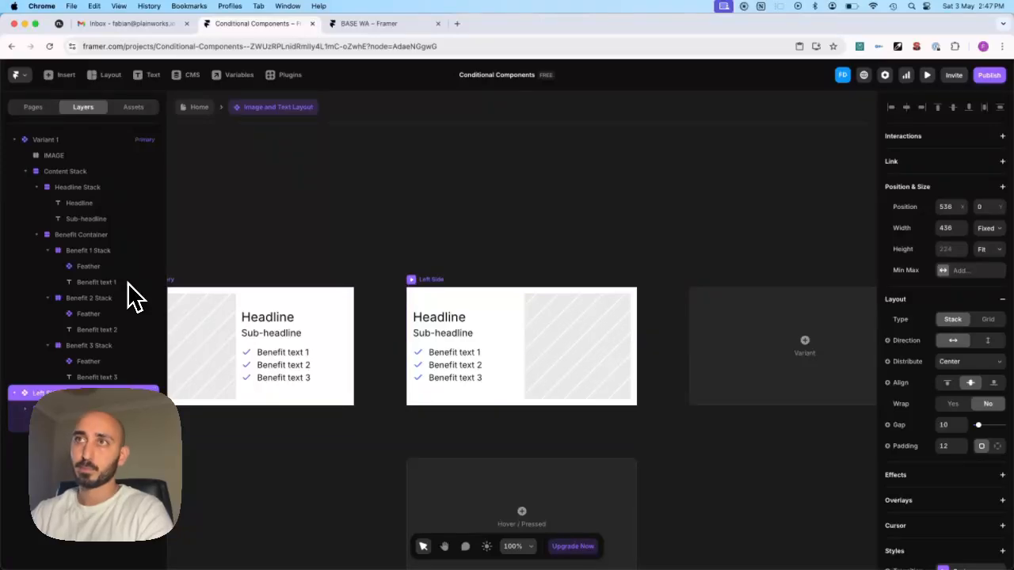
click(334, 196)
- On the Home page, duplicate the Image and Text Layout instance and switch the copy to the Left Side variant
click(202, 109)
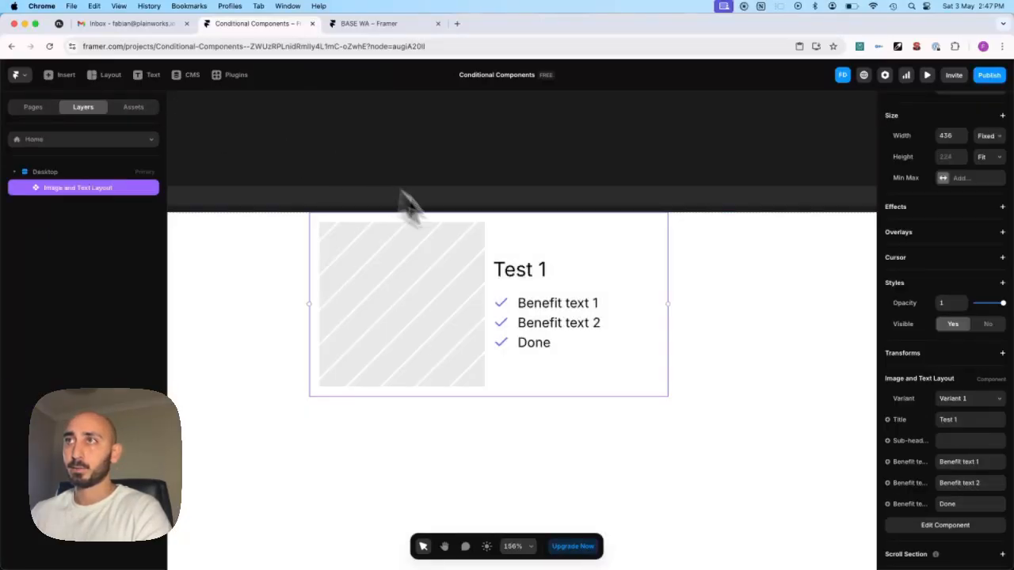
scroll(634, 364, down, 2)
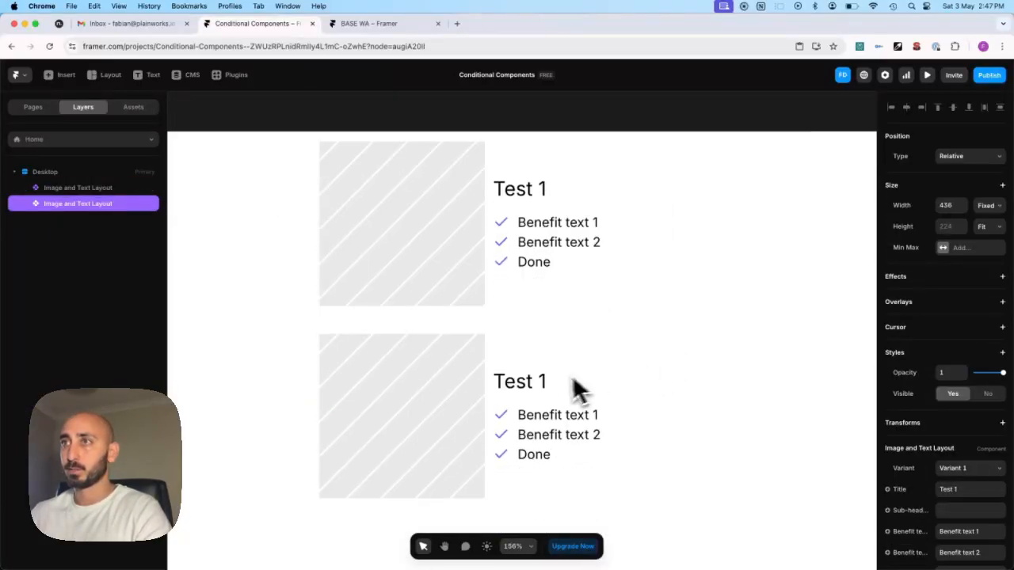
click(961, 469)
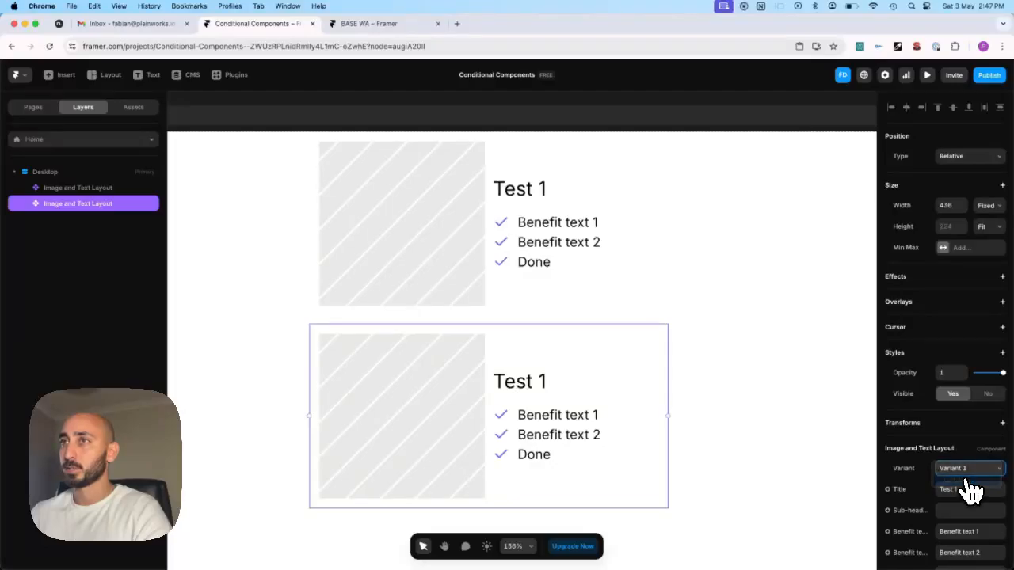
click(968, 482)
- Open the component from the first instance and rename its primary variant as "Right Side"
click(472, 265)
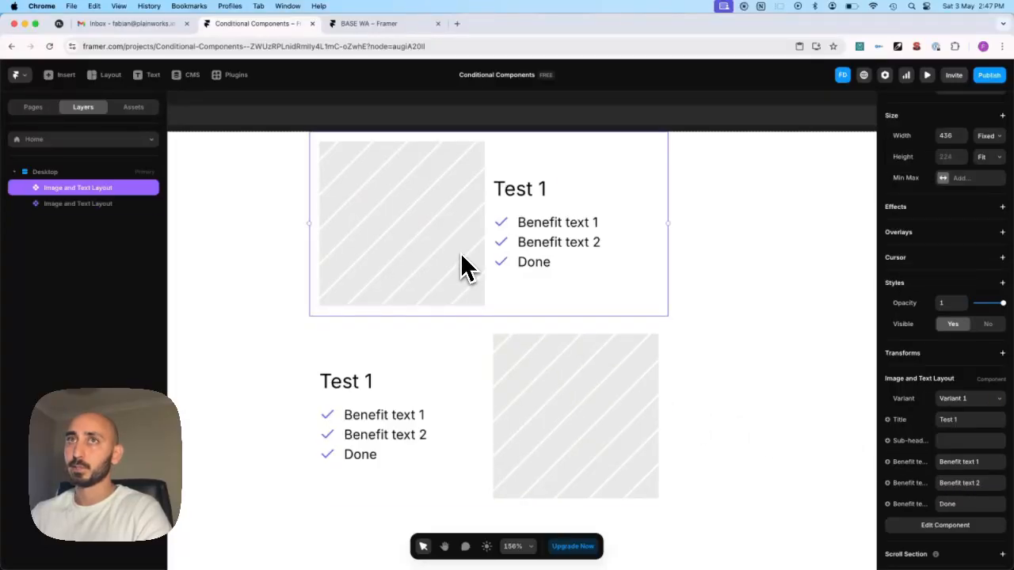
double_click(51, 191)
key(Escape)
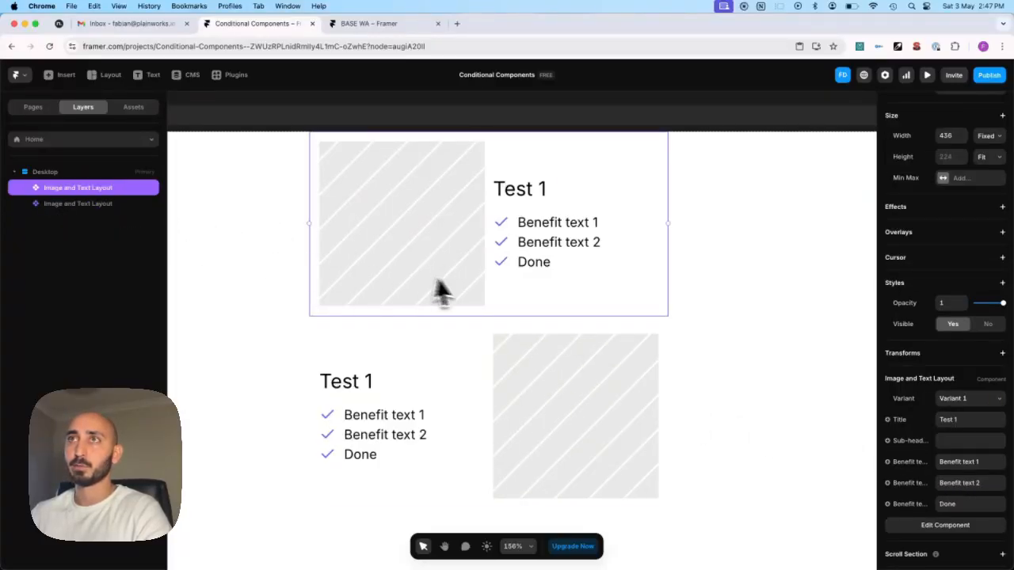
double_click(441, 290)
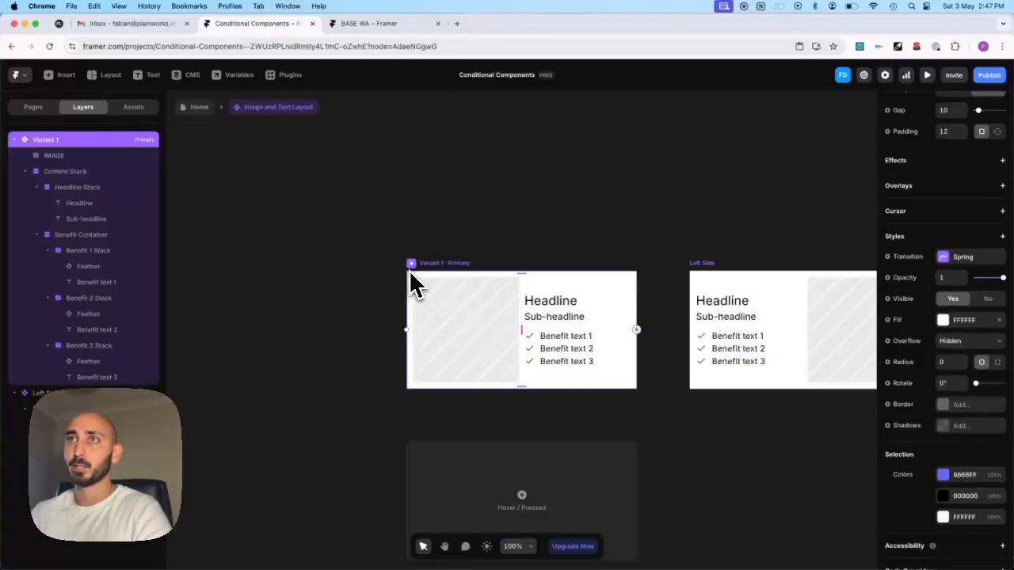
double_click(456, 265)
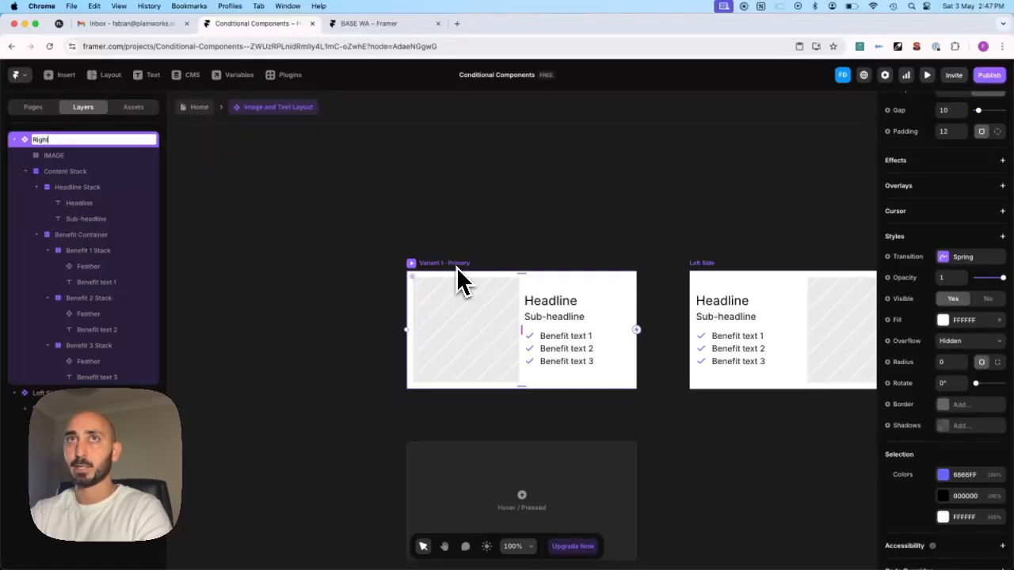
key(Return)
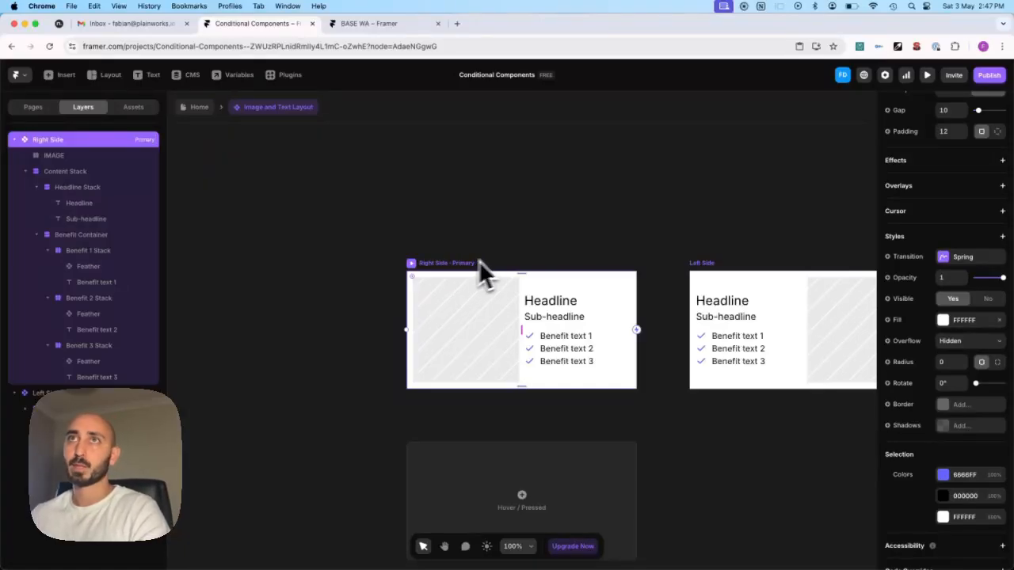
- On the Home page, duplicate the Left Side instance to add a third Image and Text Layout section
click(200, 111)
scroll(539, 333, down, 3)
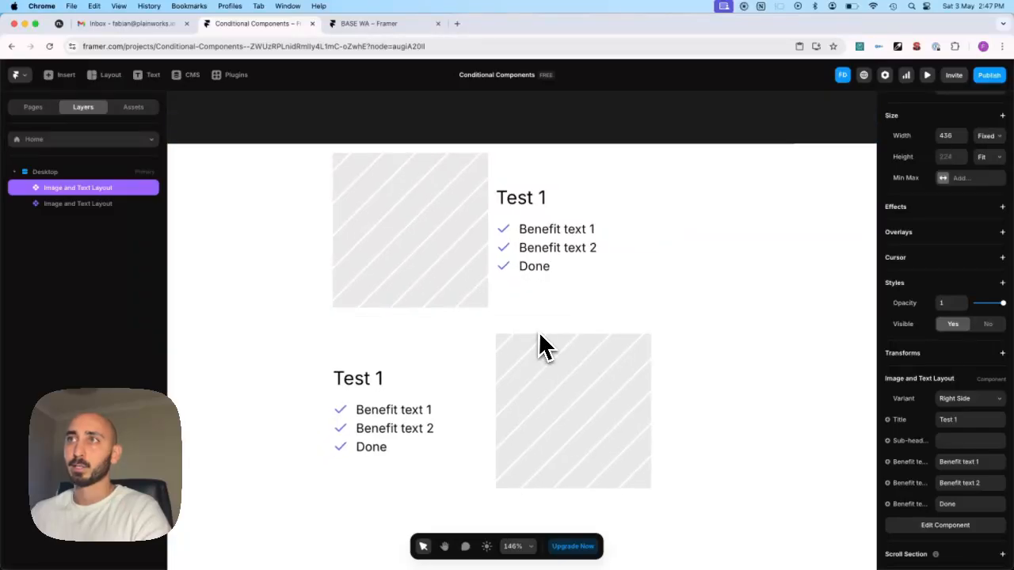
click(541, 374)
key(super+d)
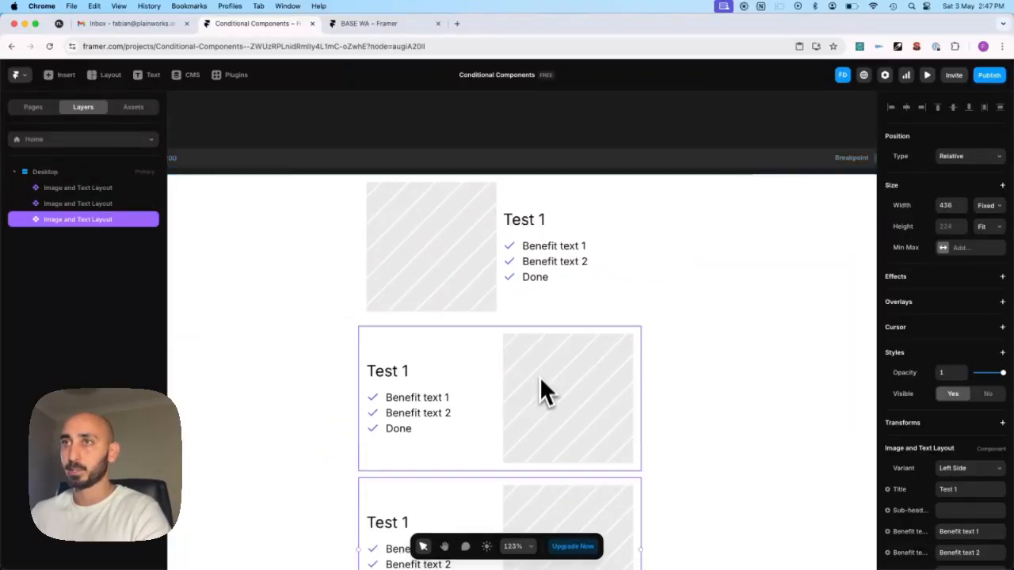
- Set the third instance's Sub-headline text to "Add headline"
scroll(539, 376, down, 1)
scroll(558, 483, down, 2)
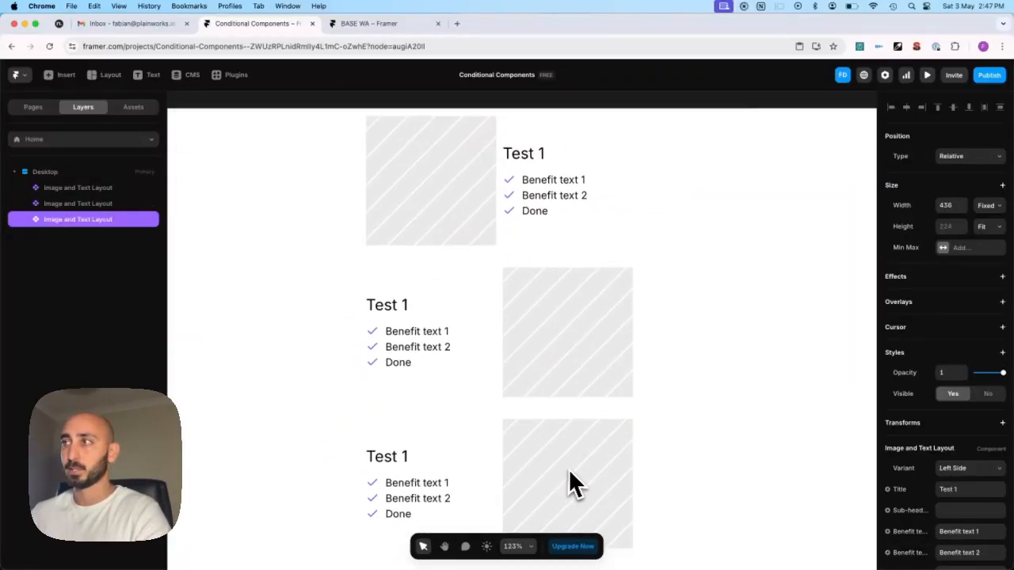
scroll(971, 498, down, 1)
click(972, 497)
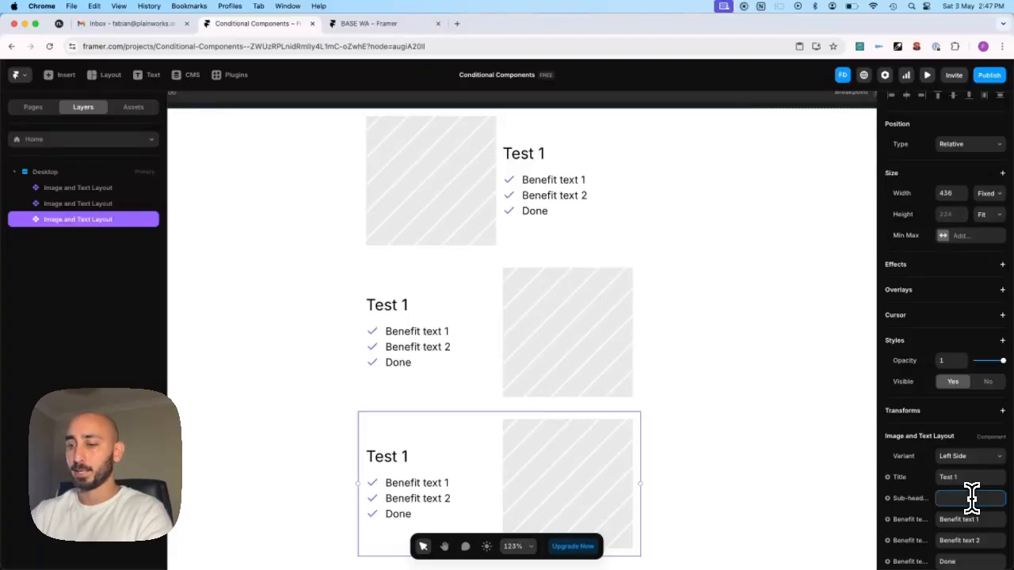
text(Add head)
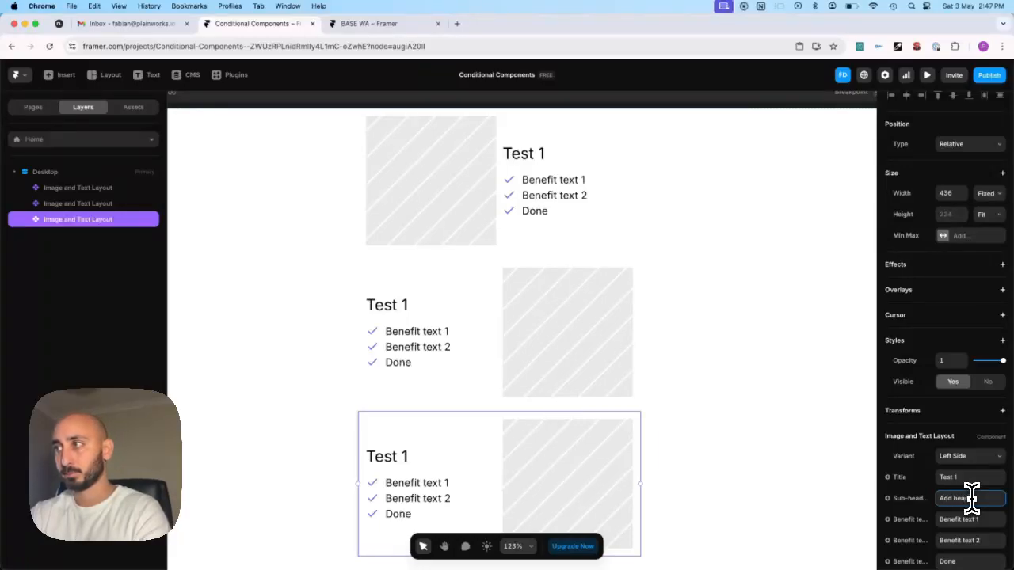
text(line)
click(295, 407)
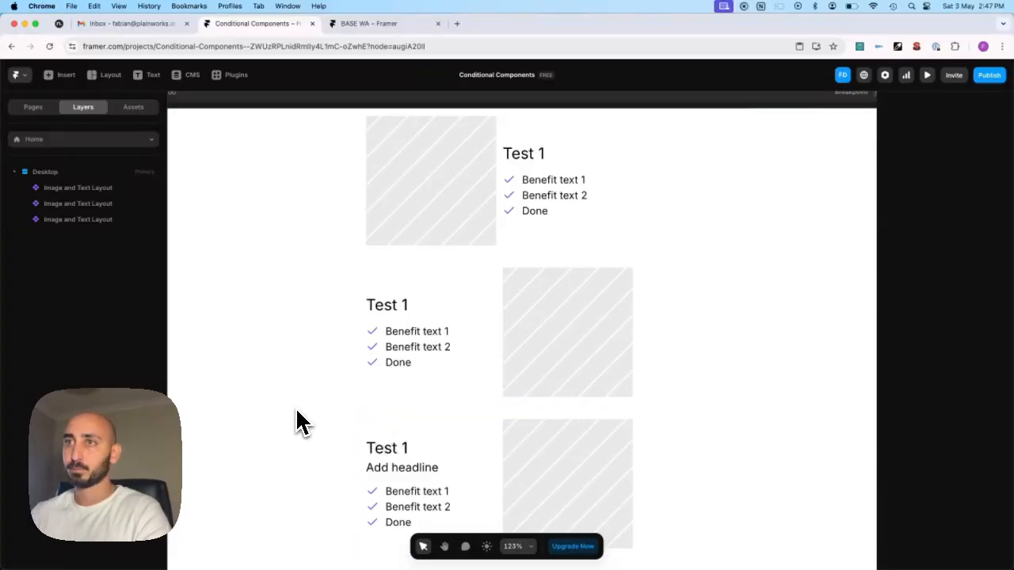
scroll(297, 407, down, 3)
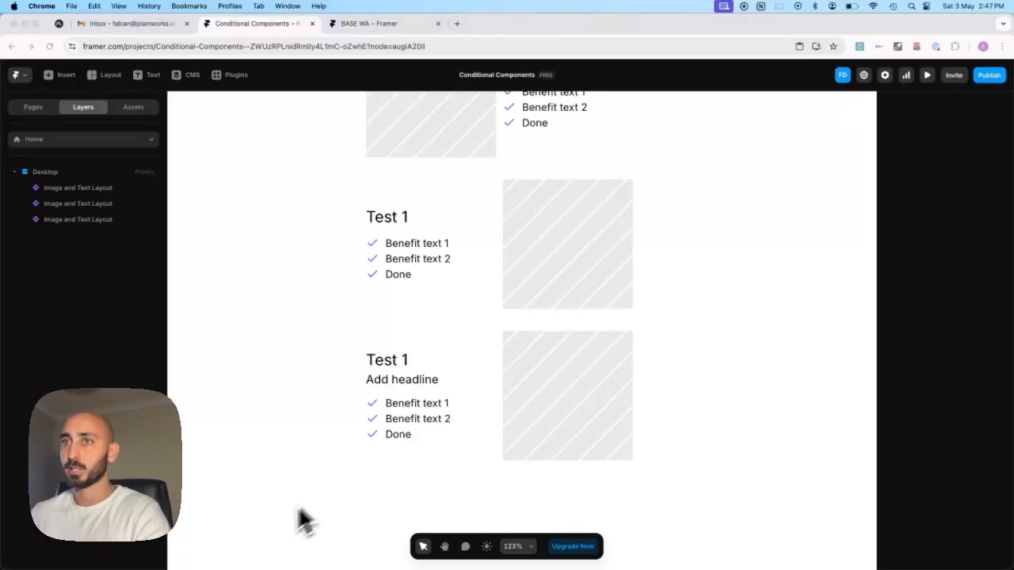
scroll(444, 380, up, 2)
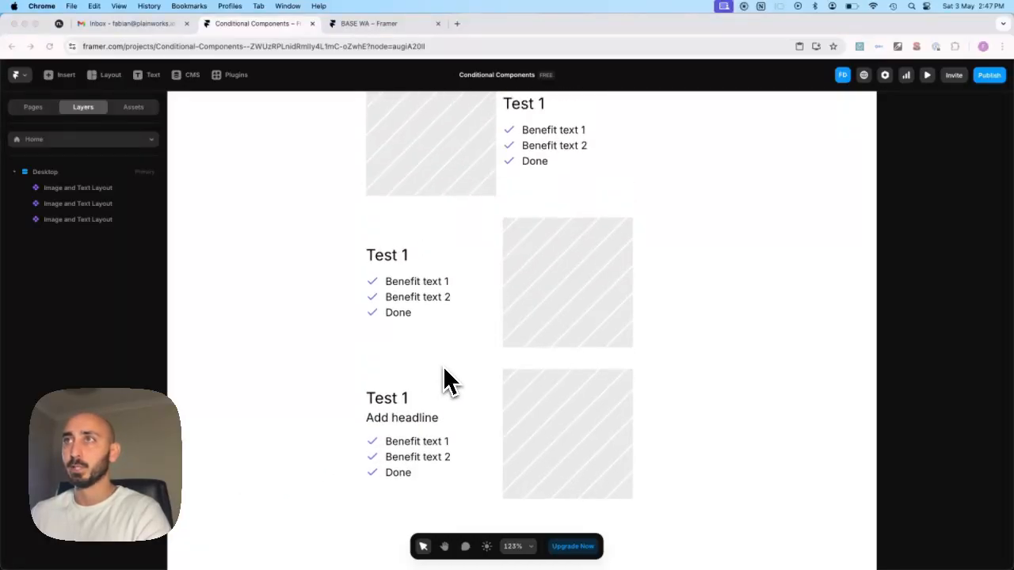
scroll(487, 369, up, 1)
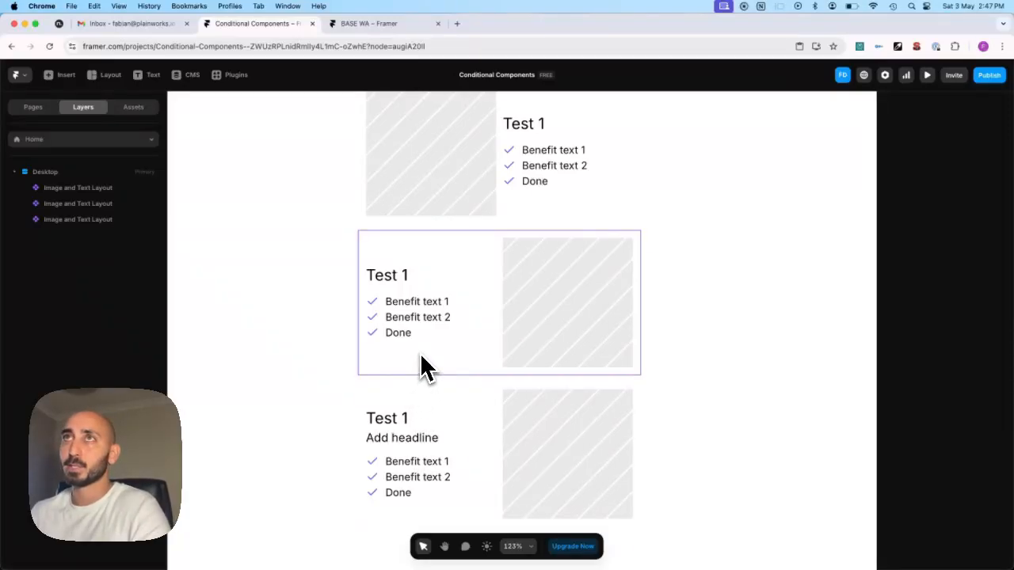
- Switch to the BASE WA project and examine the alternating image-and-text sections on the /security-fire-systems page and the project's page list
click(367, 23)
scroll(492, 288, down, 3)
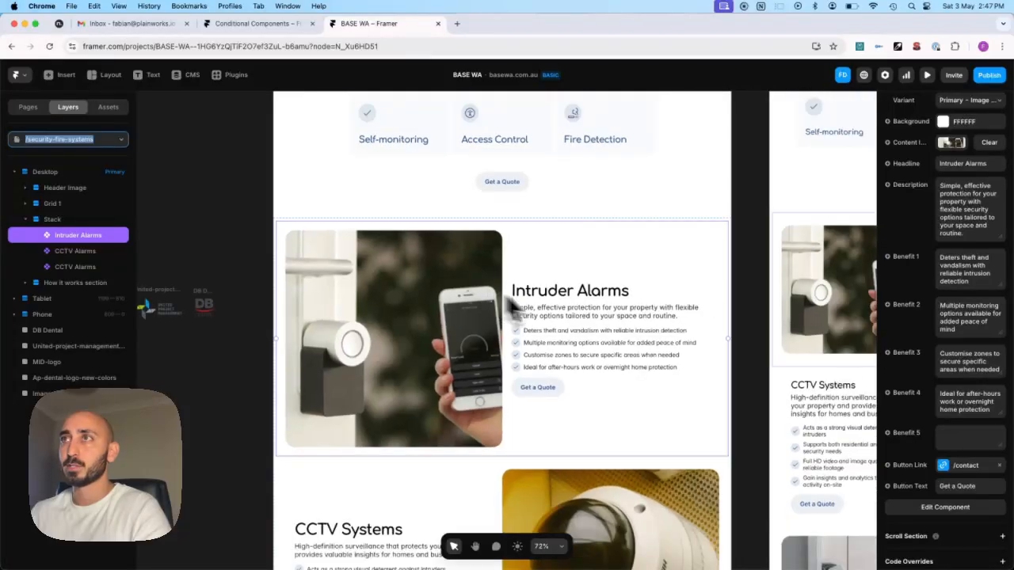
scroll(559, 335, up, 4)
scroll(550, 333, up, 4)
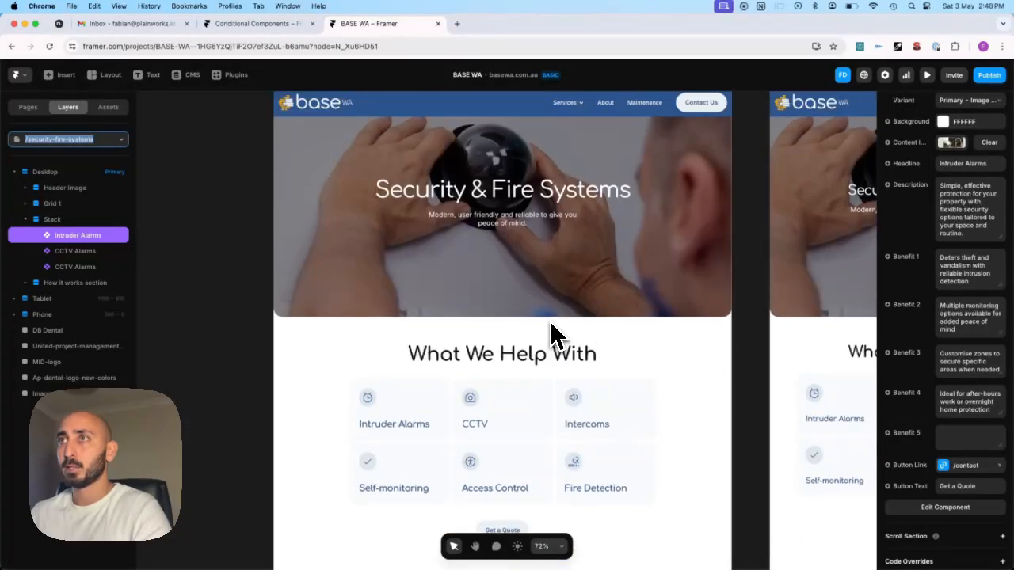
scroll(552, 333, down, 6)
scroll(515, 315, down, 1)
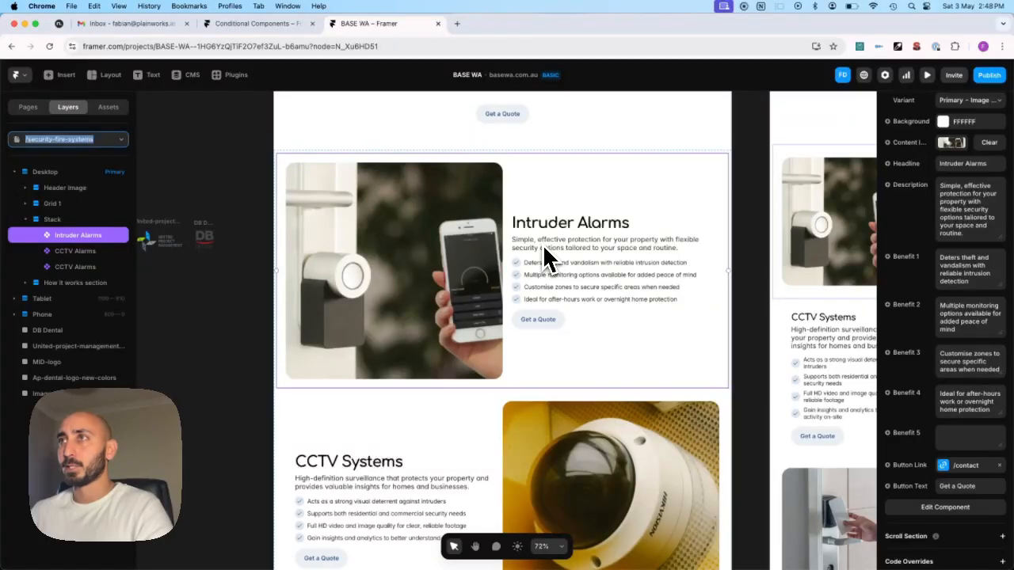
click(30, 107)
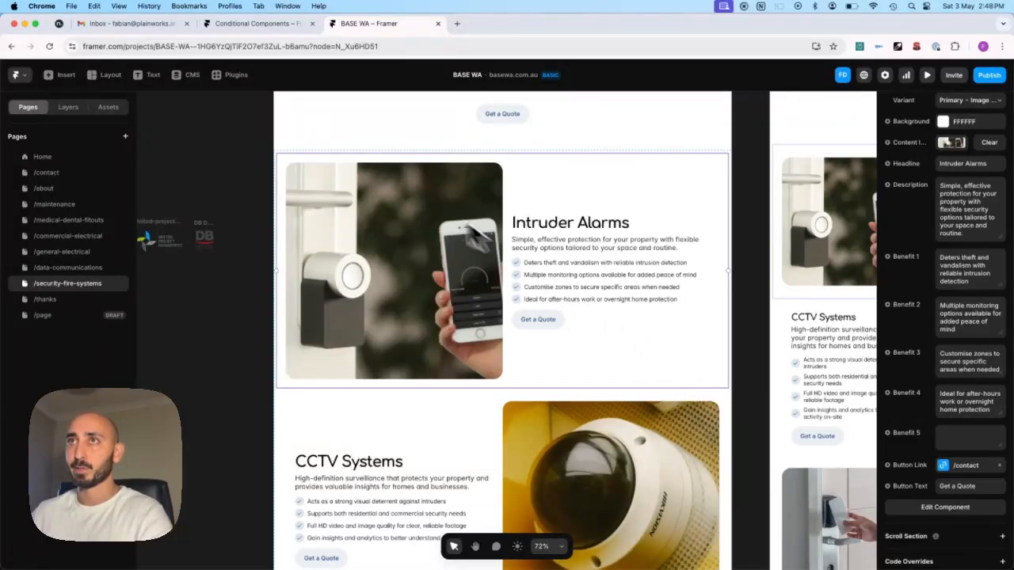
scroll(460, 336, down, 5)
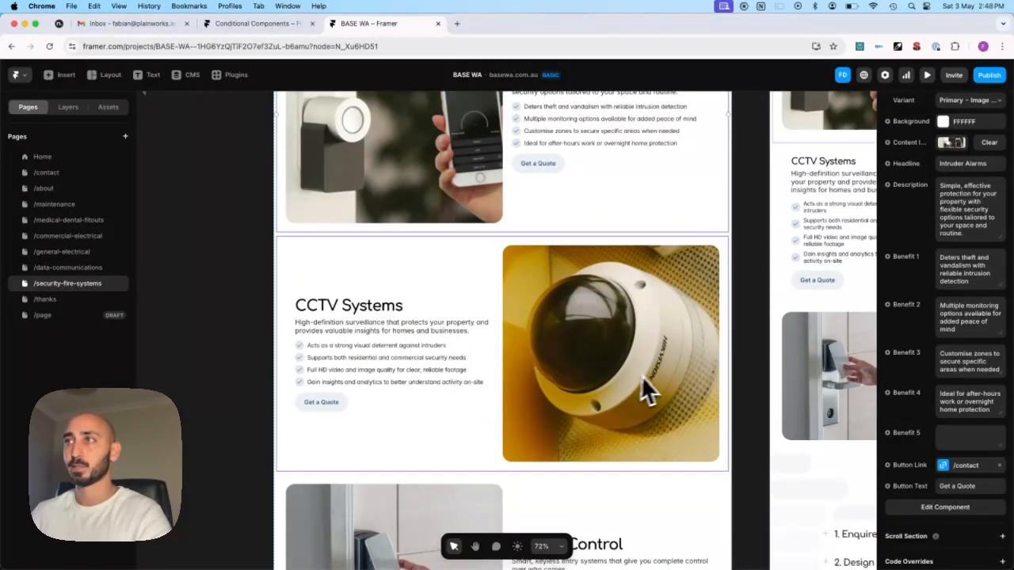
click(740, 356)
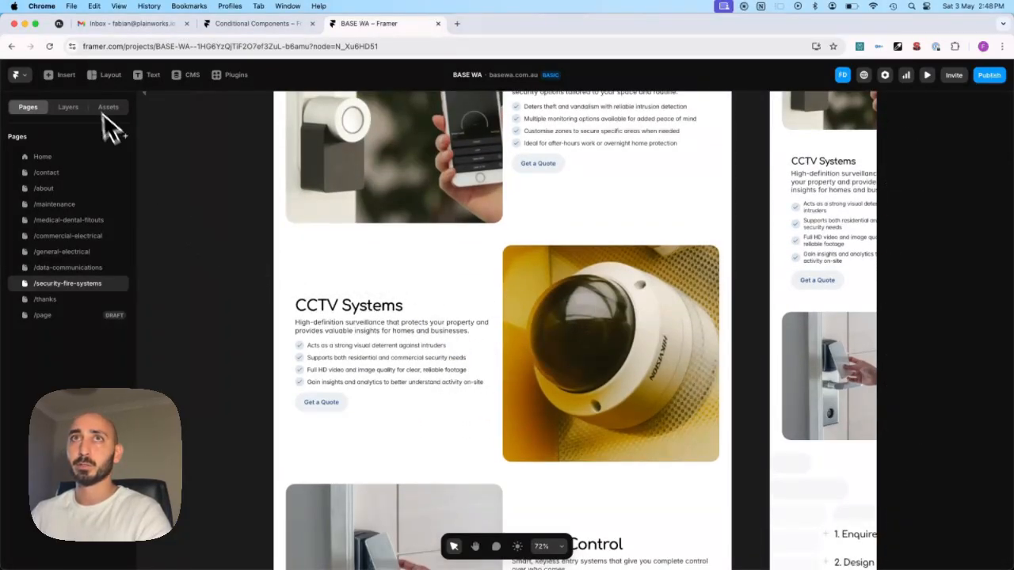
click(39, 156)
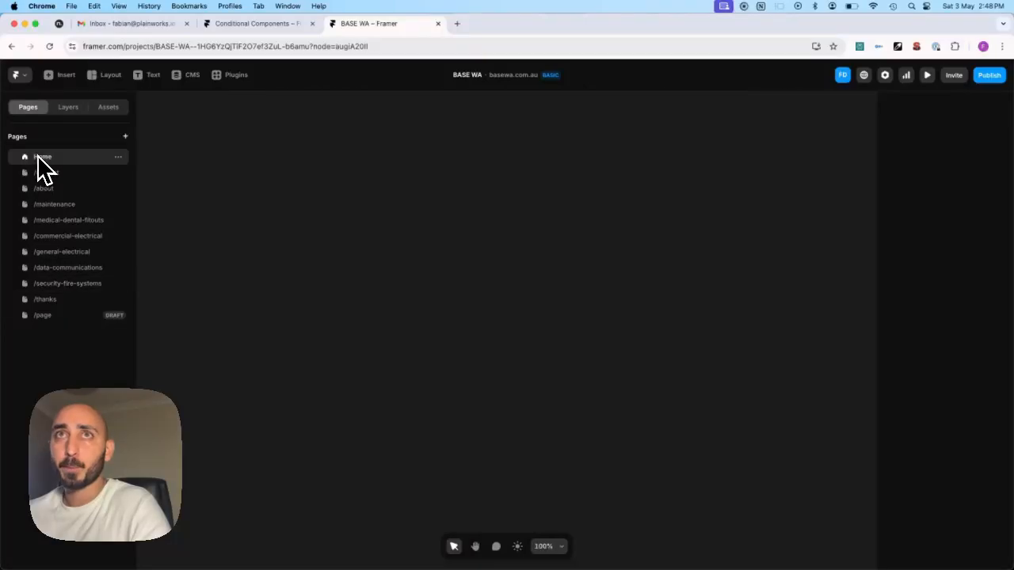
- Back in the Conditional Components project, open the Image and Text Layout component and add a third variant named "Mobile"
click(250, 25)
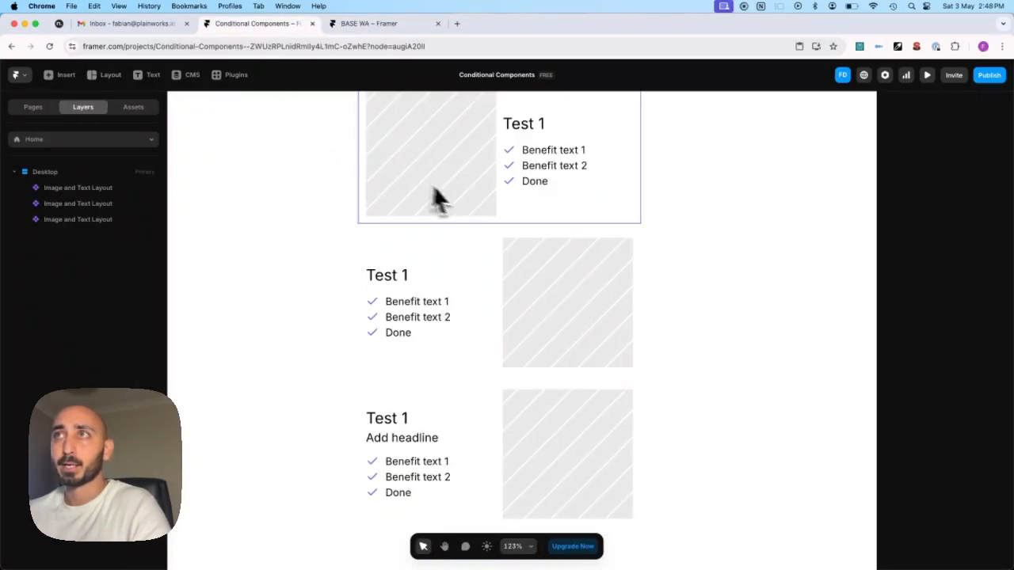
scroll(487, 340, up, 3)
double_click(486, 343)
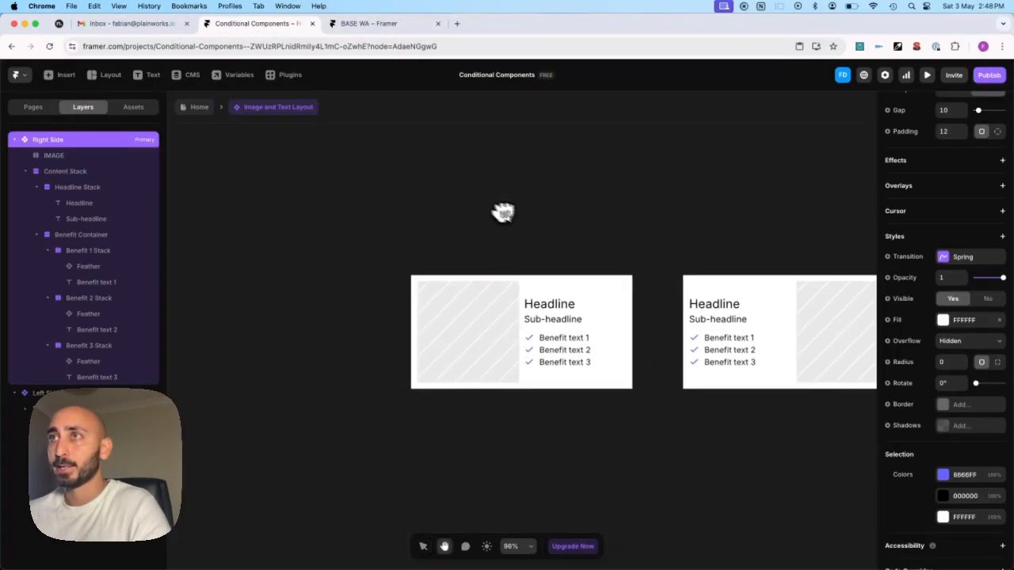
drag(502, 211, 204, 148)
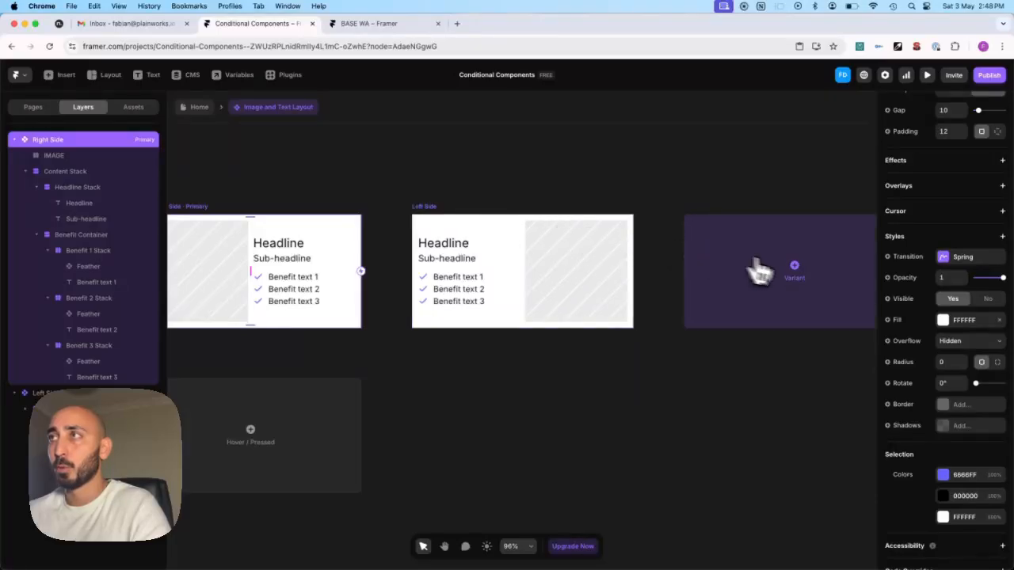
click(786, 271)
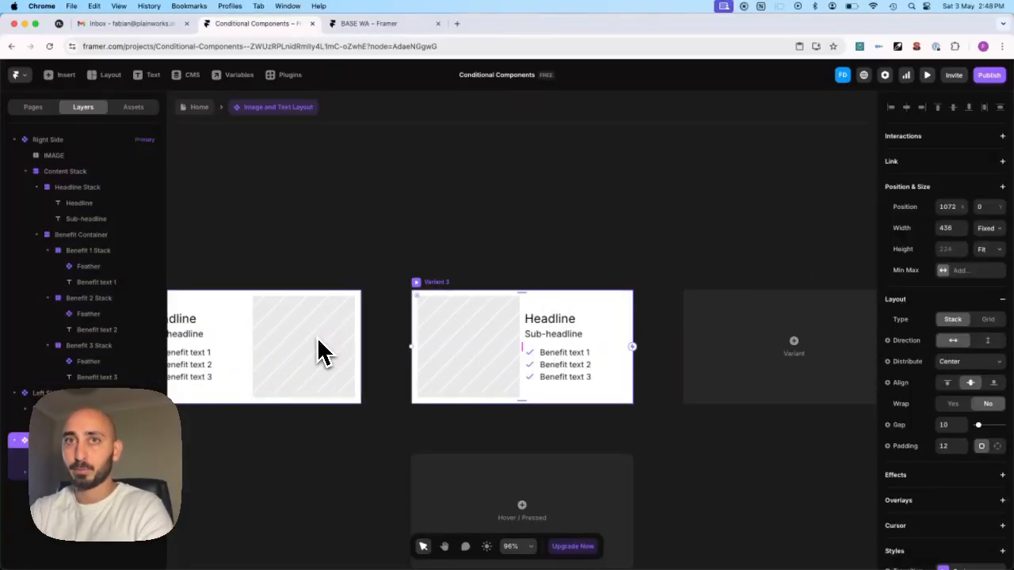
key(super+r)
text(Mobile)
key(Return)
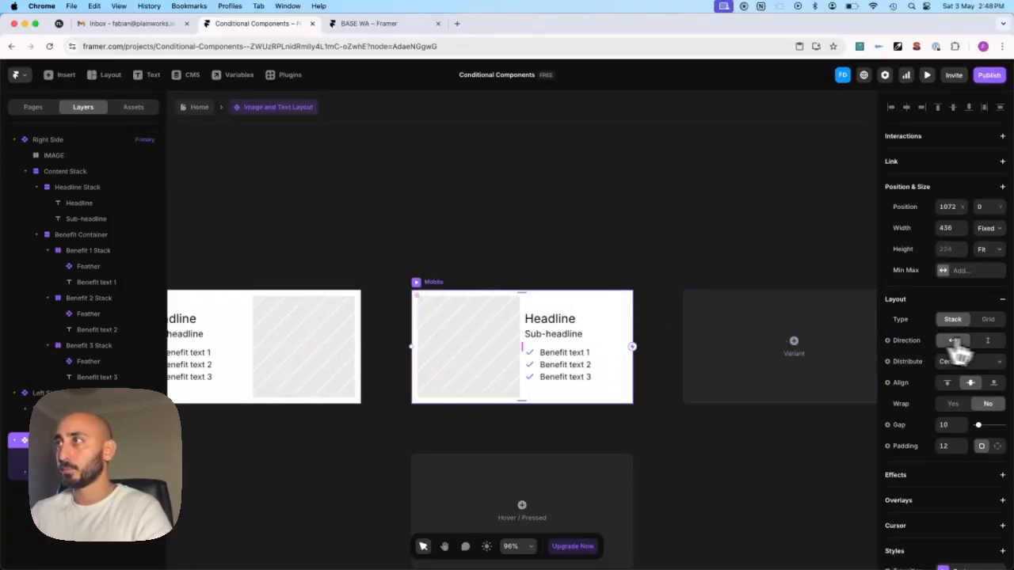
- Set the Mobile variant's stack direction to vertical so the image sits above the text content
click(987, 342)
click(491, 356)
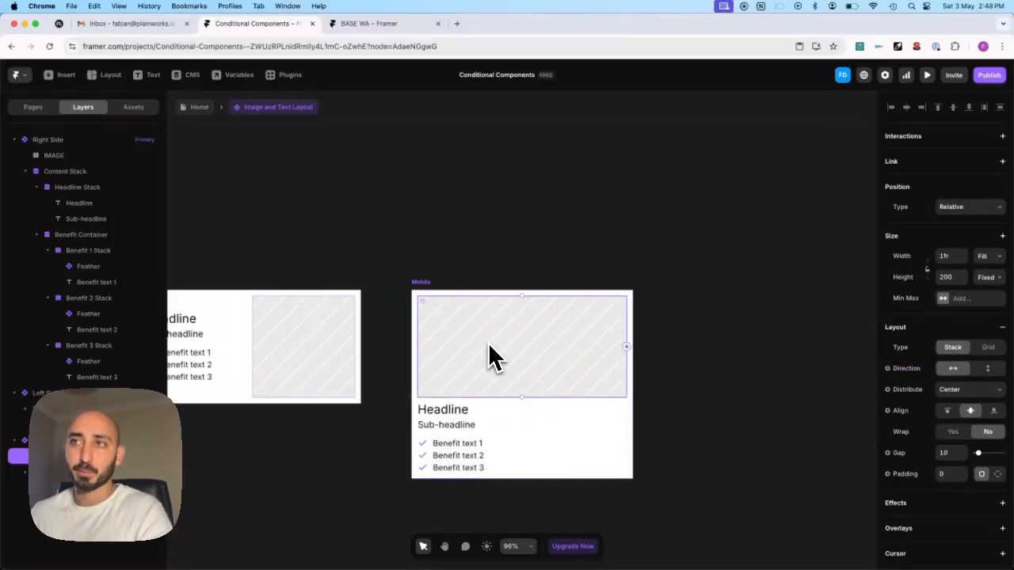
click(429, 283)
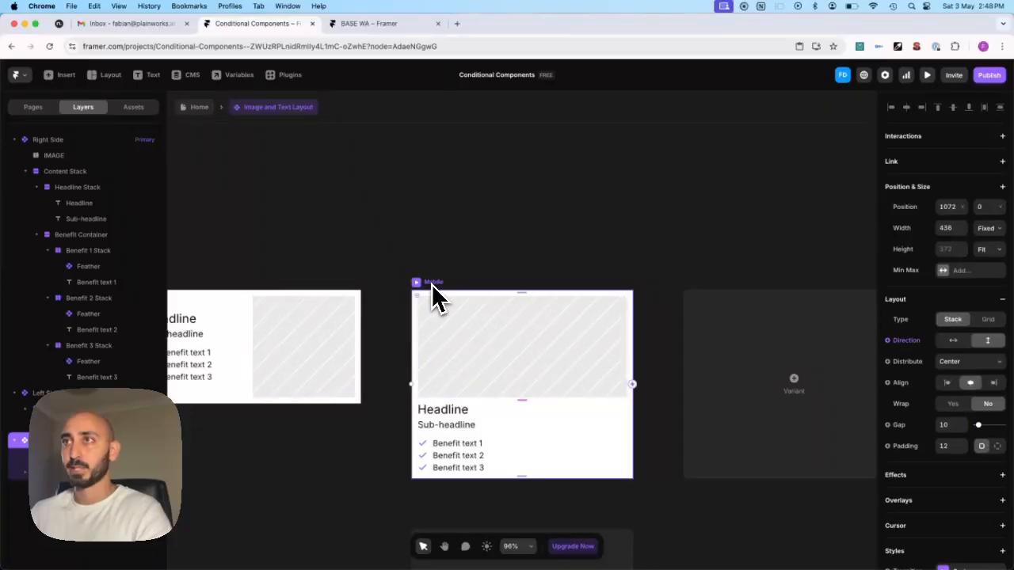